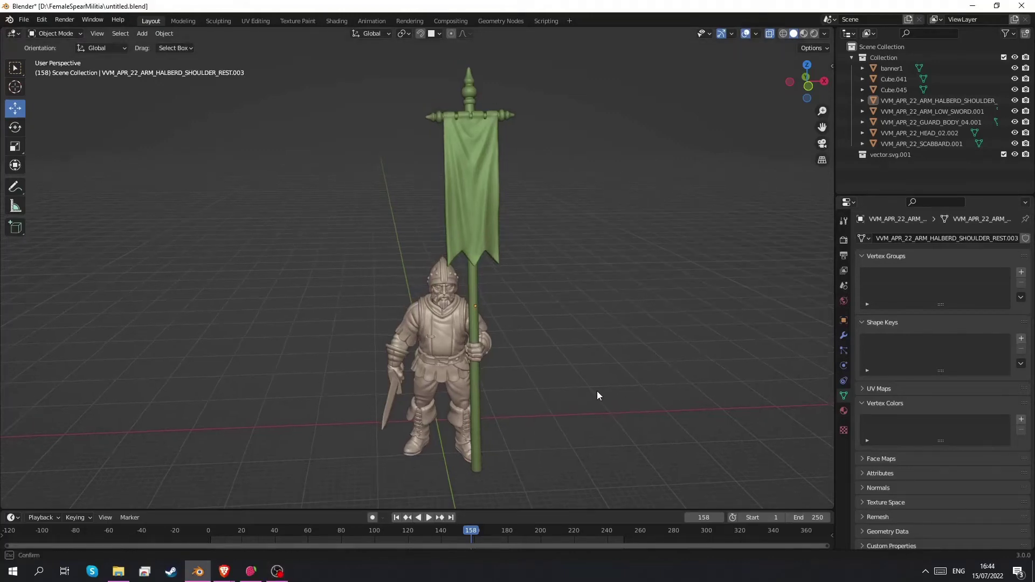
Step: Move the sword arm and the opposite arm outward along the X axis, away from the guard's torso
middle_click_drag(564, 380, 538, 372)
middle_click_drag(428, 340, 400, 323, "shift")
scroll(373, 312, "up", 1)
left_click(382, 329)
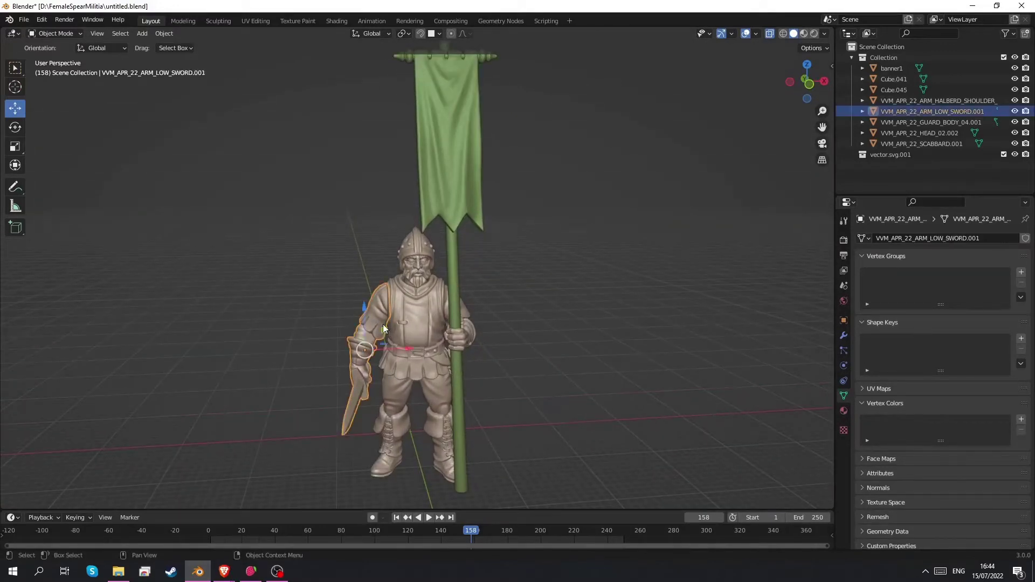
left_click_drag(406, 348, 367, 348)
left_click(467, 314)
left_click_drag(491, 289, 529, 293)
middle_click_drag(527, 334, 539, 370)
left_click(297, 257)
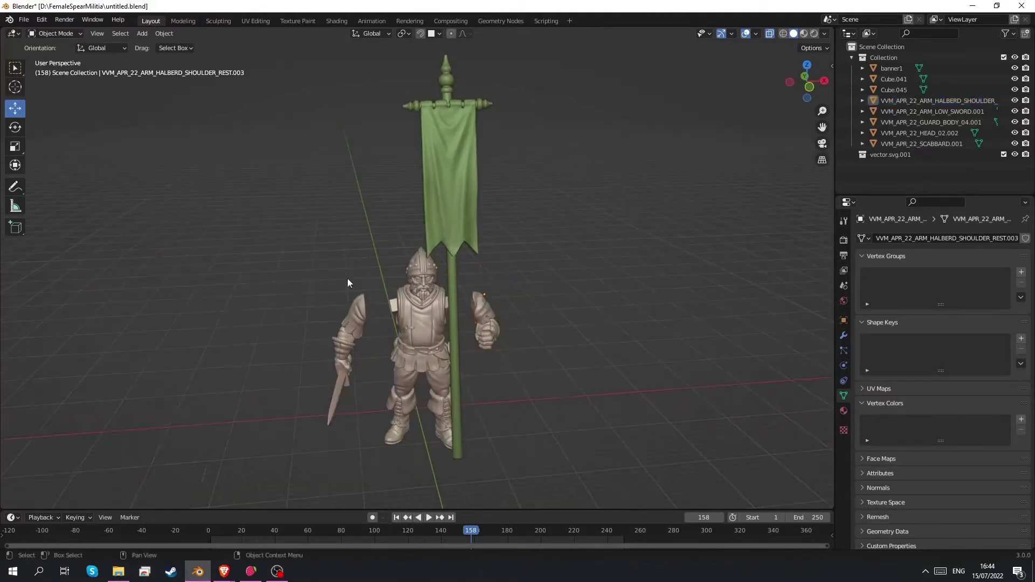
Step: Look up "stl" in the add-on preferences to check that the Import-Export: STL format add-on is enabled
left_click(26, 21)
mouse_move(58, 164)
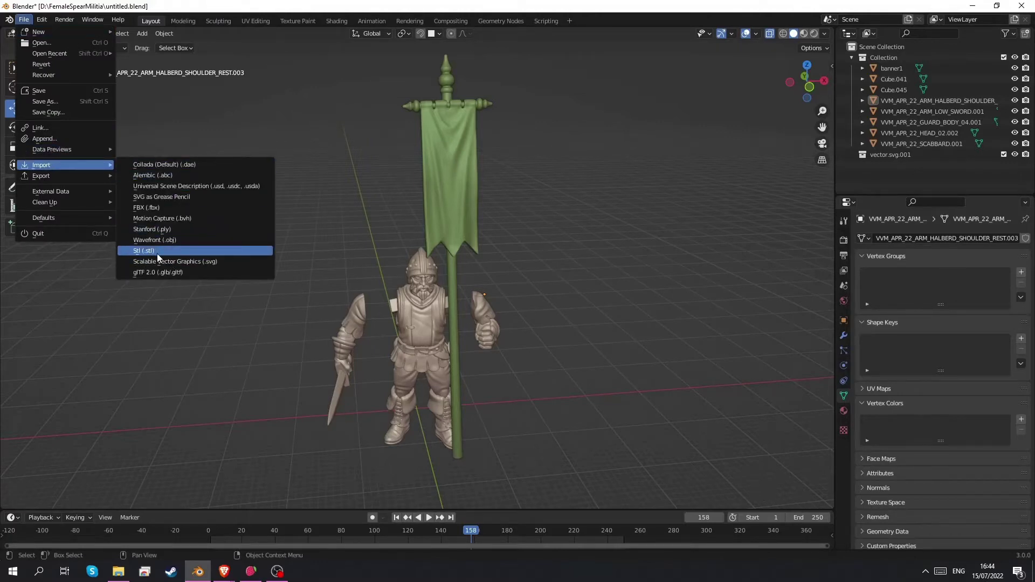
mouse_move(42, 19)
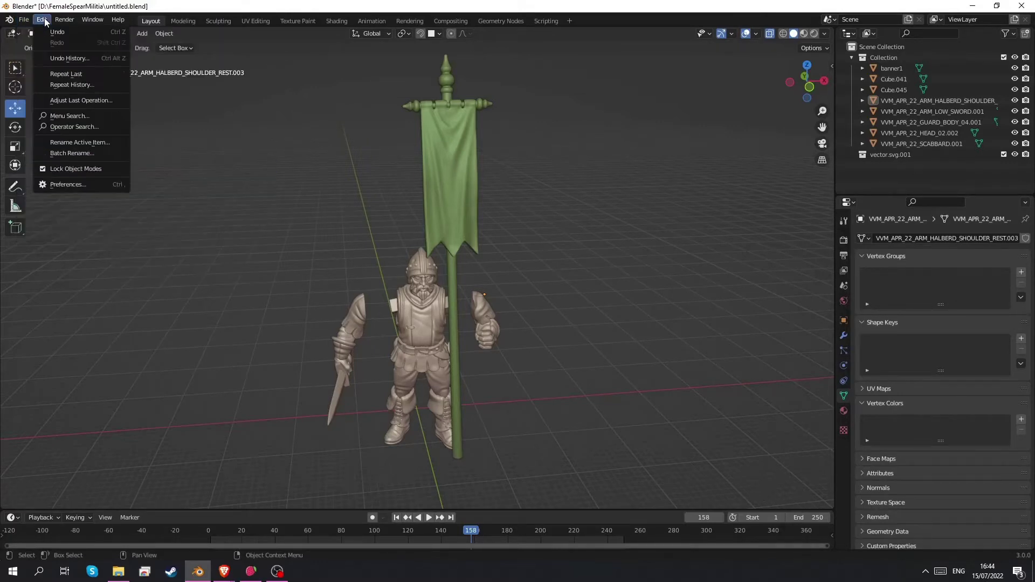
left_click(83, 187)
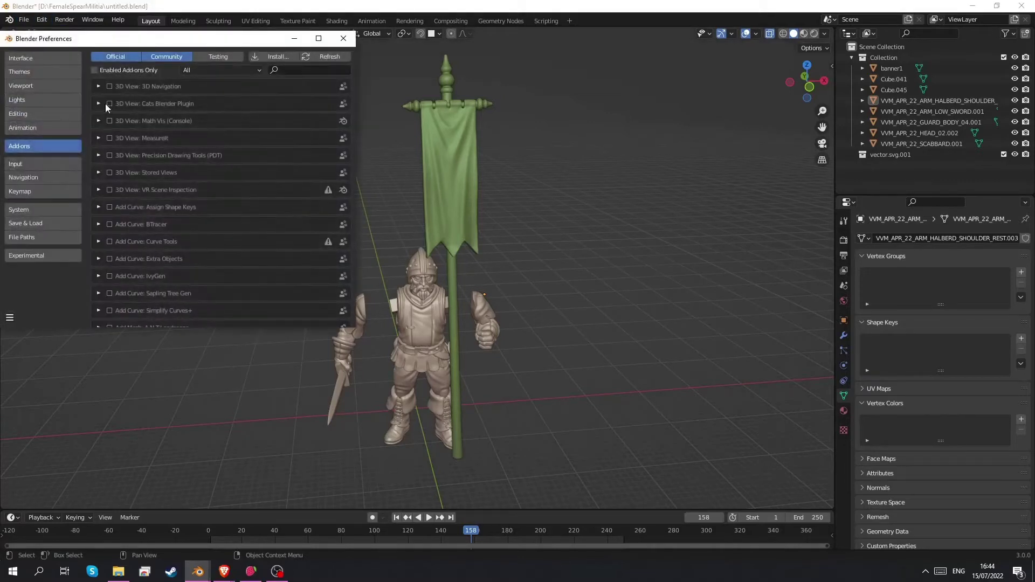
left_click_drag(110, 38, 175, 68)
left_click(41, 19)
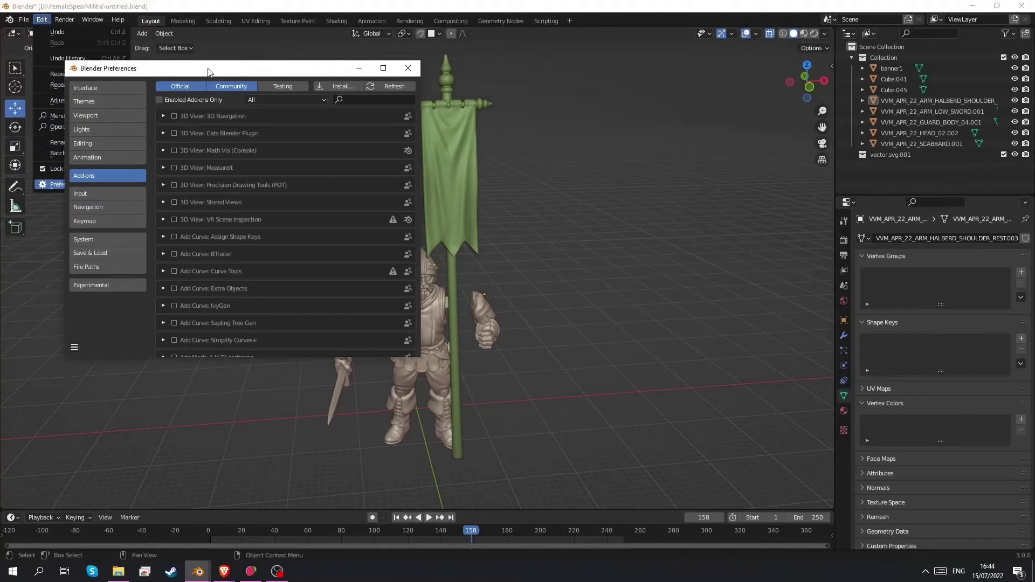
left_click(364, 100)
type("stl")
key("Return")
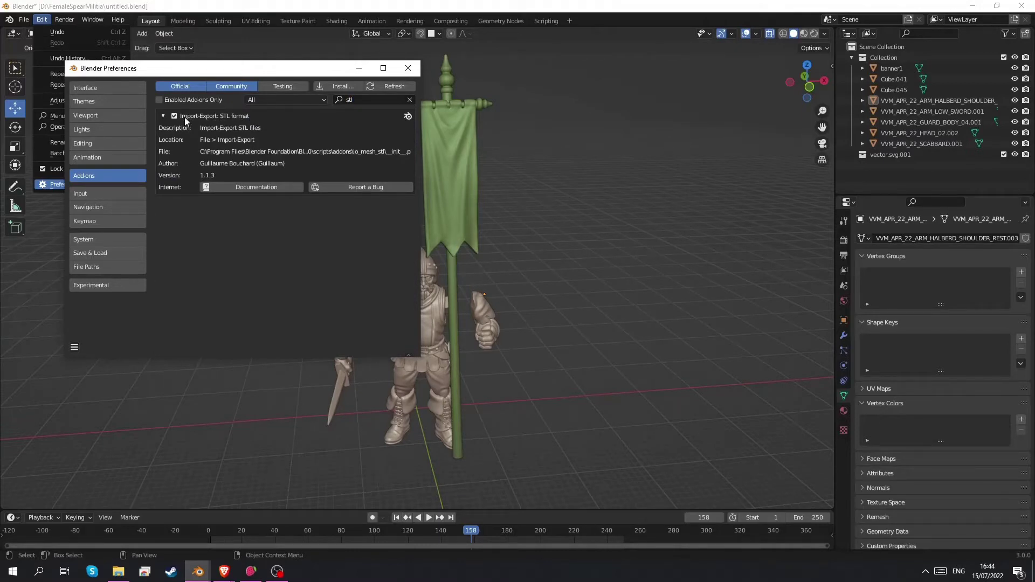
left_click(408, 72)
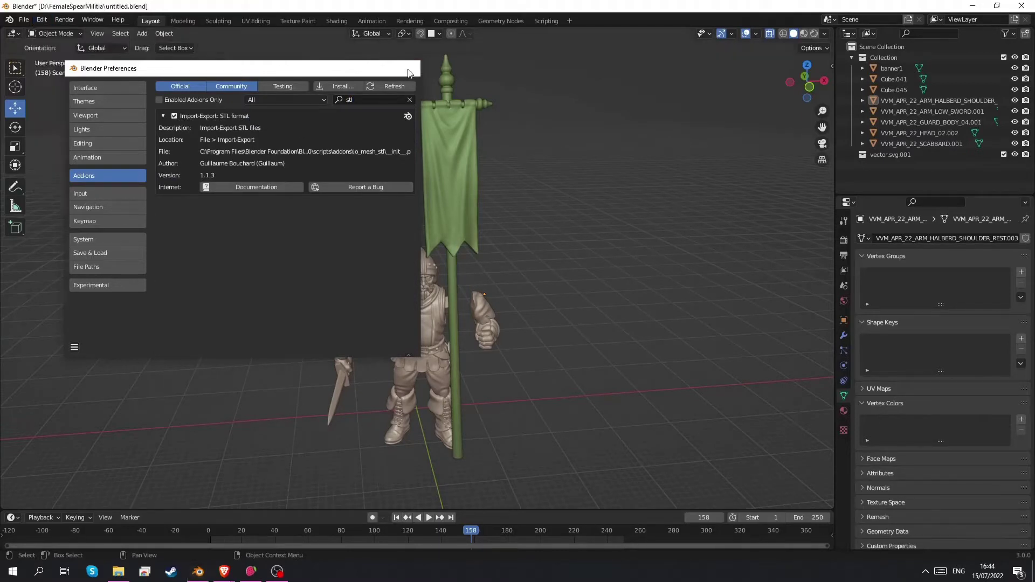
Step: Import the VVM_APR_22_GUARD_BODY_01 STL from D:\STL\Vea Victis\APR_2022\GUARDS_BODY
left_click(23, 24)
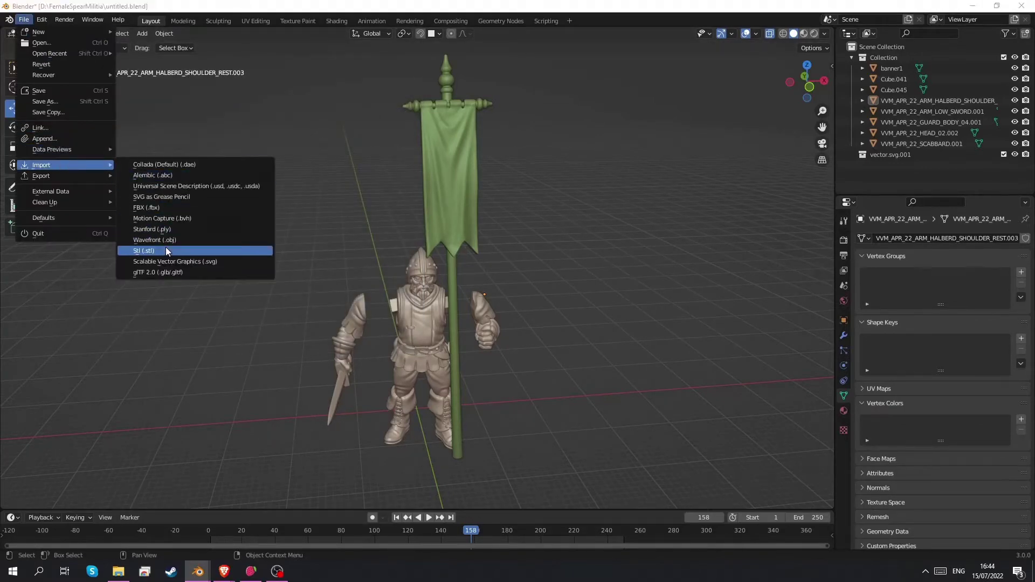
left_click(166, 251)
left_click(389, 93)
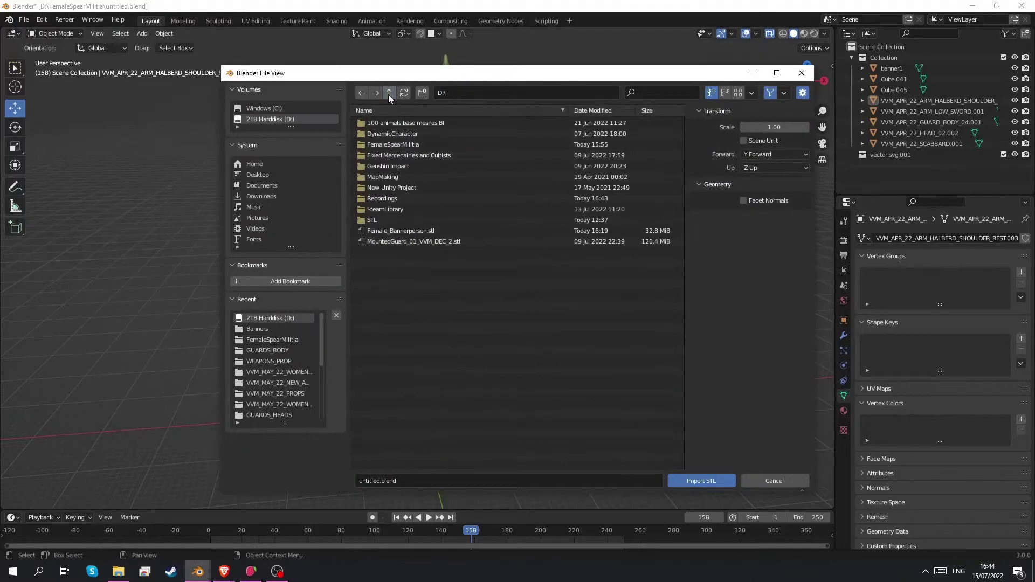
left_click(374, 219)
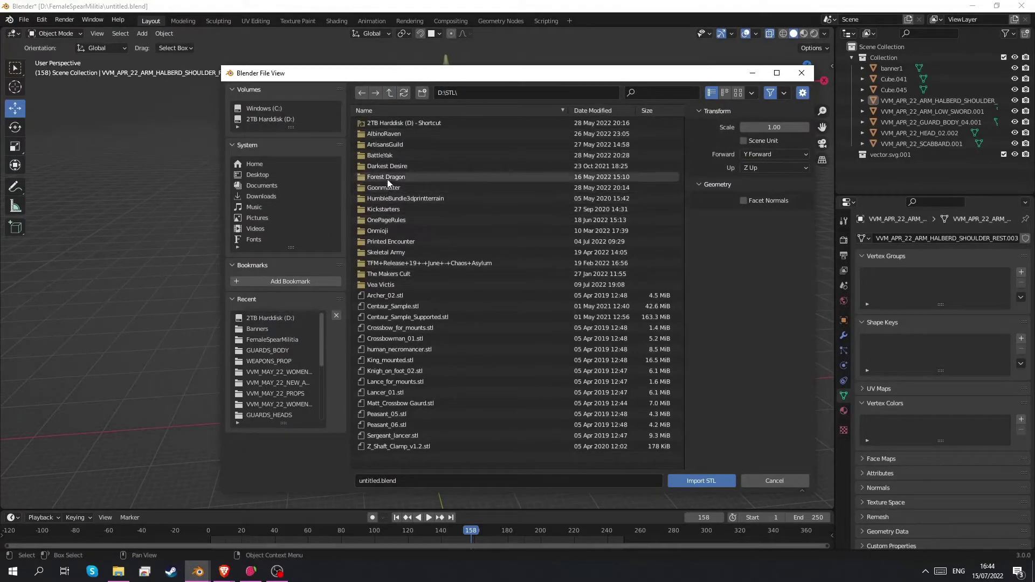
left_click(384, 284)
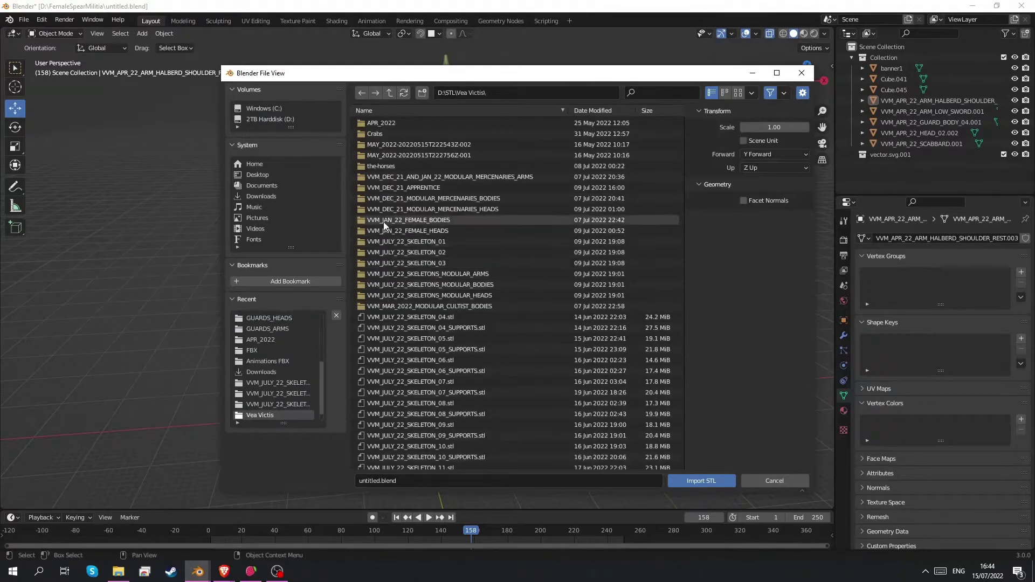
left_click(383, 122)
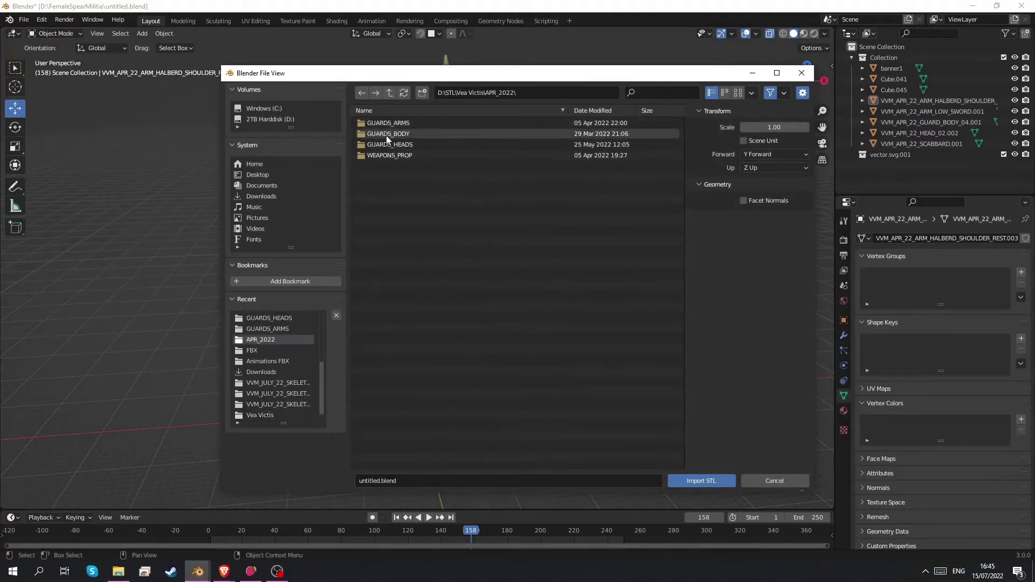
left_click(387, 134)
left_click(399, 135)
left_click(696, 479)
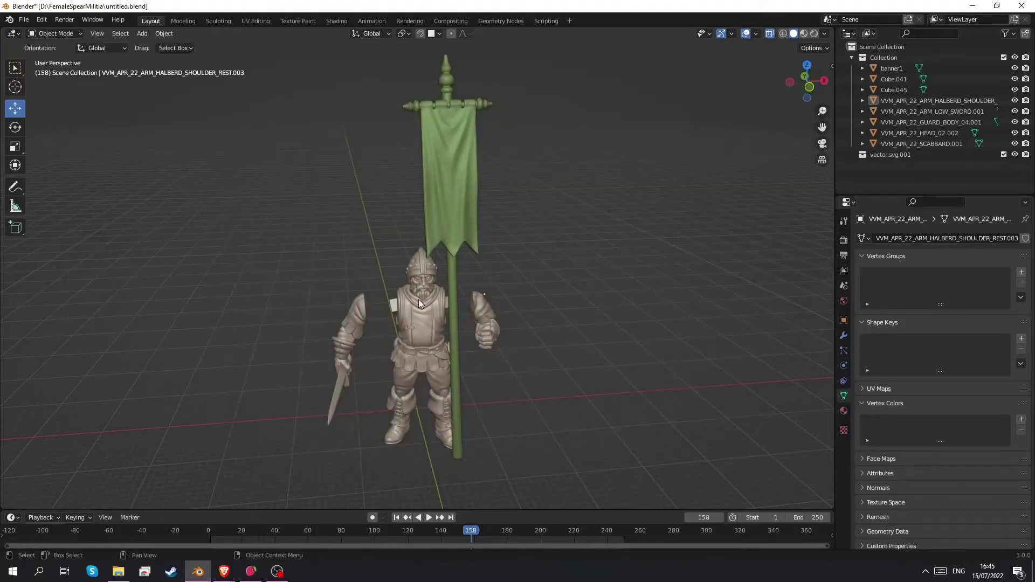
Step: Move the imported guard body clear of the assembled figure, about 14.3 m in X and 30.2 m in Y
middle_click_drag(458, 350, 451, 378)
left_click_drag(447, 322, 458, 229)
middle_click_drag(452, 274, 254, 147)
Step: Open the recent file VeaVictis_ModularGuard Bits.blend
left_click(24, 19)
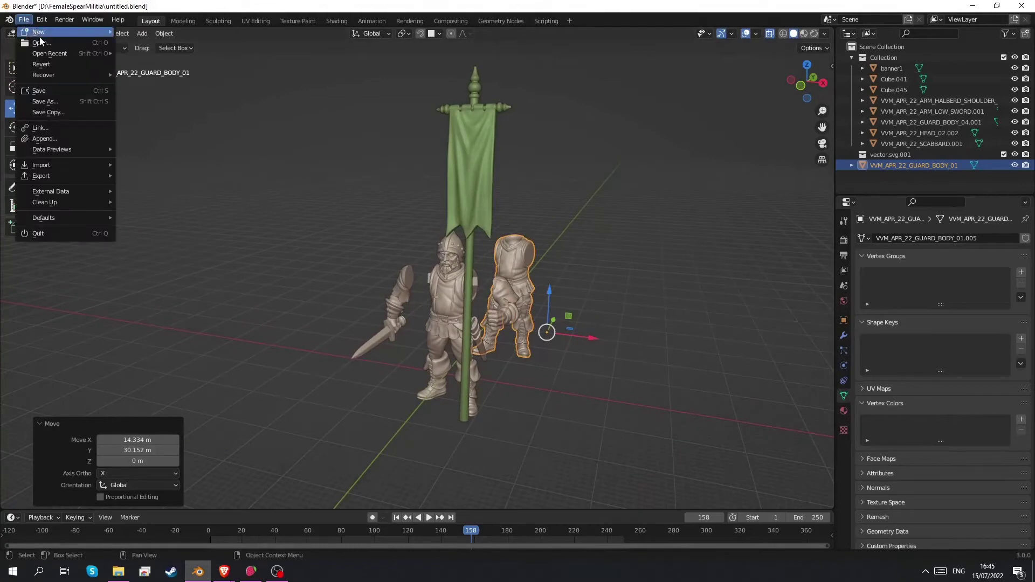
mouse_move(47, 54)
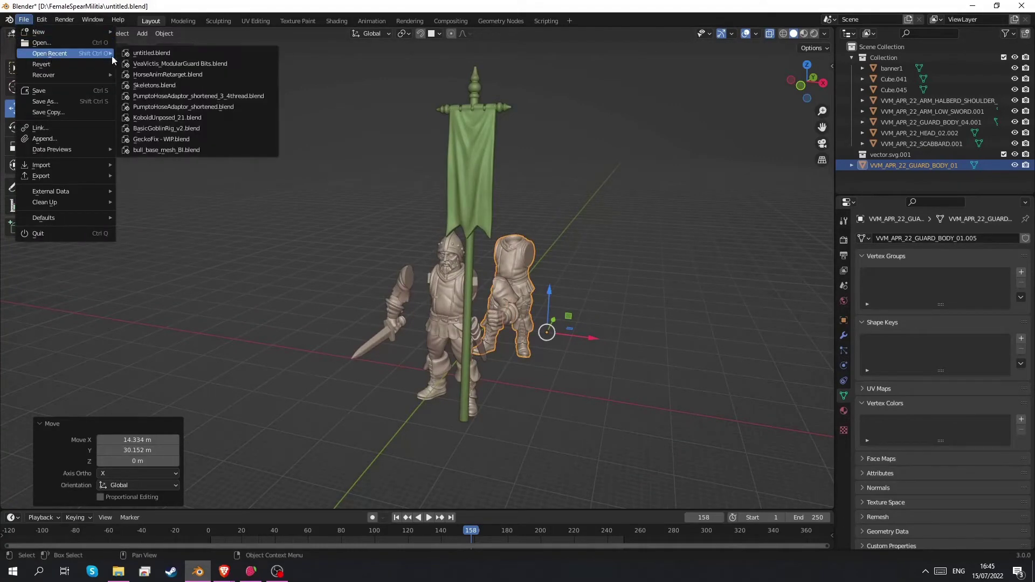
left_click(164, 61)
left_click(538, 305)
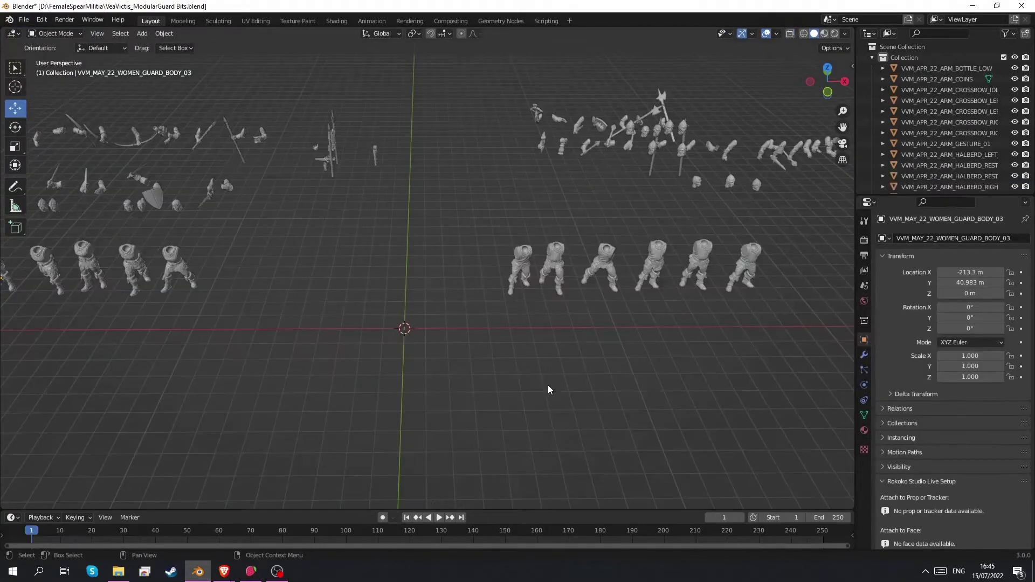
Step: Examine the rows of modular bodies, heads, arms and weapons laid out in the scene
middle_click_drag(535, 362, 538, 399)
scroll(431, 348, "down", 3)
scroll(360, 313, "up", 2)
middle_click_drag(436, 332, 545, 300)
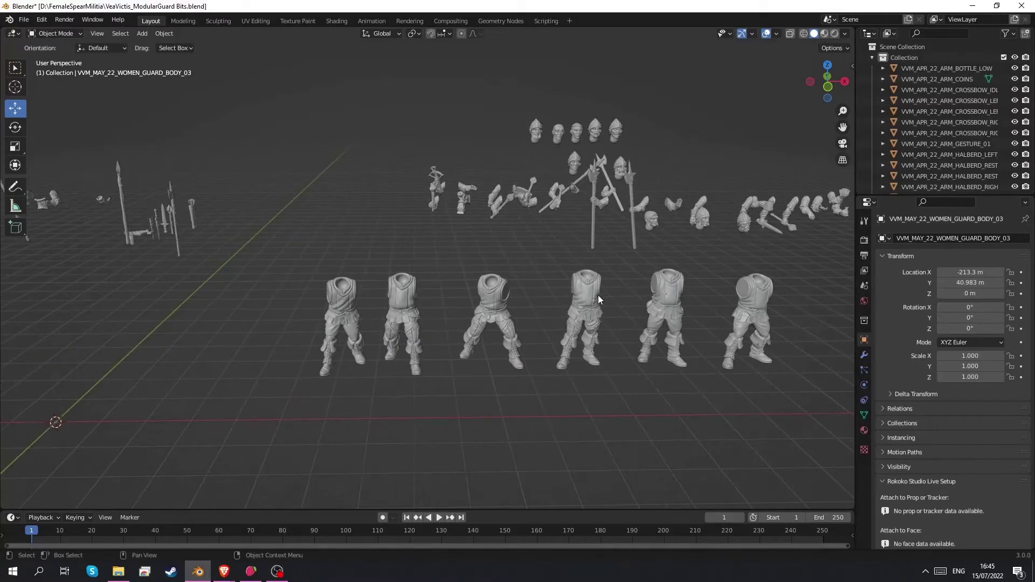
left_click_drag(297, 278, 790, 380)
middle_click_drag(249, 372, 722, 360, "shift")
middle_click_drag(313, 357, 549, 350, "shift")
middle_click_drag(427, 369, 254, 292)
Step: Move the body VVM_MAY_22_WOMEN_GUARD_BODY_03 from its row to the world origin, working in top view
left_click(254, 292)
left_click(429, 297)
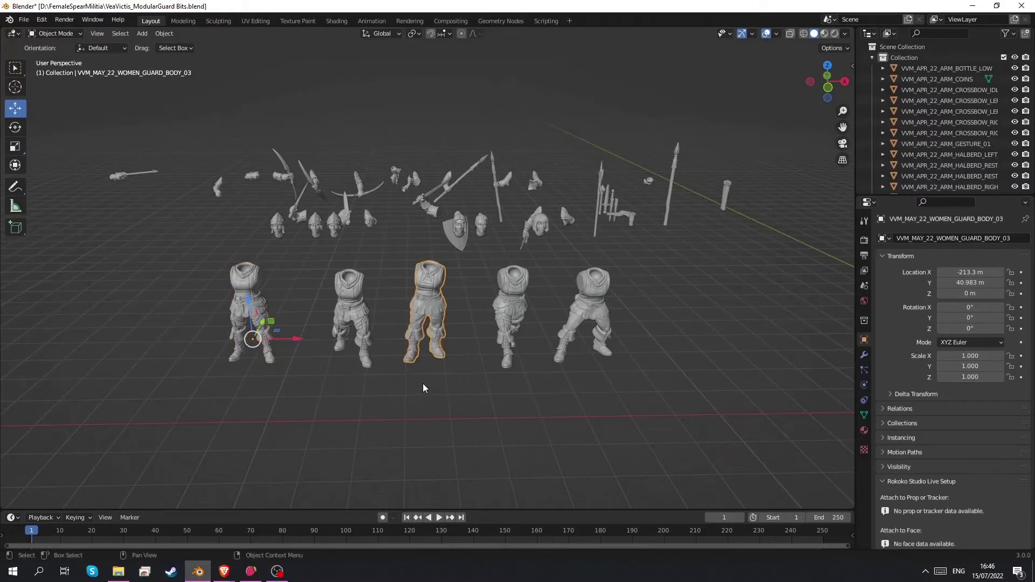
left_click(422, 368)
left_click(424, 295)
key("KP_7")
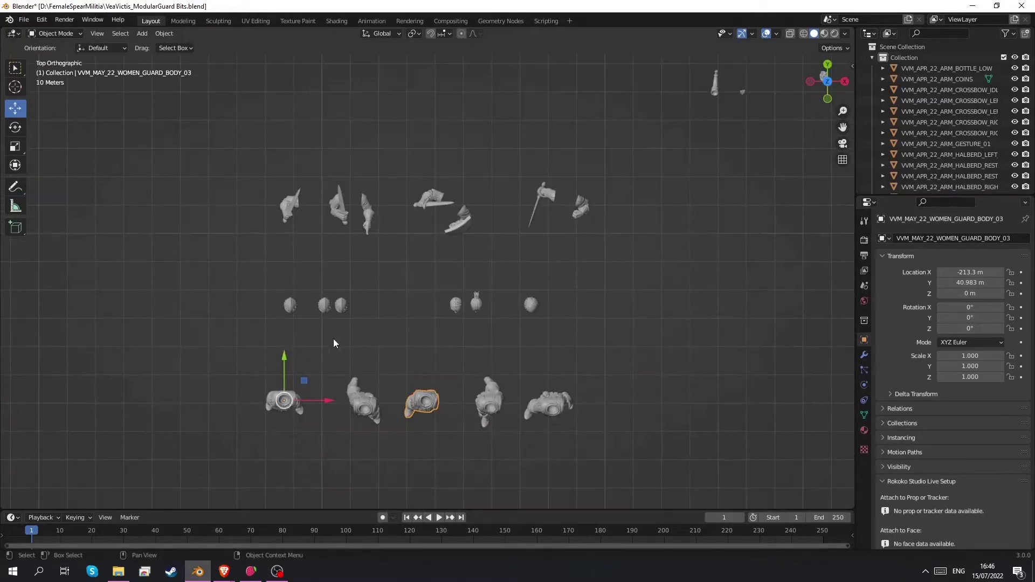
left_click_drag(303, 382, 643, 426)
middle_click_drag(644, 427, 357, 277, "shift")
left_click_drag(356, 283, 464, 352)
left_click(477, 352)
key("KP_Decimal")
middle_click_drag(544, 393, 387, 327)
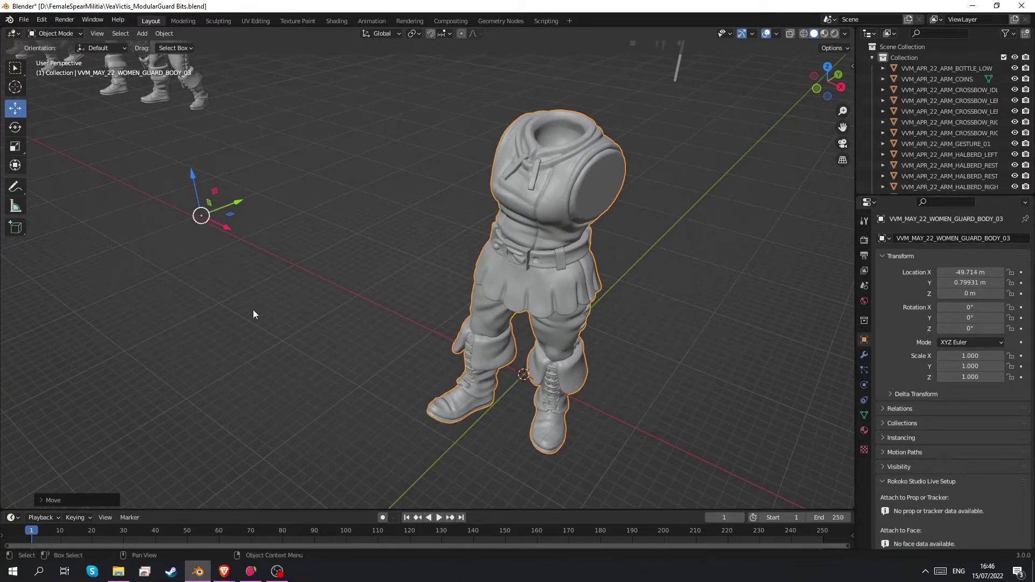
Step: Set the women guard body's origin to the 3D cursor
middle_click_drag(253, 314, 311, 318)
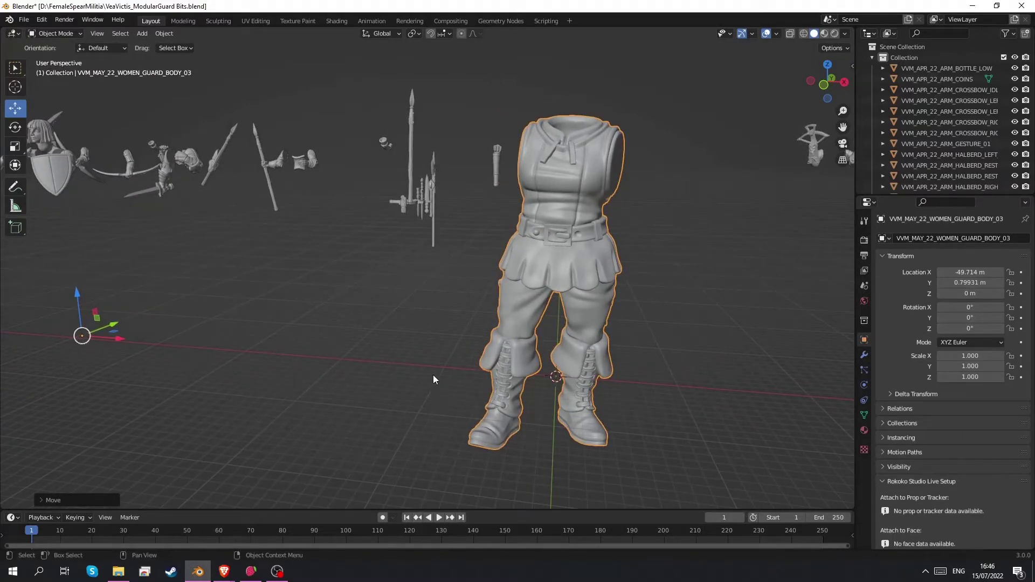
left_click(158, 33)
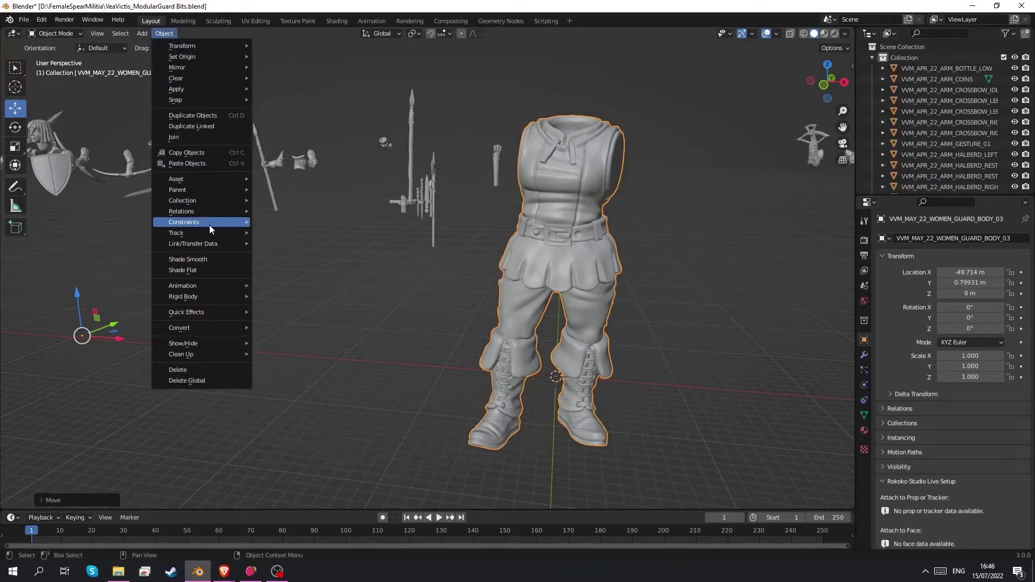
mouse_move(222, 74)
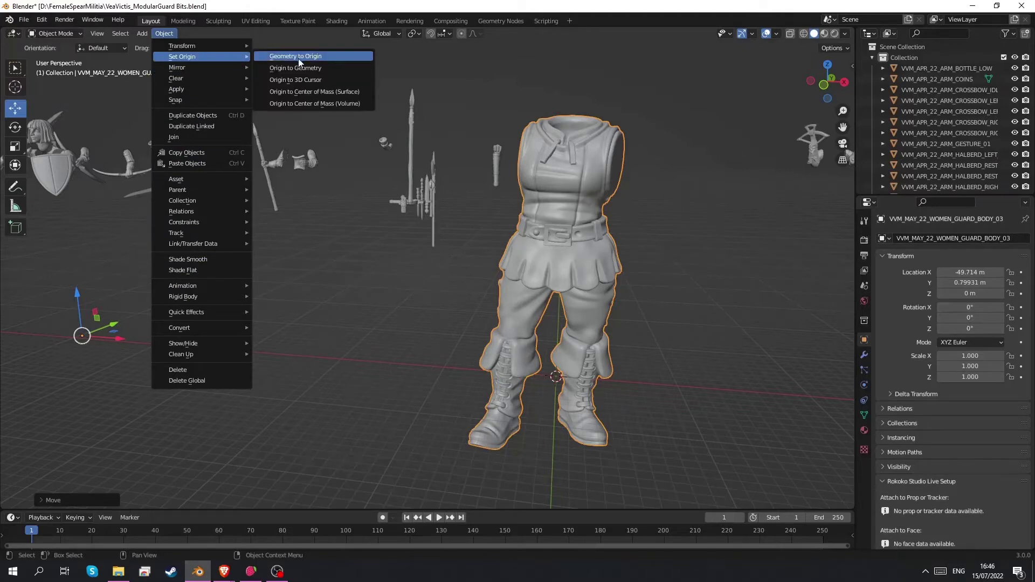
left_click(319, 81)
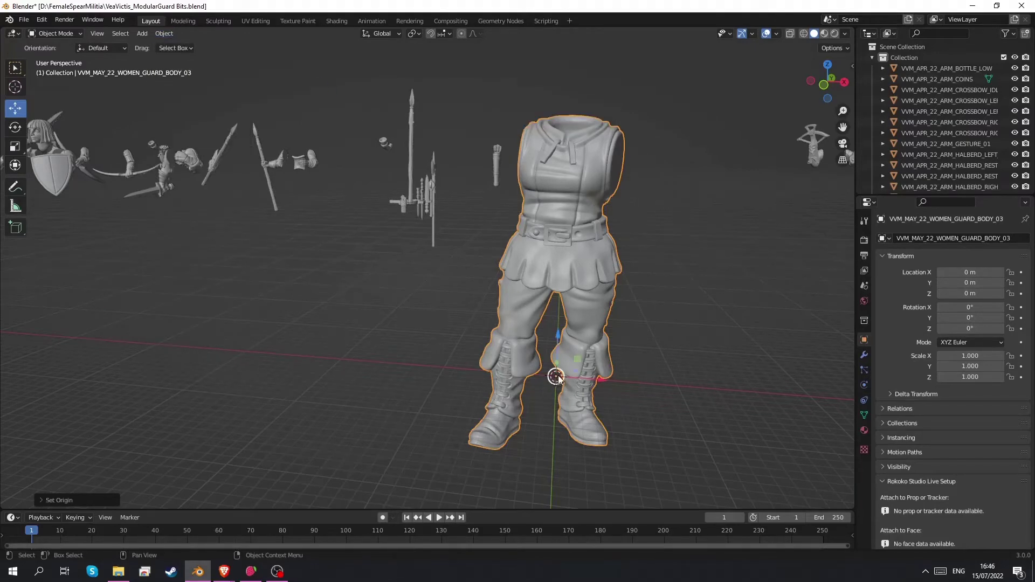
scroll(587, 366, "down", 2)
left_click_drag(506, 324, 554, 336)
key("ctrl+z")
key("e")
key("ctrl+z")
Step: Move the arm VVM_APR_22_ARM_SHOULDER_SWORD from its row to beside the body at the world origin, working in top view
scroll(390, 248, "down", 1)
middle_click_drag(391, 248, 394, 273)
scroll(424, 296, "up", 3)
left_click(249, 245)
middle_click_drag(262, 273, 351, 303)
key("KP_7")
scroll(442, 303, "down", 4)
key("w")
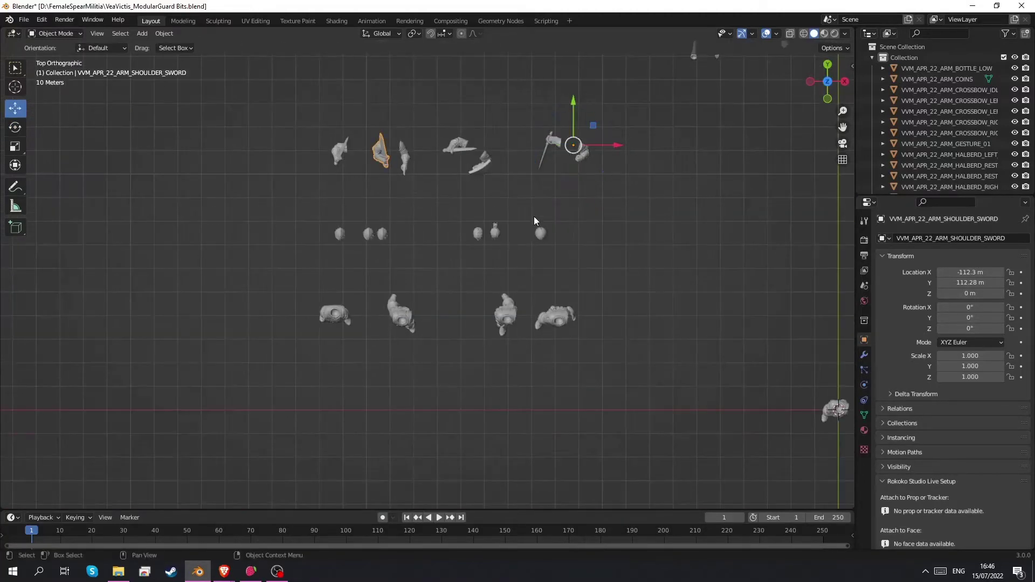
middle_click_drag(590, 153, 507, 152)
key("g")
left_click_drag(648, 312, 1, 277)
Step: Move the arm VVM_MAY_22_ARM_SPEAR_GUARDING from its row to just in front of the body at the world origin
scroll(393, 284, "down", 4)
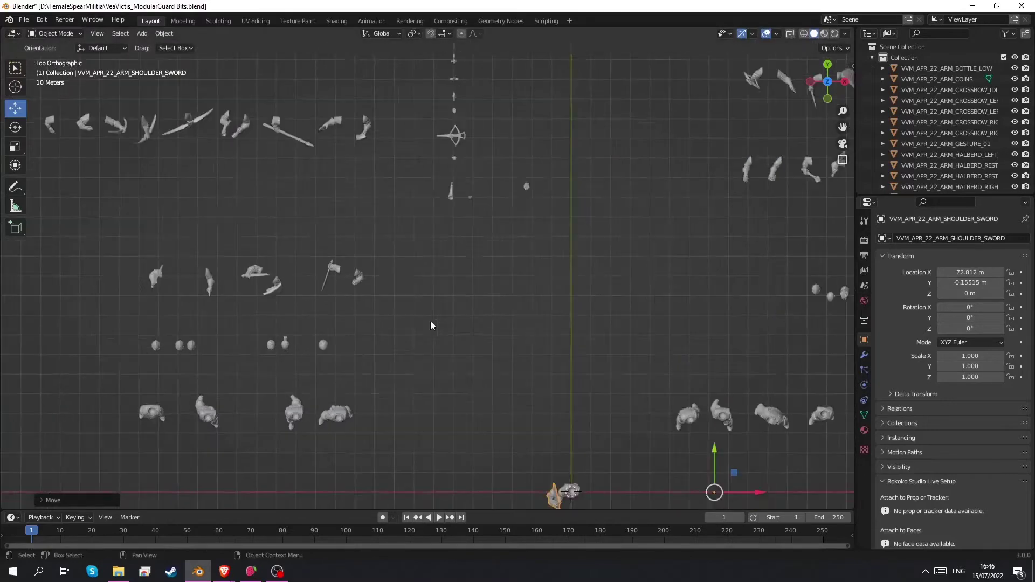
middle_click_drag(431, 321, 373, 241)
scroll(345, 246, "up", 6)
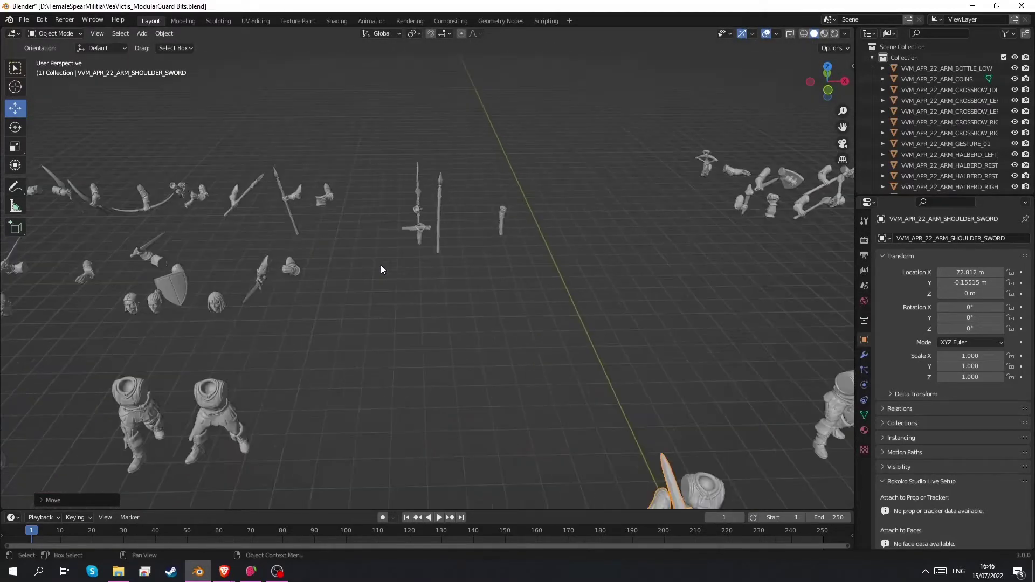
scroll(422, 246, "down", 3)
left_click(401, 231)
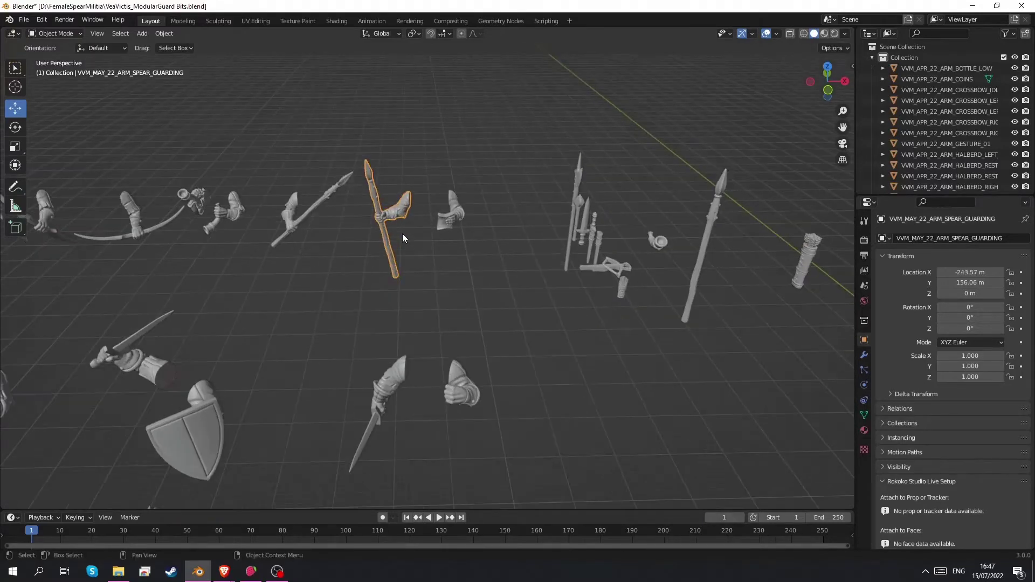
scroll(399, 241, "down", 4)
key("KP_7")
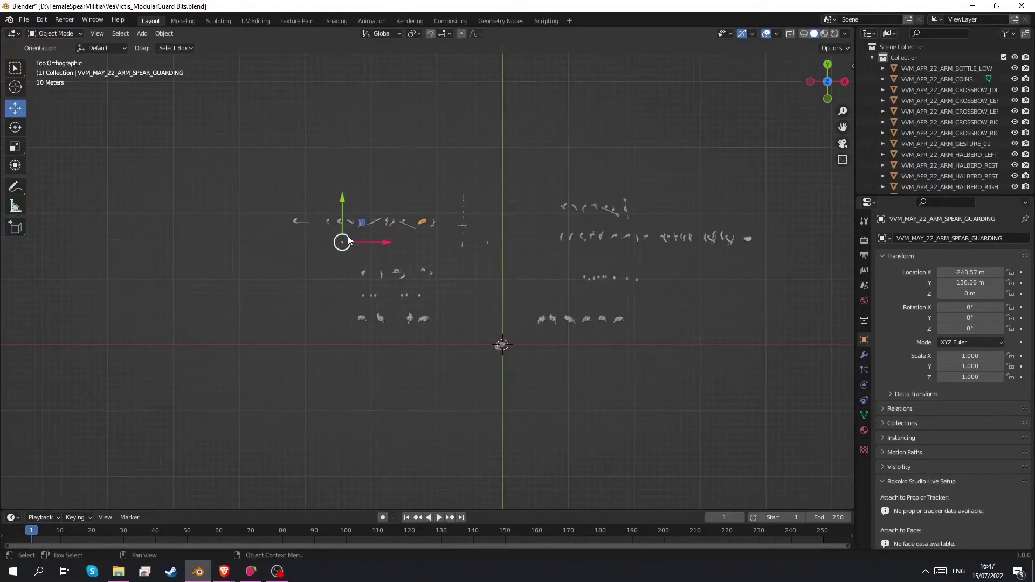
left_click_drag(345, 242, 426, 370)
key("KP_Decimal")
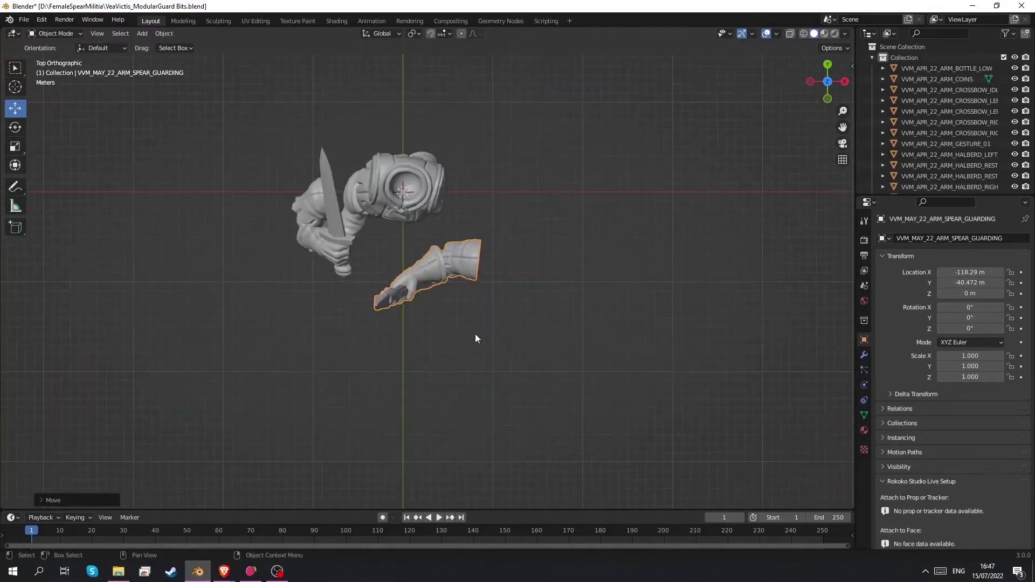
Step: Set the spear arm's origin to its geometry
middle_click_drag(446, 319, 390, 322)
scroll(390, 318, "down", 4)
scroll(319, 308, "up", 2)
middle_click_drag(318, 308, 388, 306, "shift")
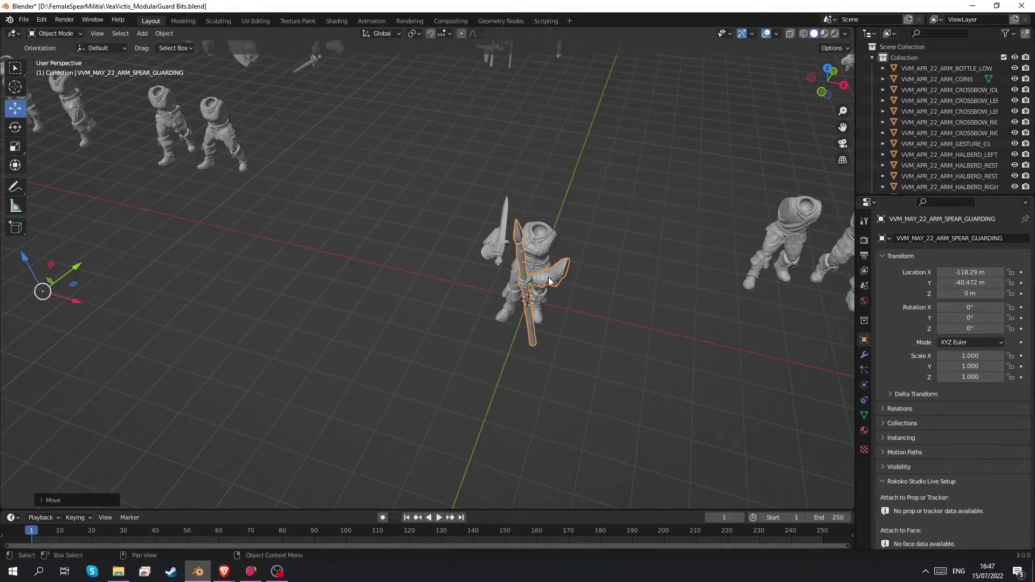
middle_click_drag(522, 386, 559, 295)
left_click(174, 33)
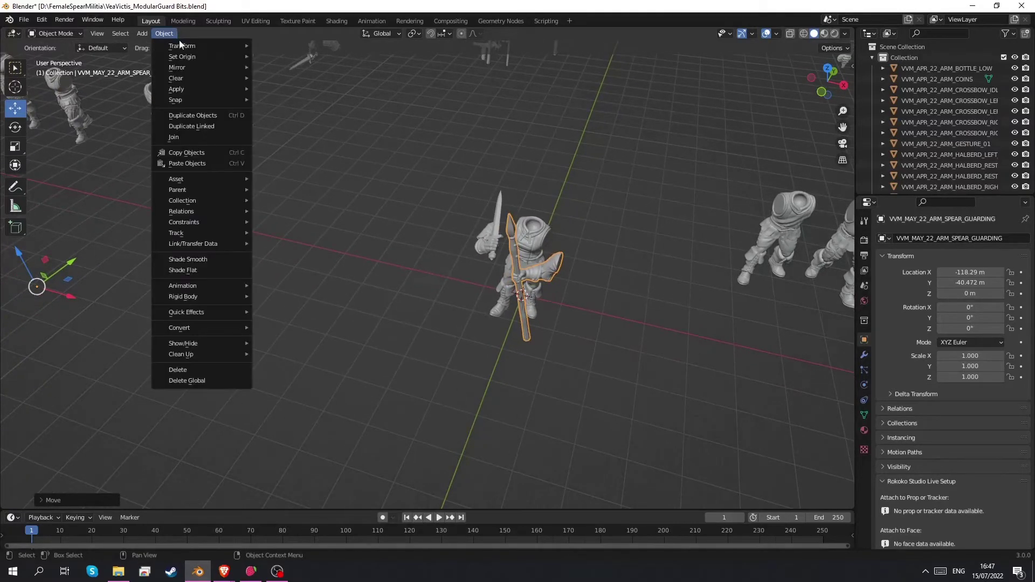
mouse_move(185, 56)
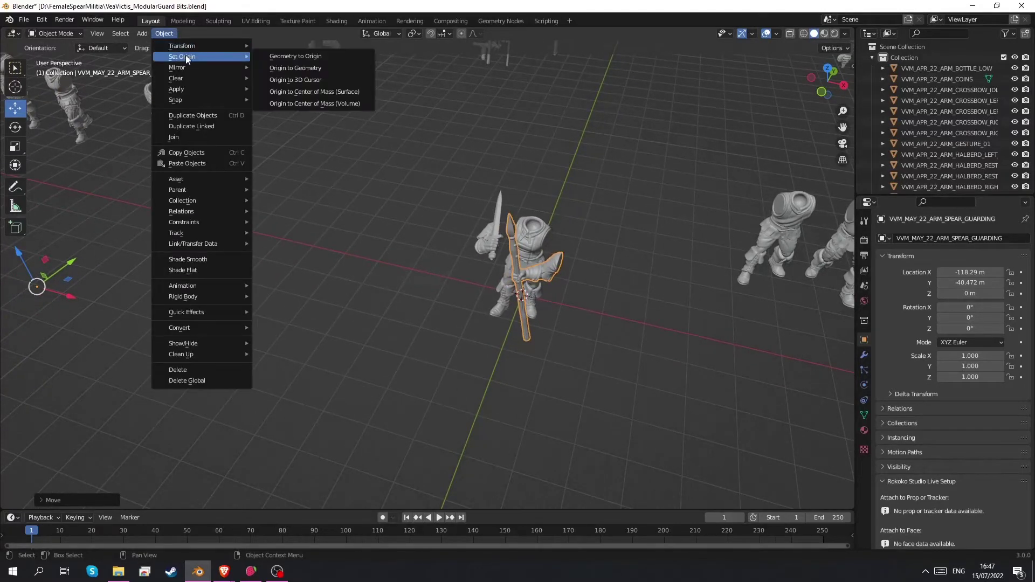
left_click(292, 66)
Step: Mirror the spear arm along its local X axis
middle_click_drag(410, 248, 436, 306)
scroll(435, 306, "up", 4)
key("Tab")
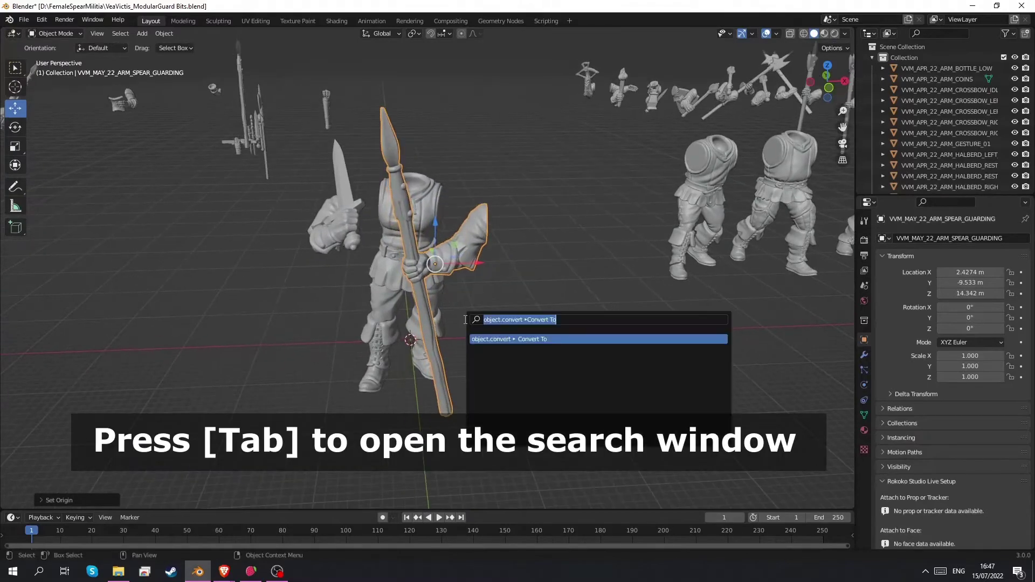
type("mirror x")
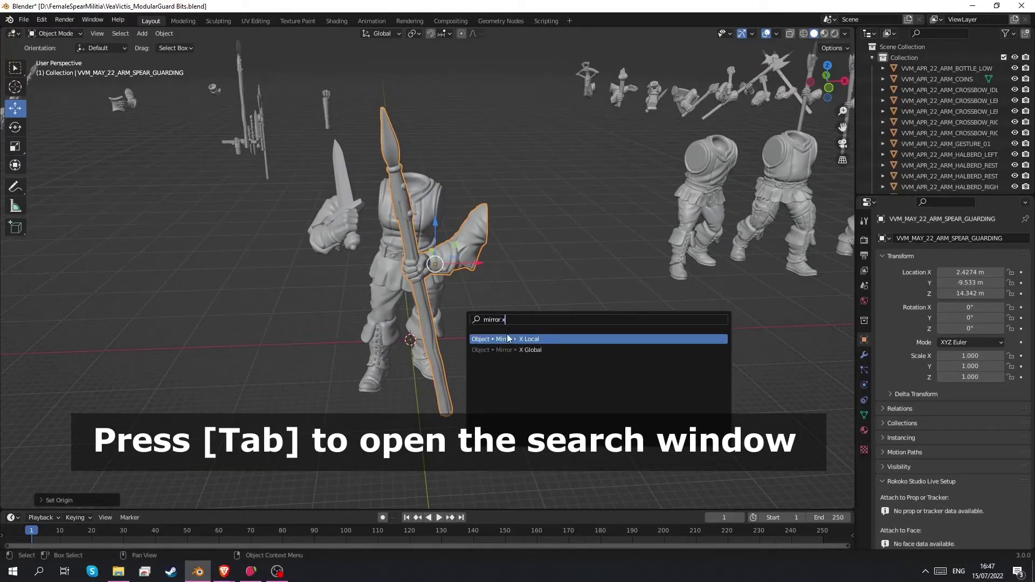
key("Return")
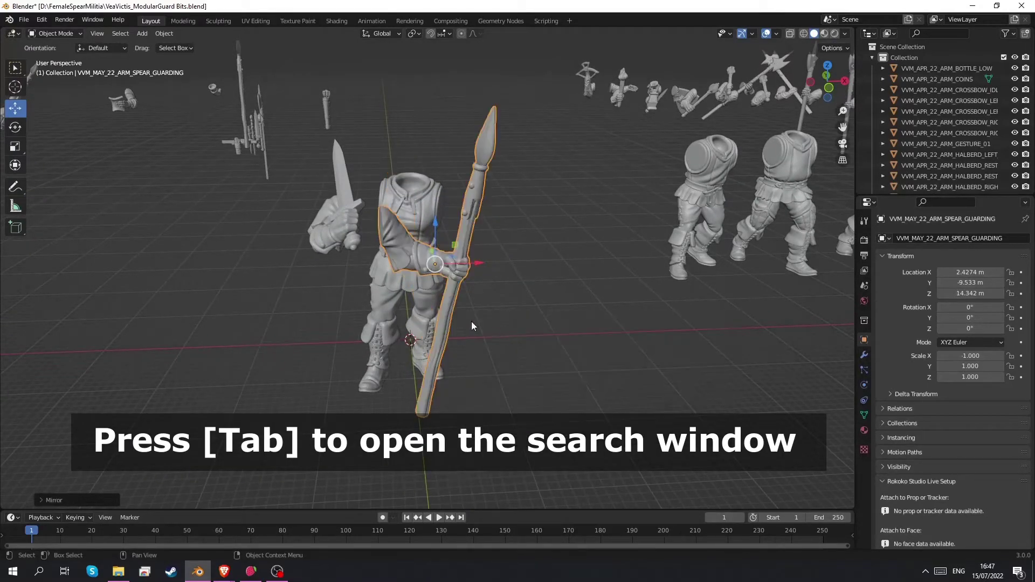
Step: Move the mirrored spear arm along X to the open side of the body, opposite the sword arm
key("g")
left_click_drag(517, 261, 589, 260)
middle_click_drag(442, 259, 311, 190)
left_click(321, 219)
middle_click_drag(324, 225, 452, 272)
left_click(497, 277)
key("g")
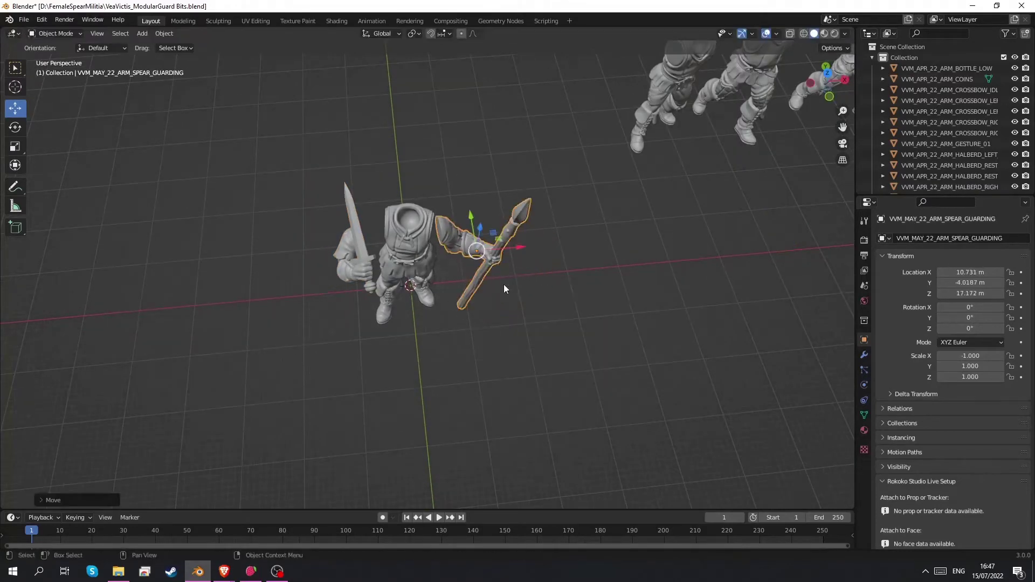
key("ctrl+z")
Step: Deselect the spear arm and add a mesh cube at the 3D cursor on the world origin
middle_click_drag(426, 301, 308, 249)
middle_click_drag(469, 254, 393, 300)
left_click(463, 349)
scroll(463, 348, "up", 1)
scroll(421, 356, "up", 2)
left_click(160, 32)
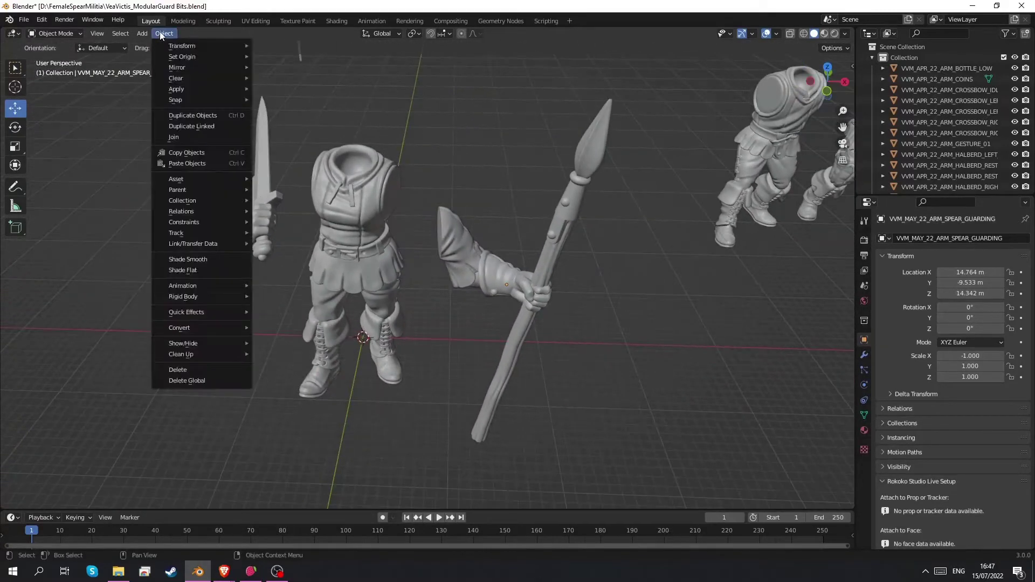
mouse_move(205, 46)
left_click(243, 56)
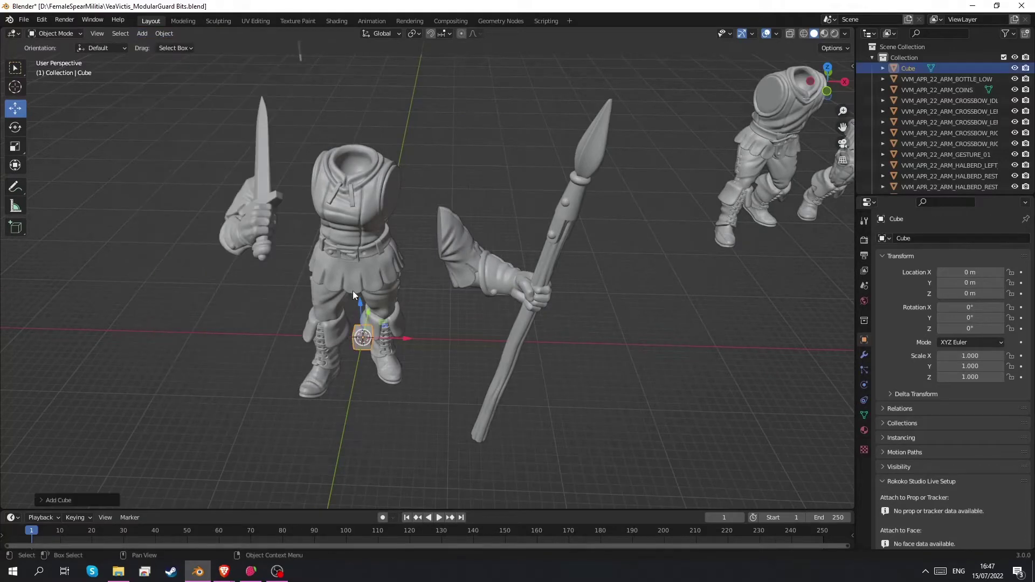
Step: Enable snapping to Face with Center as the snap point and turn on Align Rotation to Target
middle_click_drag(448, 215, 334, 286)
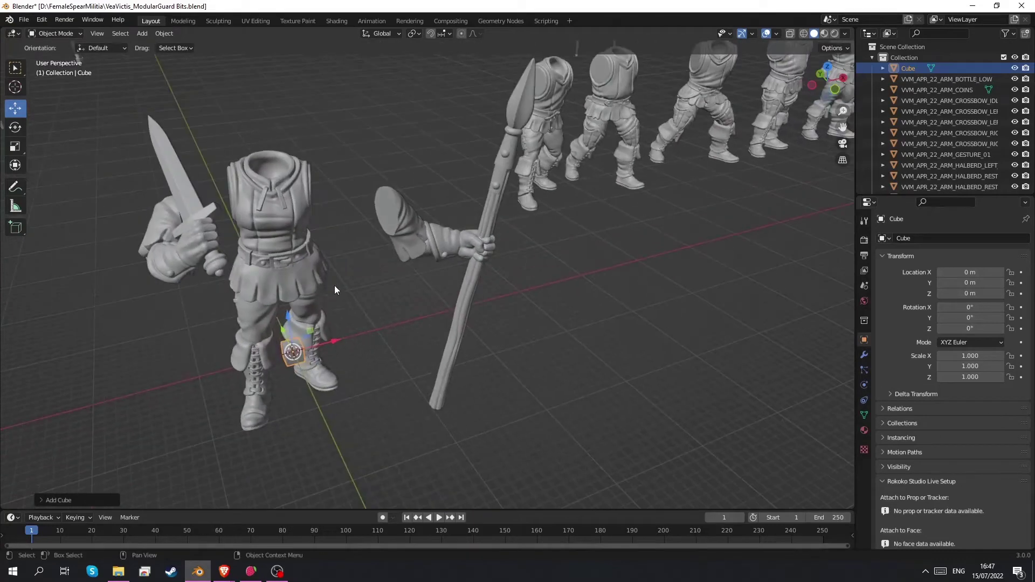
left_click(430, 34)
left_click(451, 33)
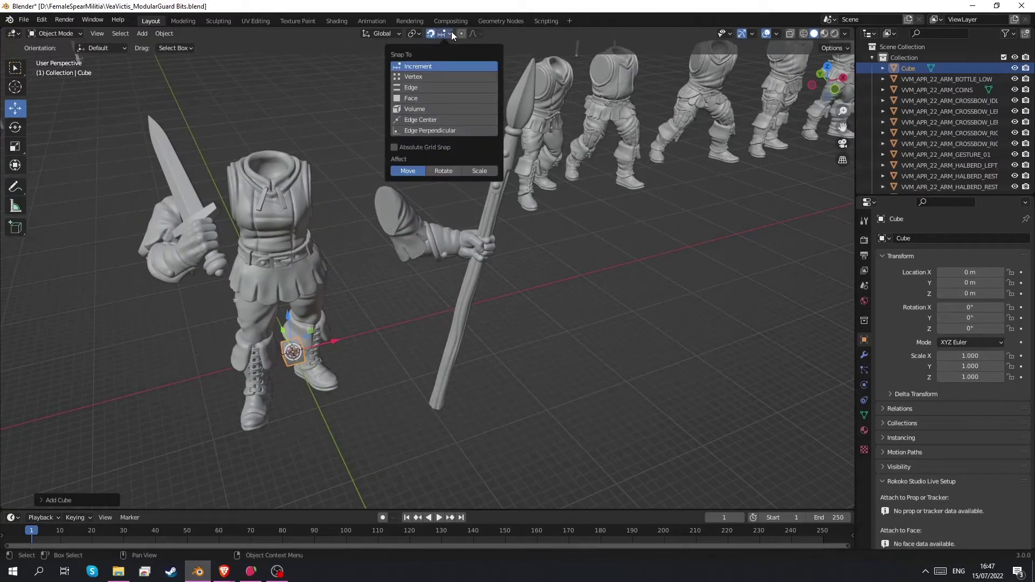
left_click(413, 98)
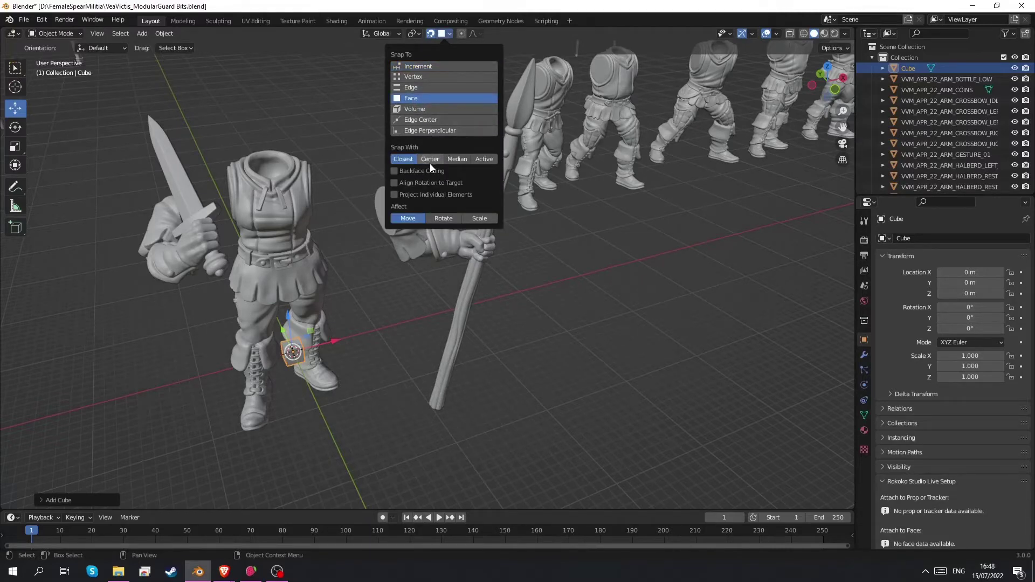
left_click(431, 160)
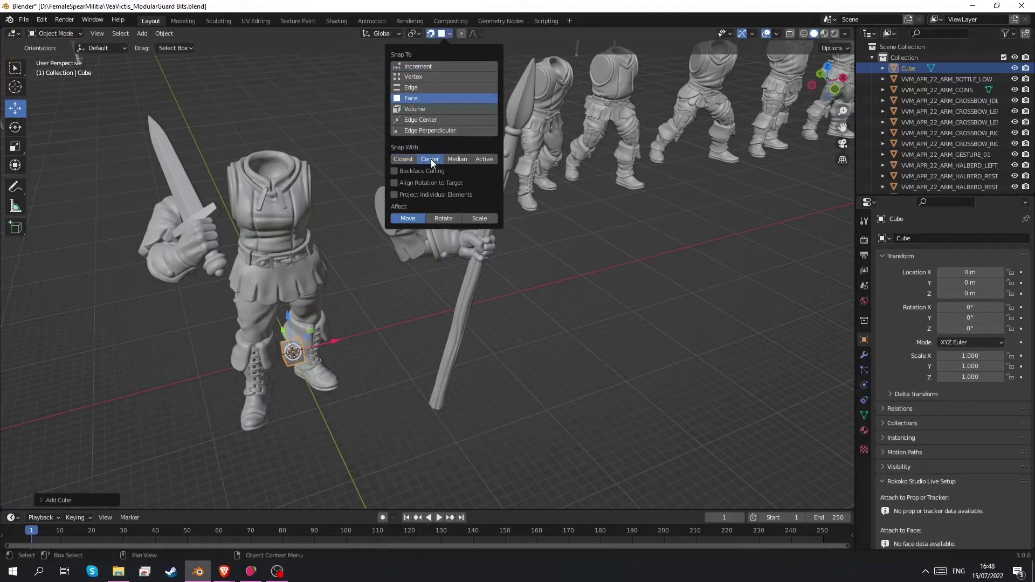
left_click(395, 183)
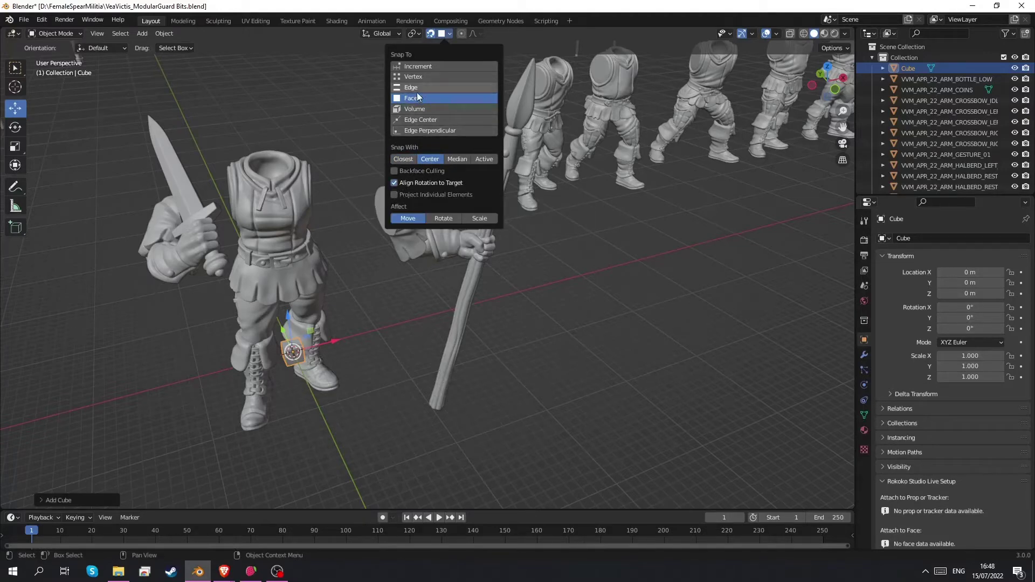
Step: Snap the cube onto the flat shoulder face of the spear arm
middle_click_drag(302, 358, 286, 372)
key("g")
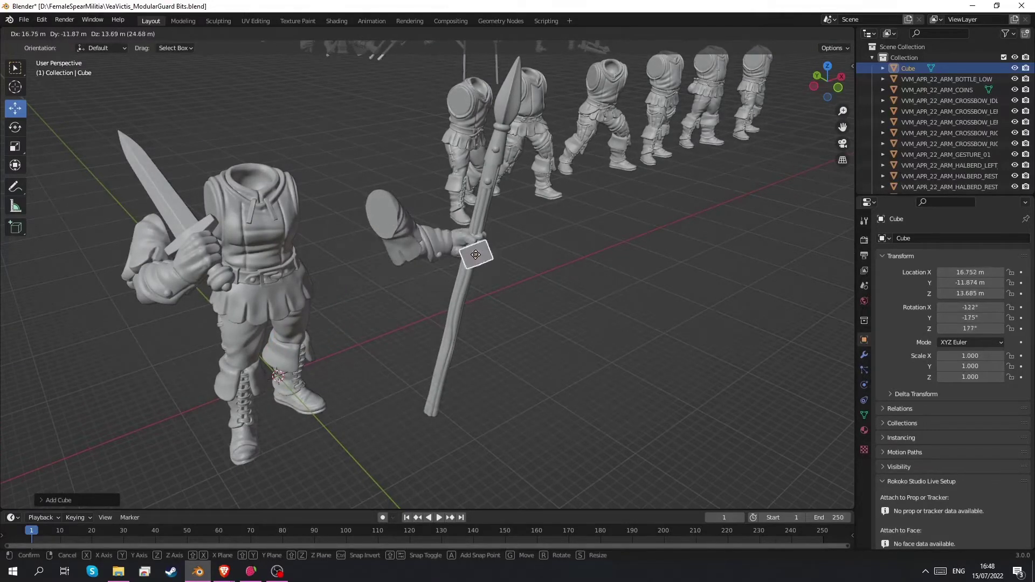
left_click(382, 217)
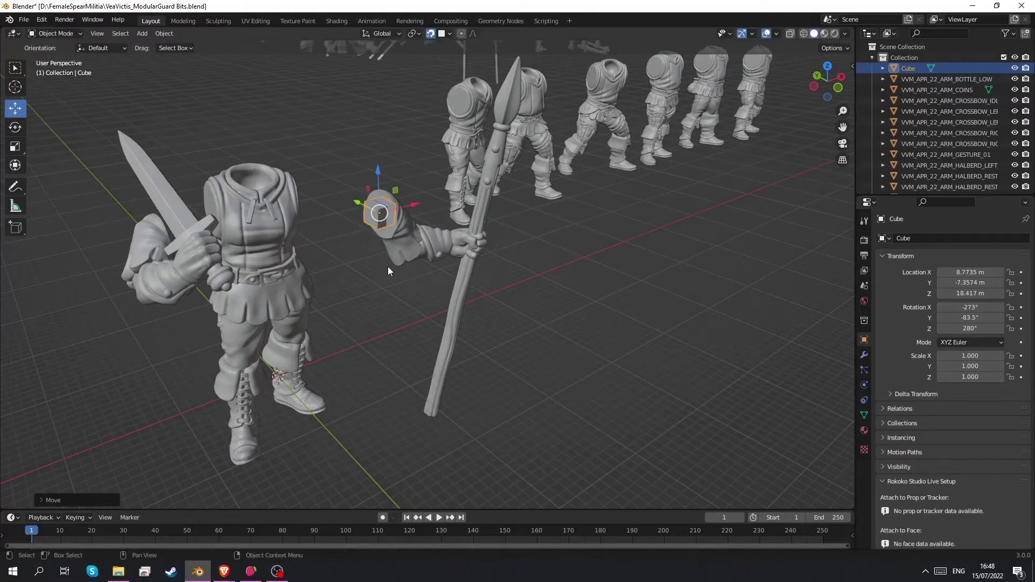
Step: Rotate the cube on the spear arm's shoulder by -180° about the global Z axis
scroll(383, 268, "up", 3)
key("shift+space")
key("r")
middle_click_drag(439, 221, 438, 259)
left_click_drag(438, 259, 422, 178)
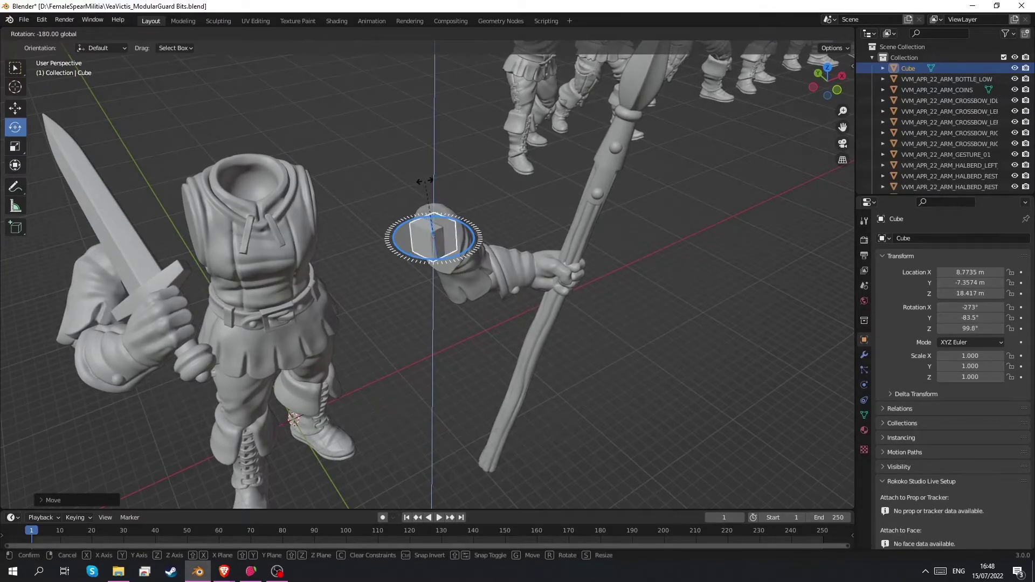
left_click_drag(425, 181, 425, 182)
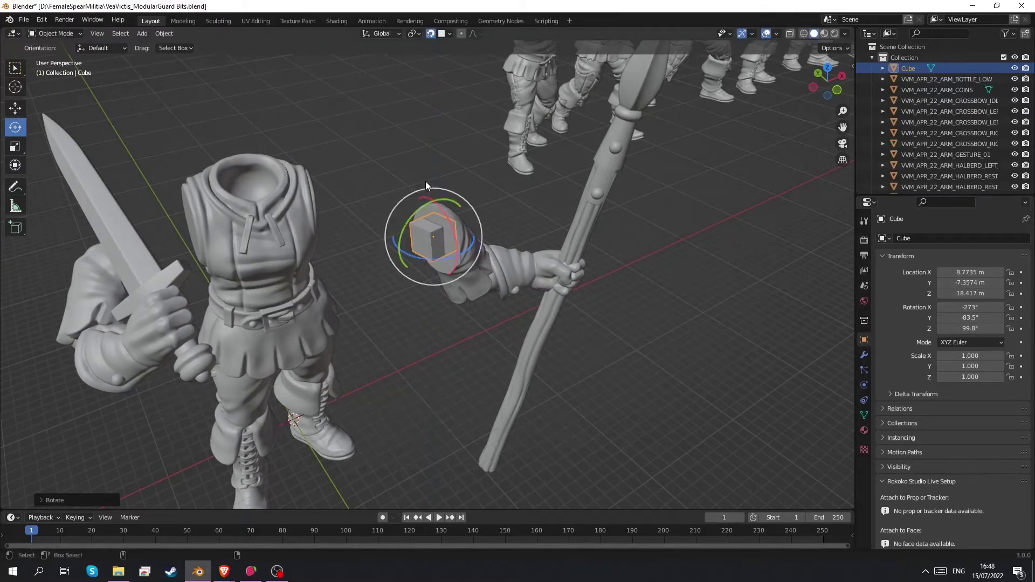
left_click(47, 499)
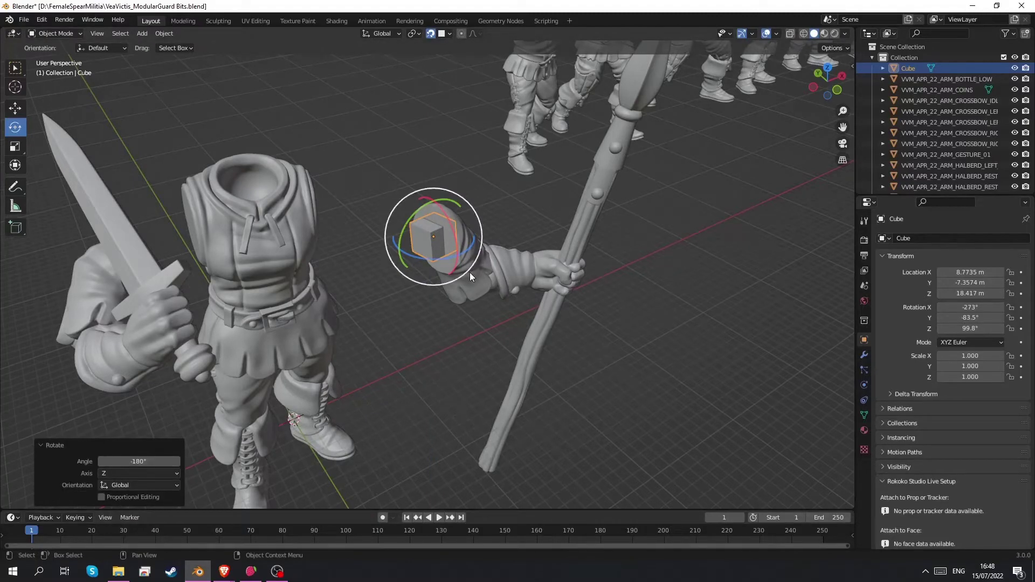
Step: Parent the spear arm to its shoulder cube using the Object parent type
middle_click_drag(470, 273, 494, 286)
left_click(491, 270)
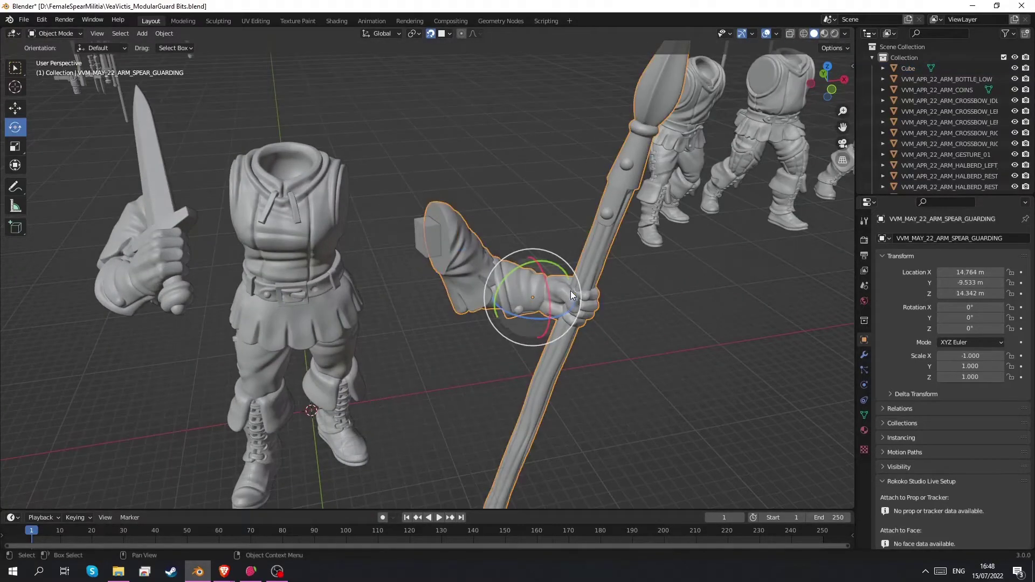
left_click(421, 235, "shift")
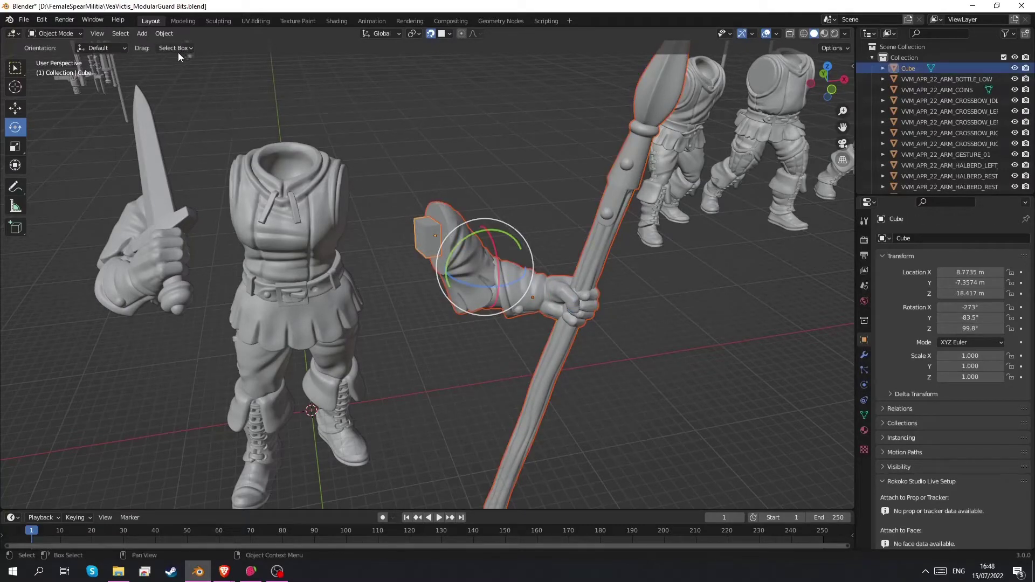
left_click(172, 35)
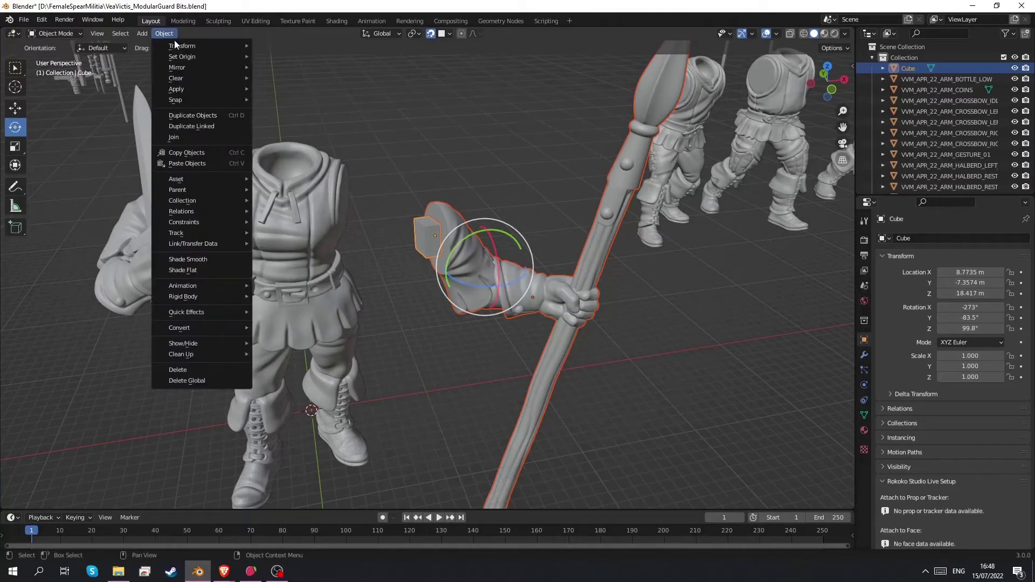
mouse_move(203, 188)
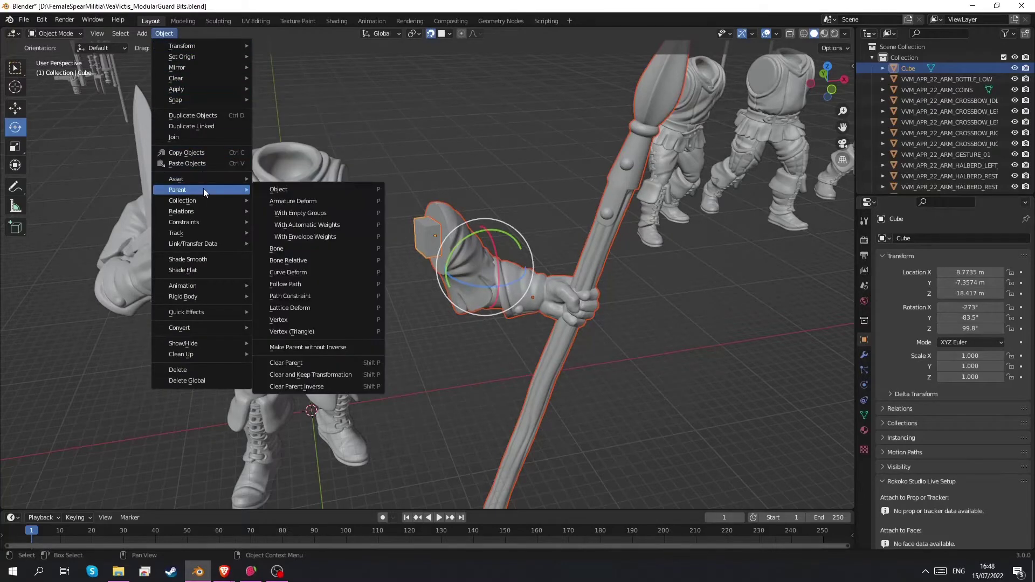
left_click(280, 192)
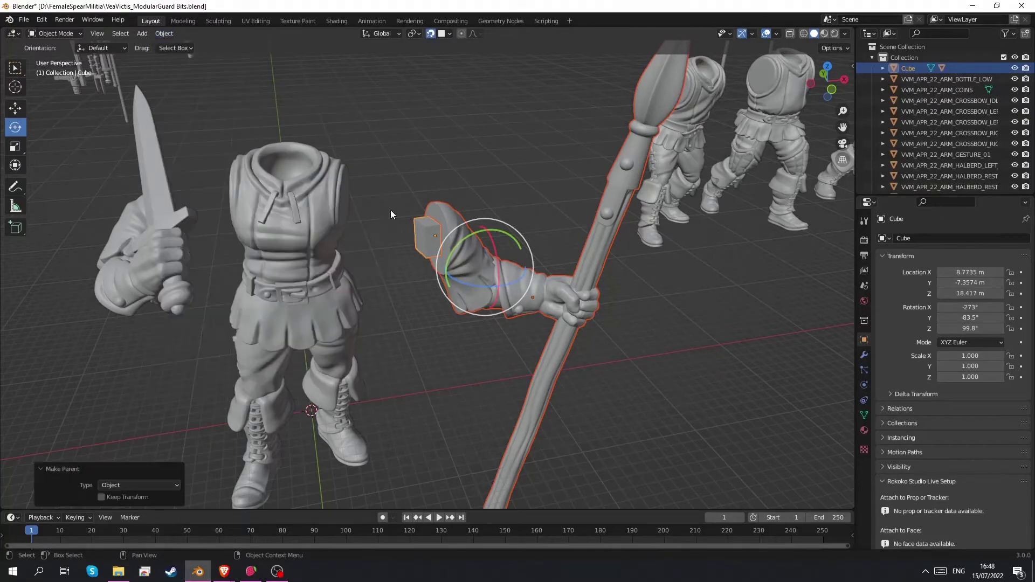
Step: Snap the cube with its parented spear arm onto the body's free shoulder socket on the spear side
left_click(425, 231)
left_click(409, 235)
key("w")
mouse_move(433, 237)
left_mouse_down()
mouse_move(395, 267)
mouse_move(468, 186)
mouse_move(442, 224)
left_mouse_up()
key("ctrl+z")
scroll(411, 239, "up", 2)
middle_click_drag(413, 241, 443, 223)
left_click_drag(441, 222, 378, 146)
mouse_move(454, 196)
middle_mouse_down()
mouse_move(351, 182)
mouse_move(442, 208)
middle_mouse_up()
scroll(346, 191, "down", 3)
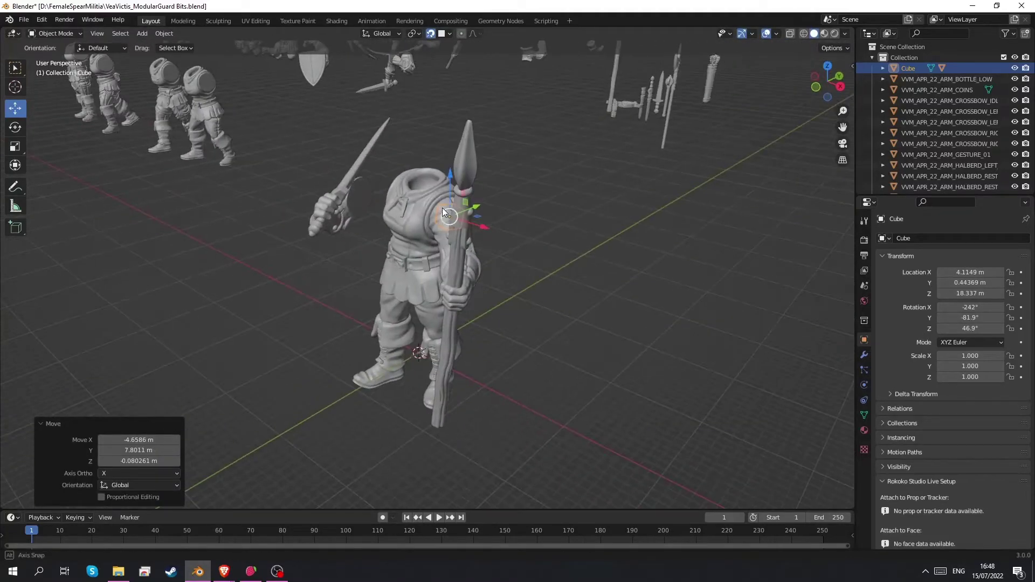
Step: Add a second mesh cube, 2 m in size, at the world origin for the sword arm
left_click(344, 201)
middle_click_drag(364, 250, 451, 260)
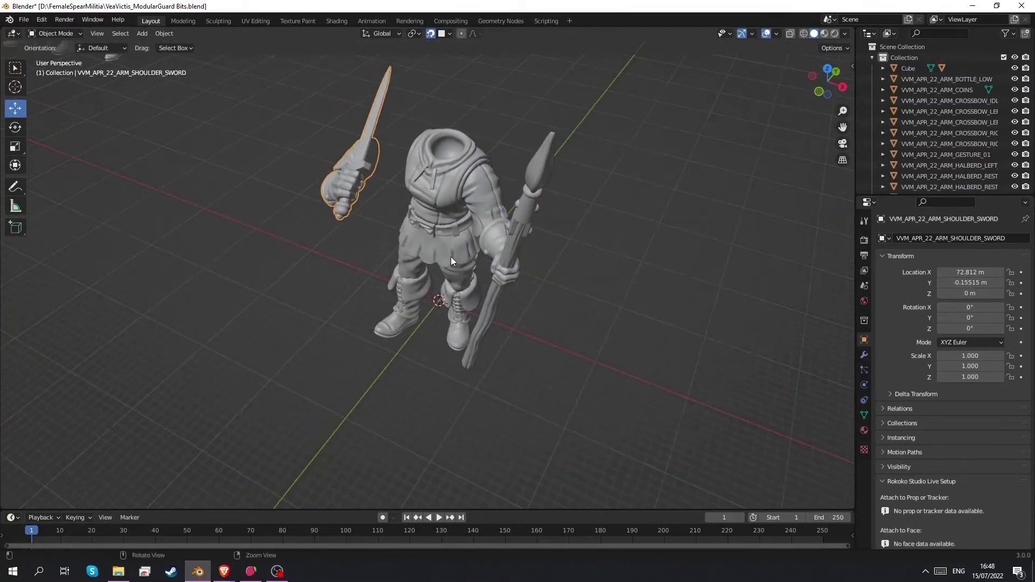
left_click(389, 316)
left_click(142, 34)
mouse_move(169, 46)
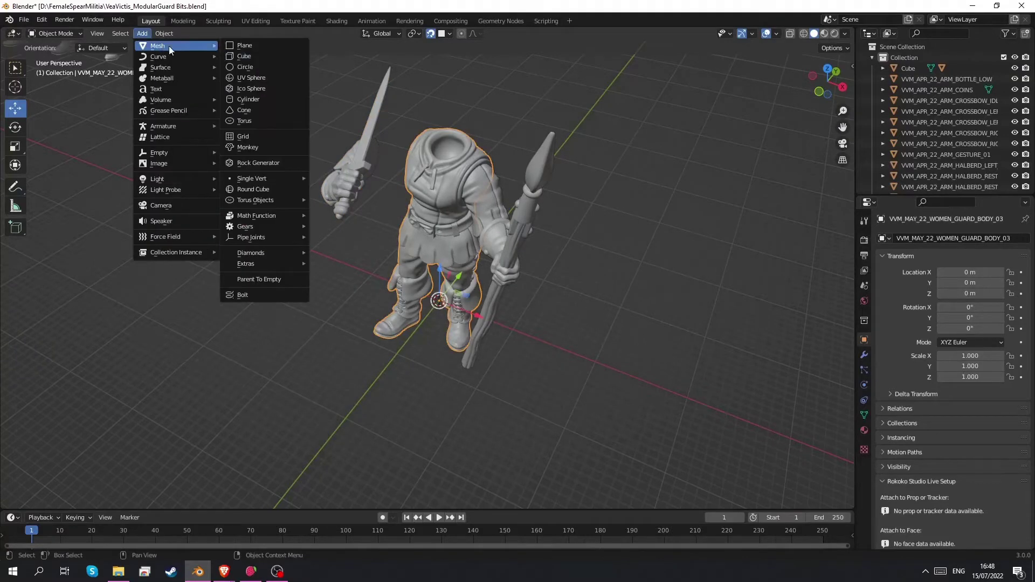
left_click(244, 57)
Step: Snap the new cube onto the sword arm's flat shoulder face and rotate it 180° about the global Z axis
middle_click_drag(419, 313, 426, 270)
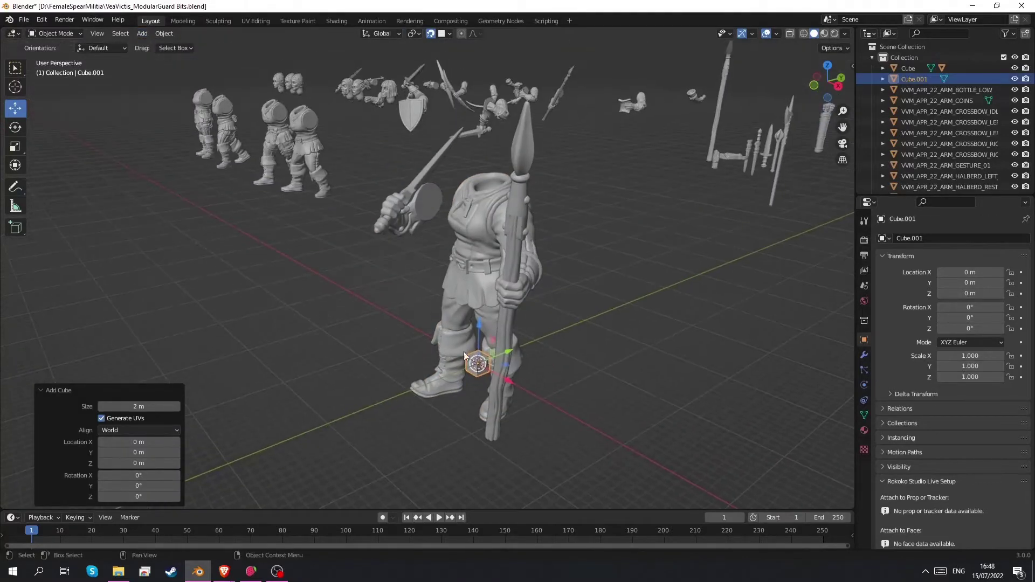
key("g")
key("r")
left_click_drag(432, 202, 411, 147)
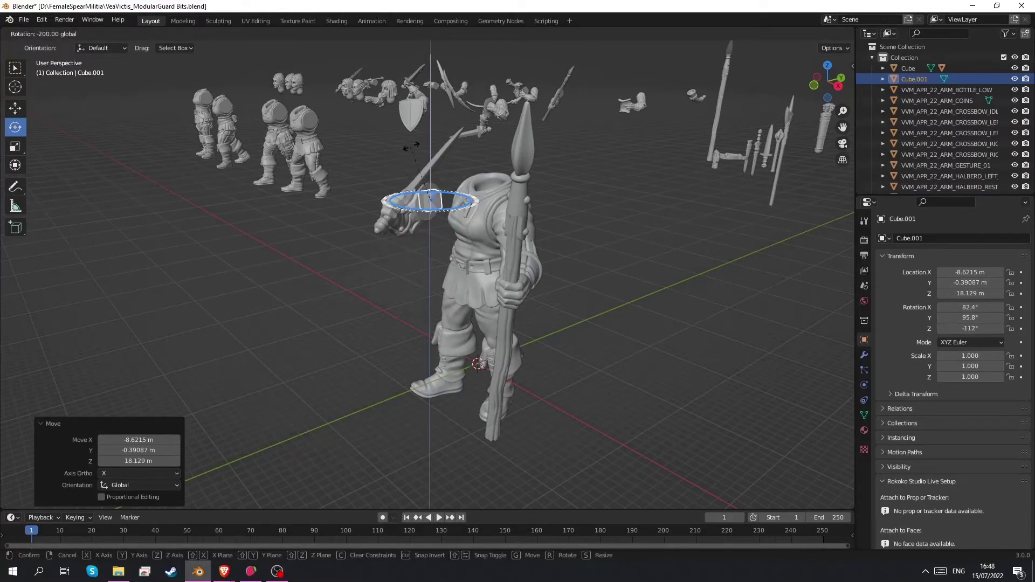
left_click(384, 155)
double_click(139, 461)
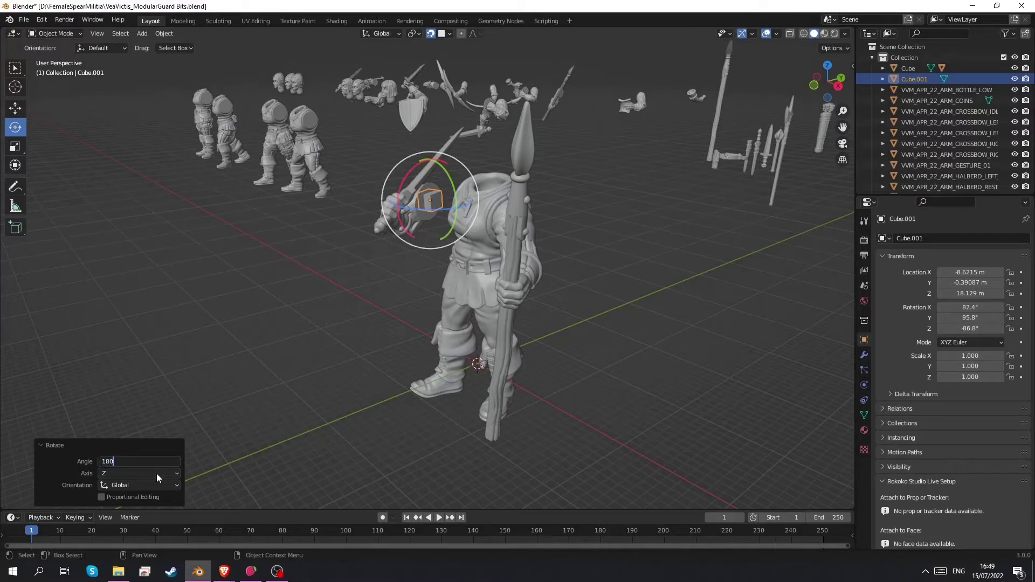
key("Return")
Step: Parent the sword arm to its shoulder cube using the Object parent type
scroll(324, 264, "up", 4)
left_click(378, 250)
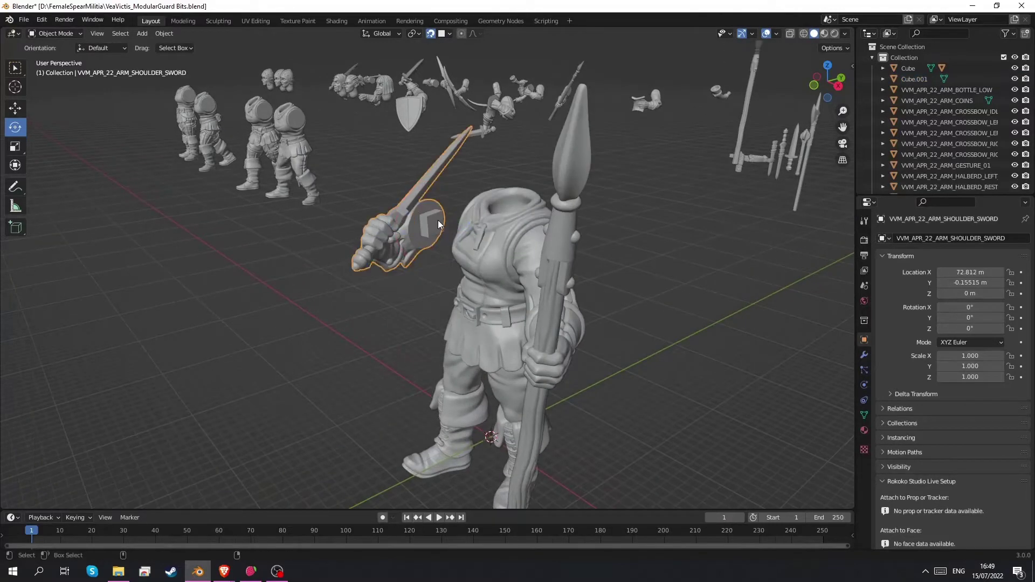
left_click(438, 220, "shift")
left_click(158, 34)
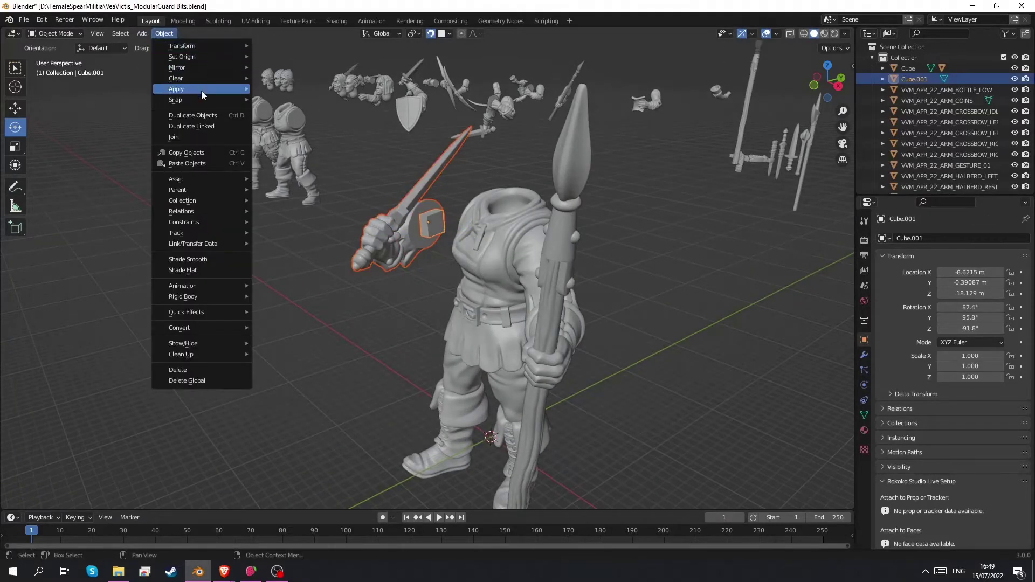
mouse_move(193, 190)
left_click(285, 192)
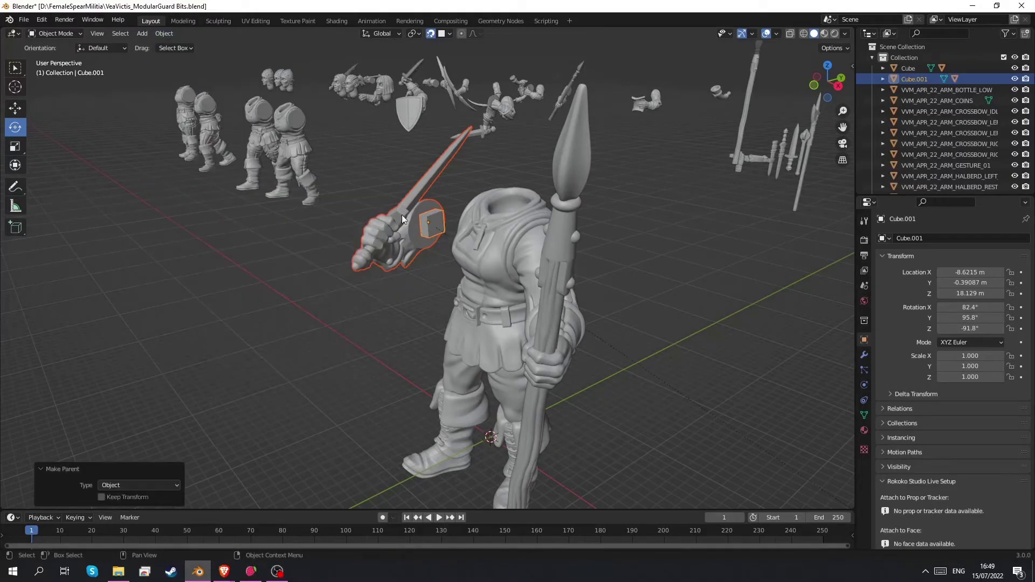
Step: Snap the cube with its parented sword arm onto the body's remaining shoulder socket
left_click(432, 225)
left_click(436, 228)
middle_click_drag(436, 229, 494, 258)
left_click(15, 108)
middle_click_drag(259, 224, 321, 289)
key("g")
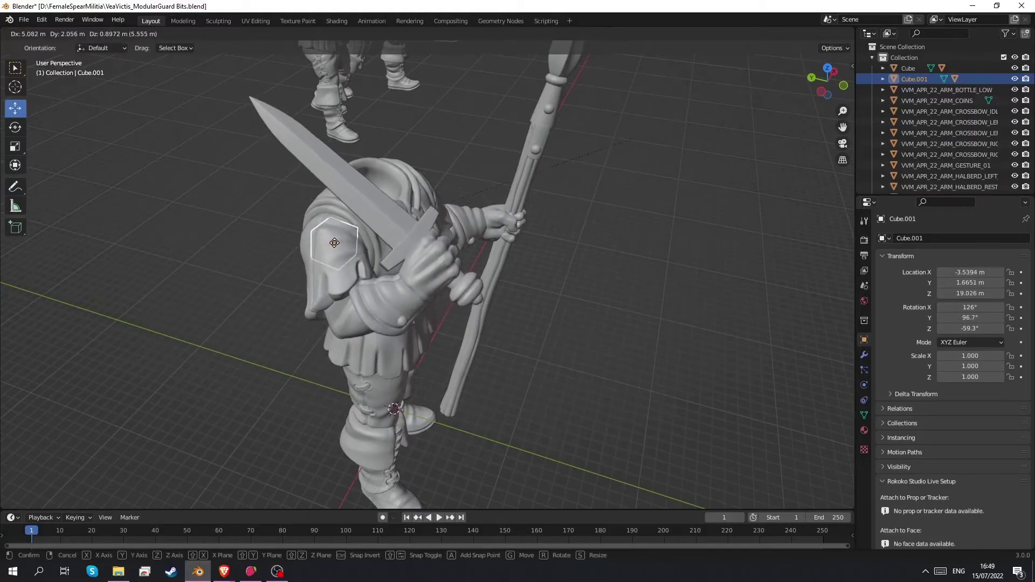
left_click(334, 243)
Step: Move the head VVM_MAY_22_WOMEN_GUARD_HEAD_06 from its row across the ground plane to the assembled body
scroll(501, 312, "down", 5)
middle_click_drag(500, 312, 451, 289)
scroll(404, 289, "down", 4)
middle_click_drag(358, 289, 413, 337)
scroll(416, 317, "up", 3)
scroll(416, 317, "up", 2)
left_click(661, 243)
scroll(670, 271, "down", 6)
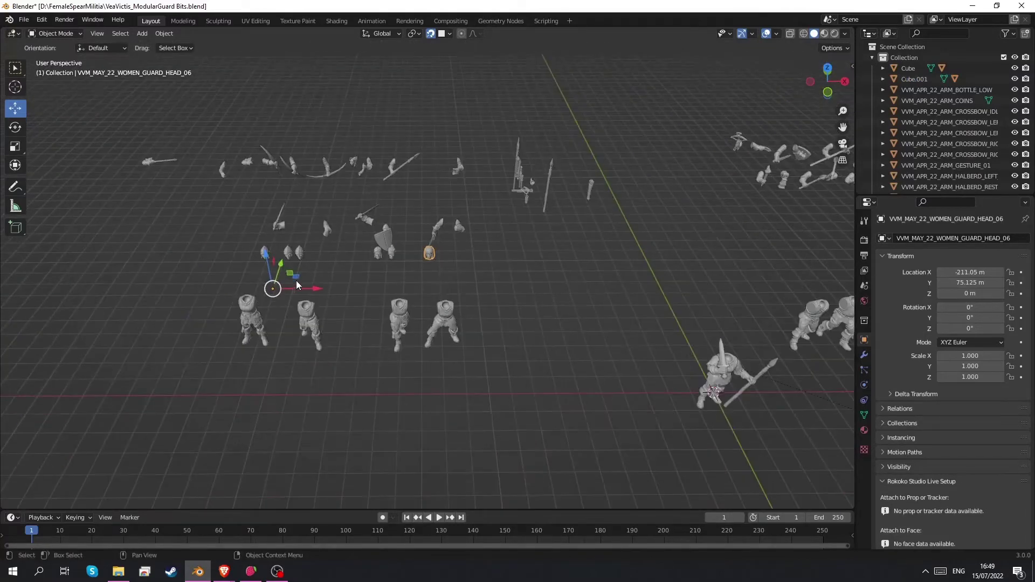
left_click_drag(302, 283, 559, 398)
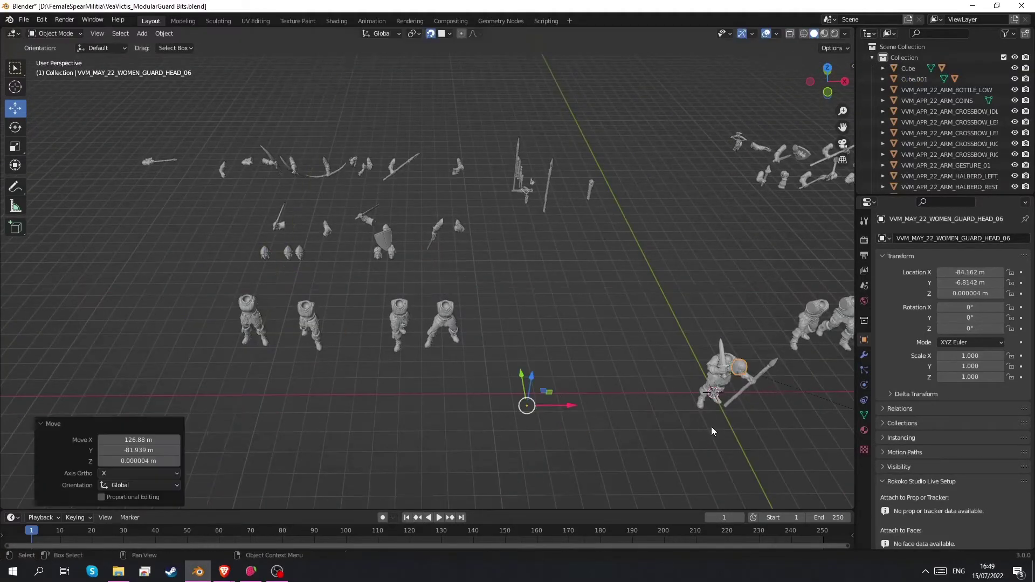
Step: Frame the head and examine its position relative to the body's neck from several angles
key("KP_Decimal")
middle_click_drag(566, 389, 483, 318)
scroll(482, 323, "down", 9)
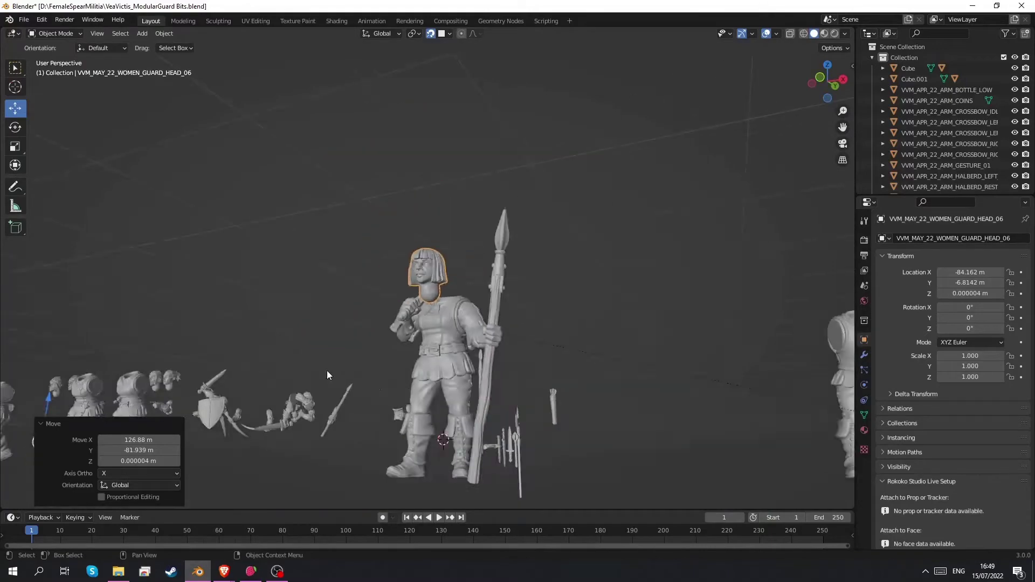
scroll(313, 370, "down", 5)
middle_click_drag(356, 369, 498, 345, "shift")
scroll(499, 345, "up", 5)
middle_click_drag(582, 313, 760, 70, "shift")
scroll(470, 303, "up", 4)
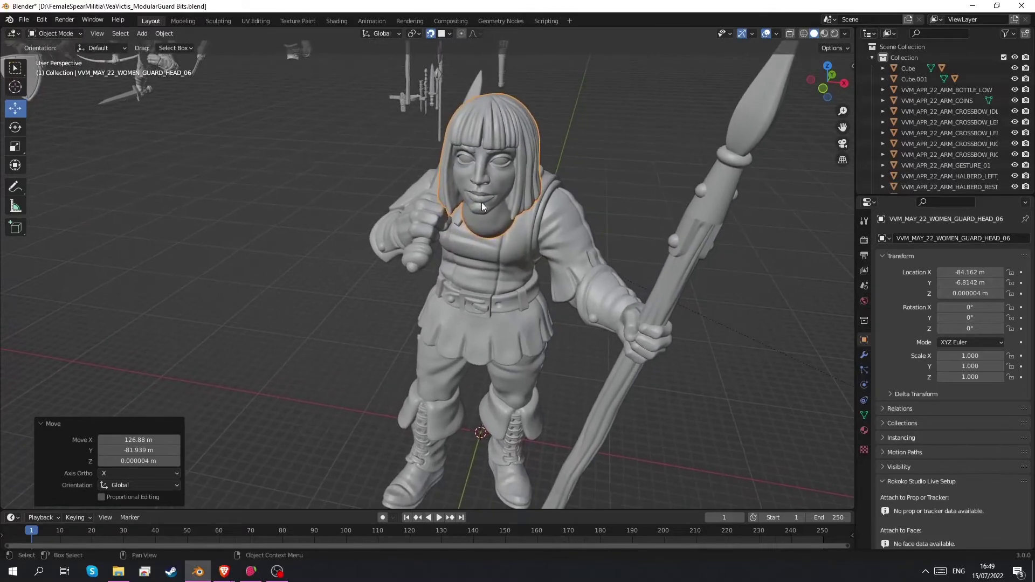
Step: Enter Edit Mode on the head mesh and clear the vertex selection
key("Tab")
left_click(54, 34)
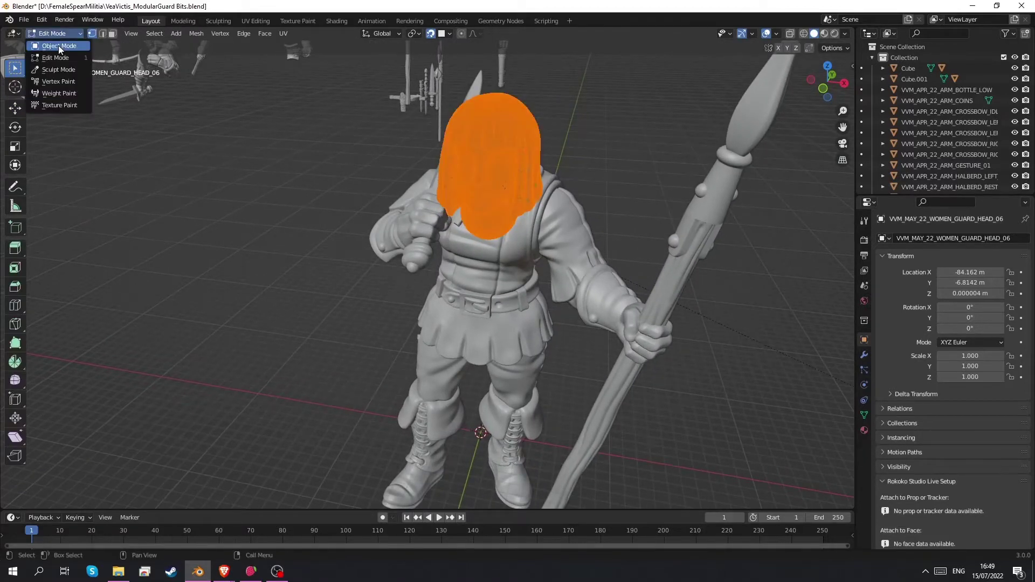
left_click(59, 46)
left_click(75, 34)
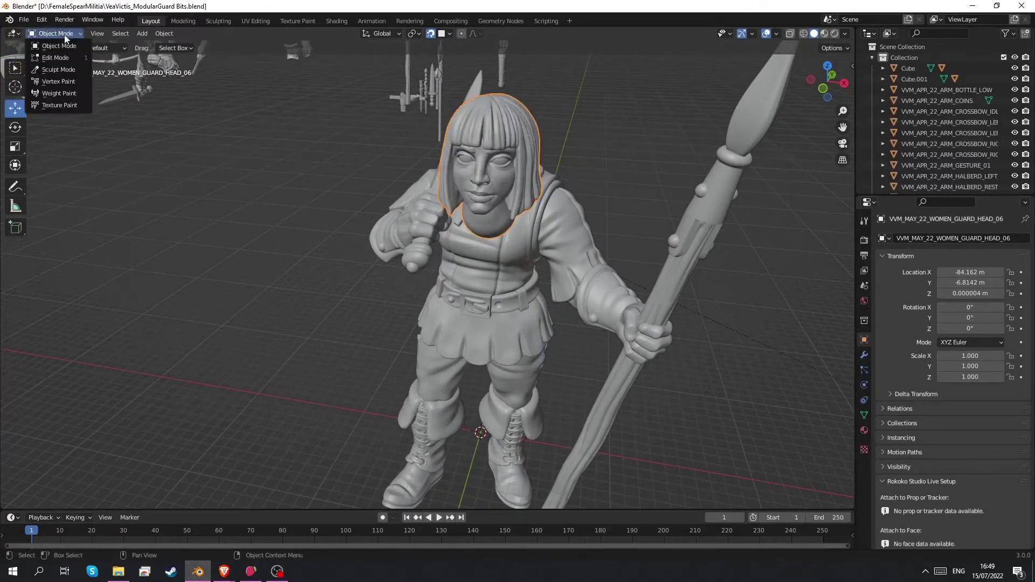
left_click(60, 56)
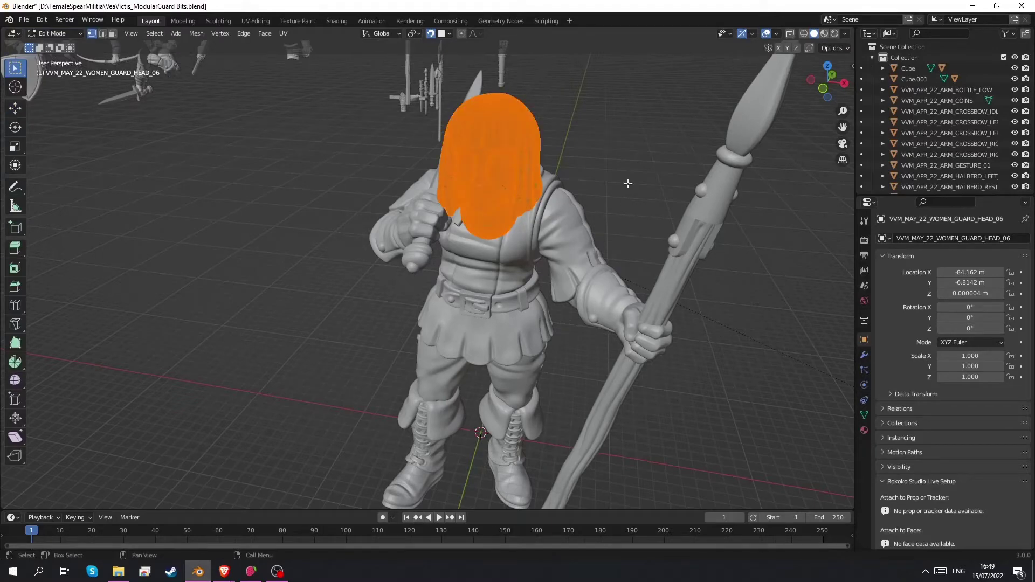
key("alt+a")
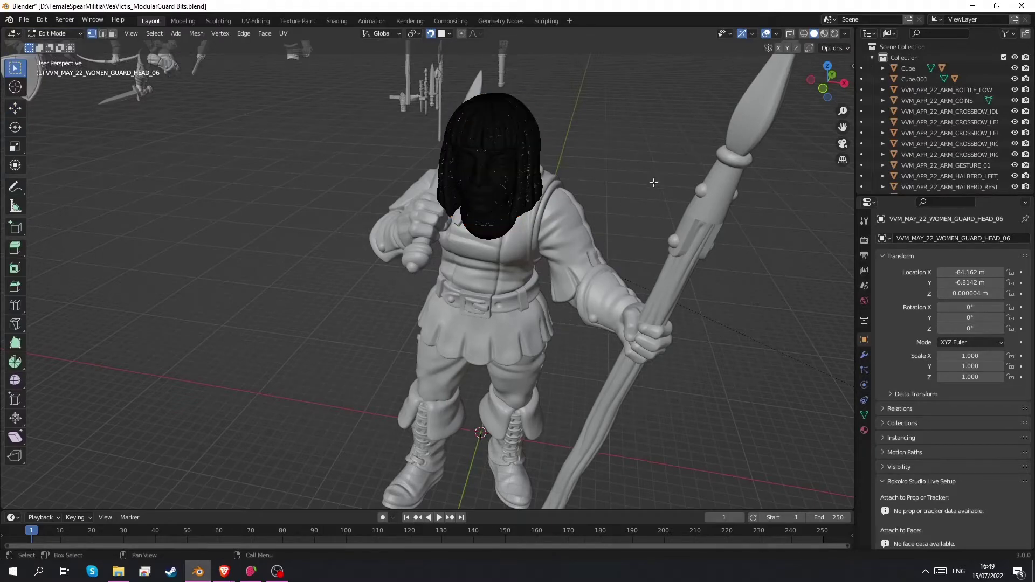
Step: Turn on X-ray and box-select all vertices of the neck's rounded base below the chin, including the hidden ones
middle_click_drag(633, 195, 476, 256)
scroll(413, 297, "up", 1)
middle_click_drag(412, 298, 403, 302)
left_click_drag(411, 293, 524, 357)
middle_click_drag(524, 357, 648, 357)
scroll(561, 361, "up", 4)
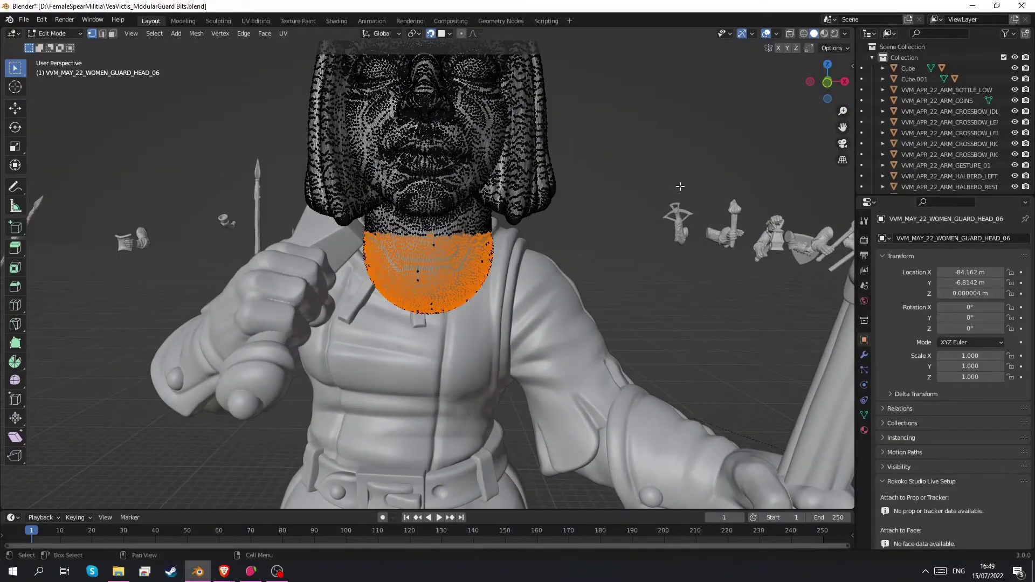
left_click(791, 33)
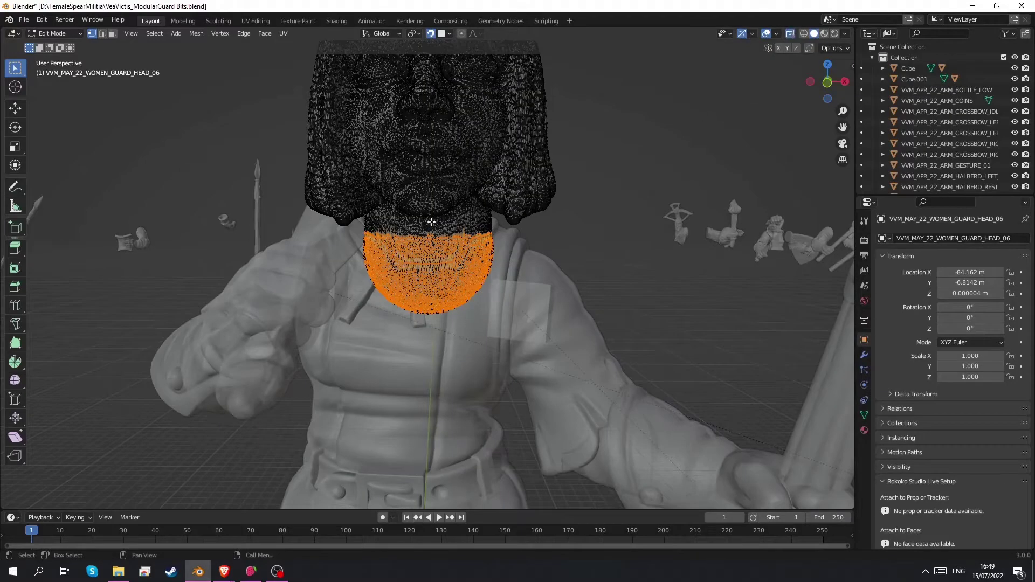
left_click_drag(341, 235, 574, 375)
Step: Snap the 3D cursor to the selected neck vertices with the Cursor to Selected command
middle_click_drag(562, 355, 443, 247)
middle_click_drag(506, 363, 459, 303)
scroll(467, 345, "down", 4)
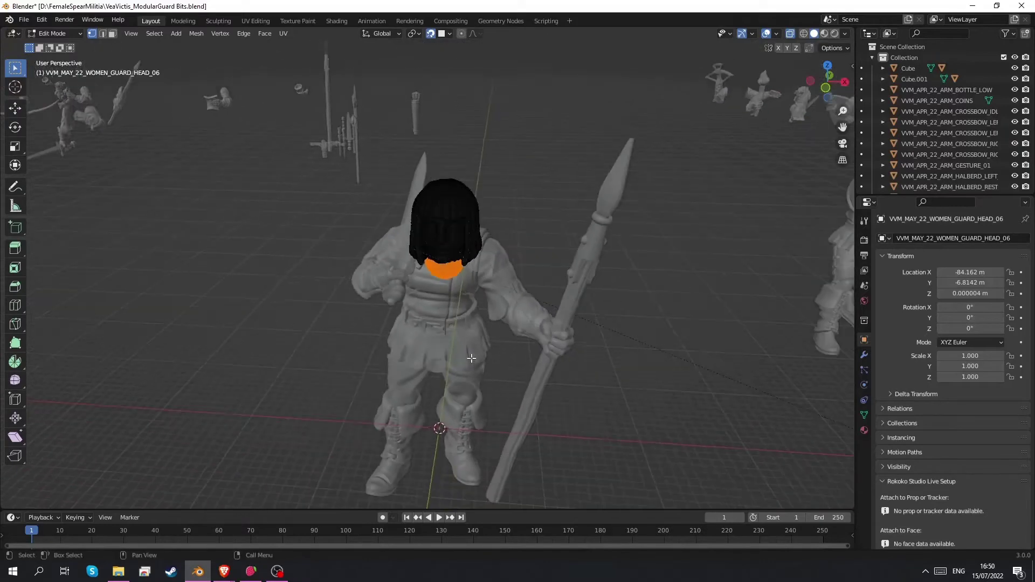
scroll(451, 408, "up", 2)
key("Tab")
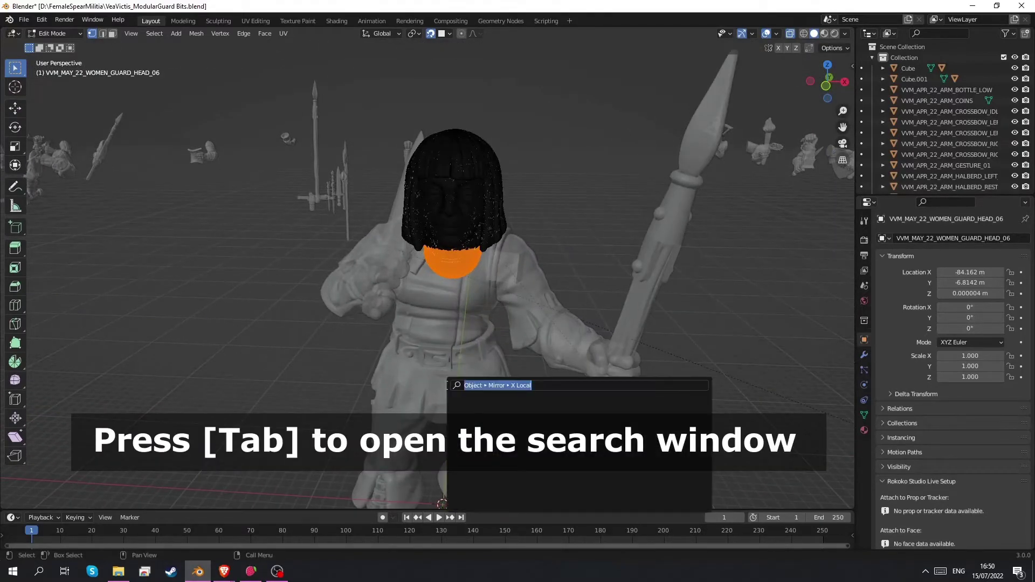
type("curs")
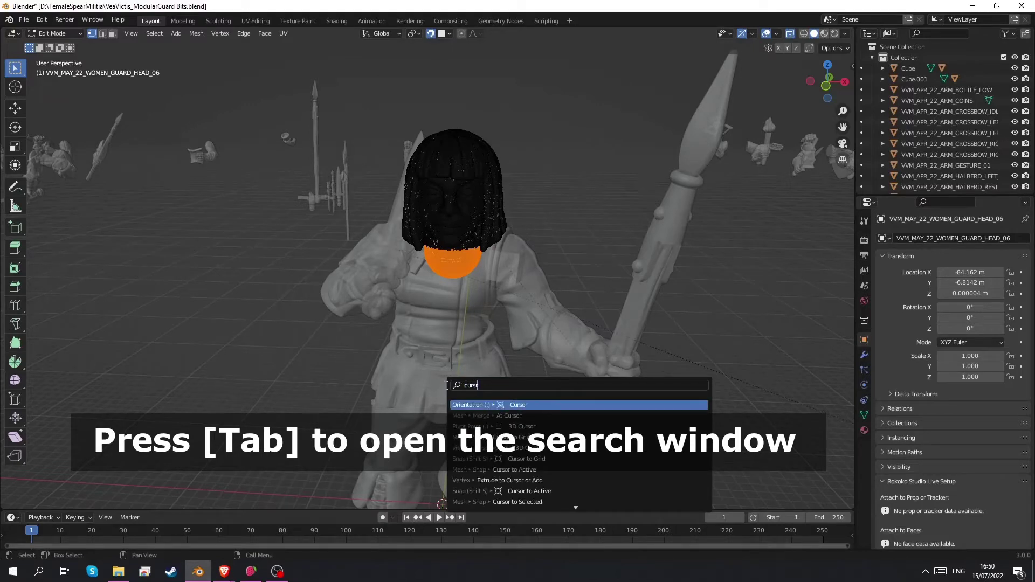
type("or select")
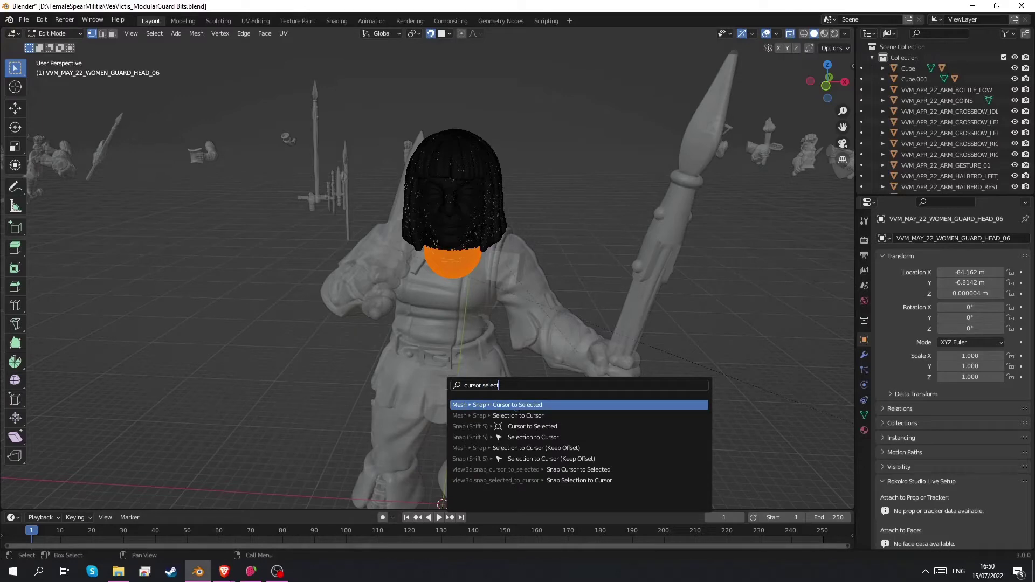
key("Return")
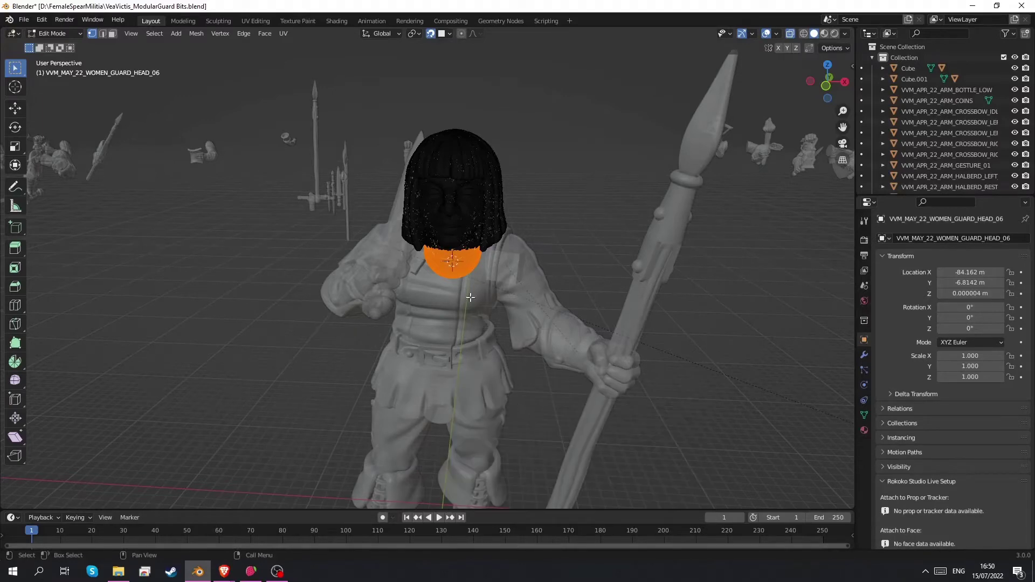
Step: Return to Object Mode and set the head's origin to the 3D cursor
middle_click_drag(489, 318, 272, 184)
left_click(56, 33)
left_click(54, 46)
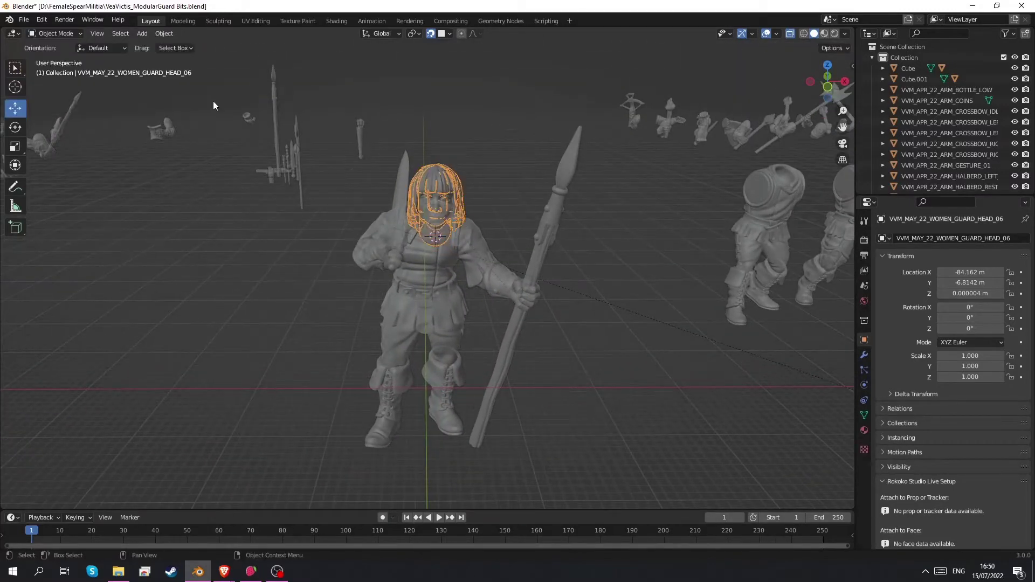
scroll(462, 243, "up", 5)
key("F3")
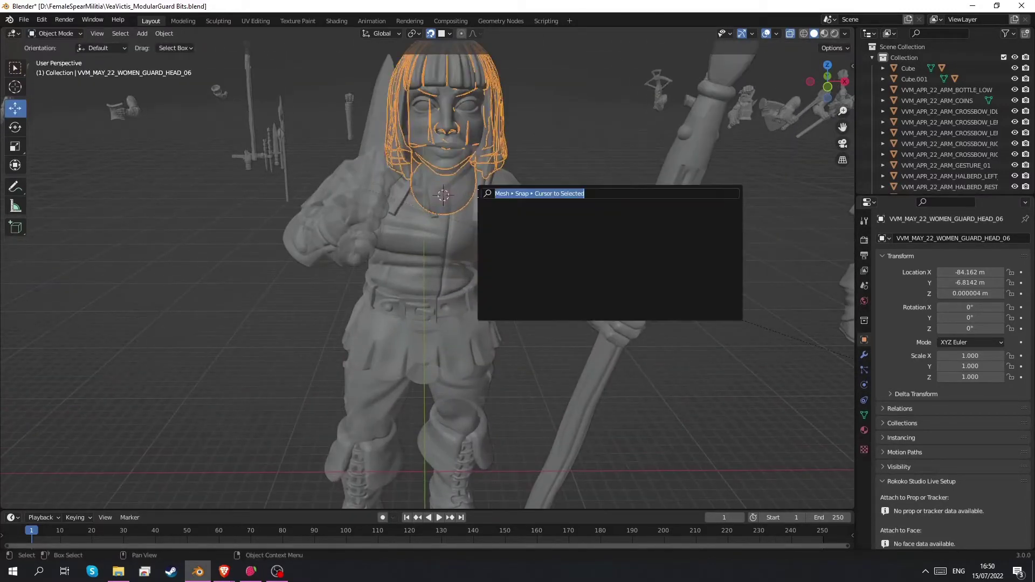
type("set origi")
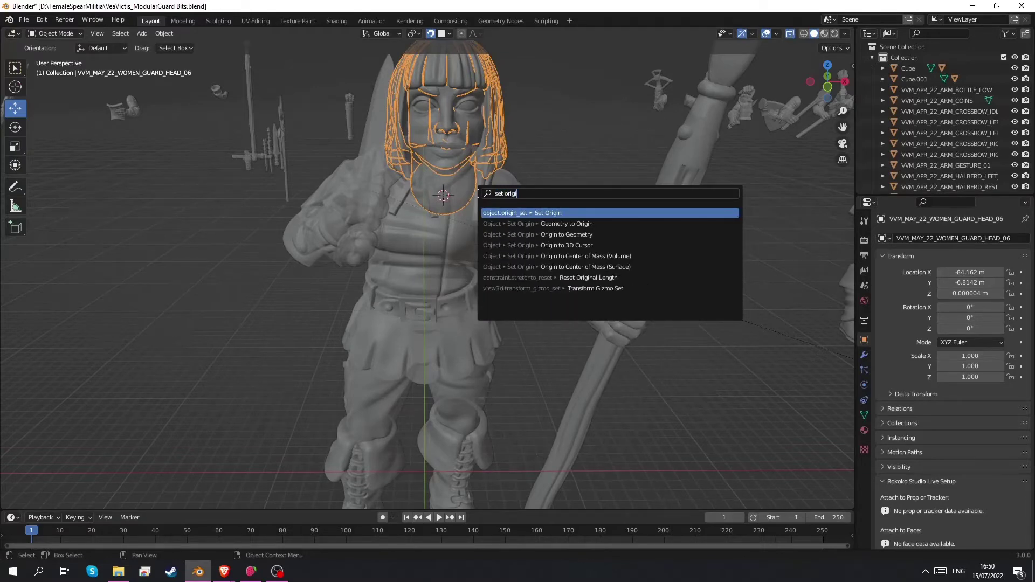
left_click(548, 213)
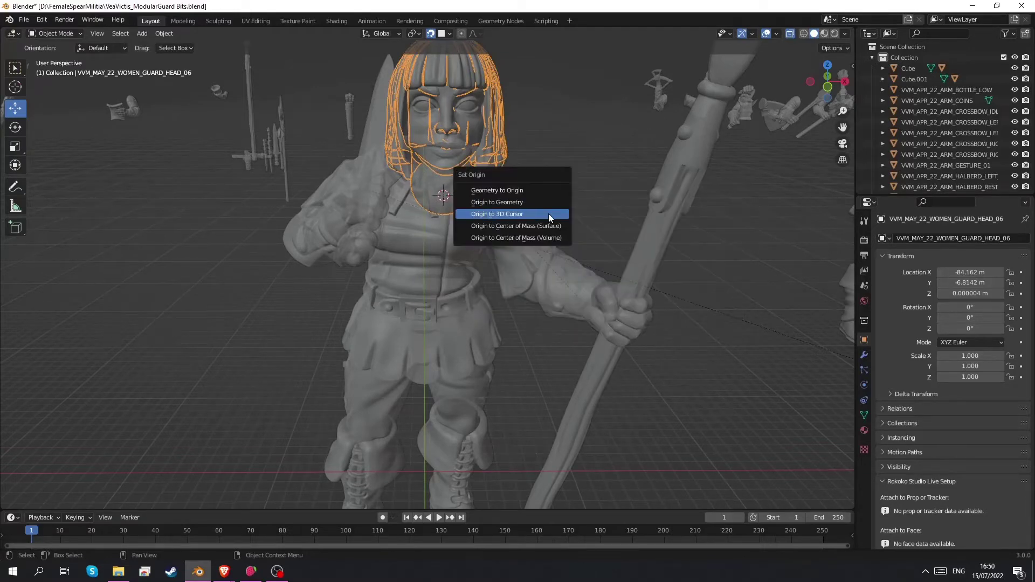
left_click(502, 215)
Step: Try rotating the head about its new neck origin
middle_click_drag(434, 252, 410, 248)
key("r")
left_click_drag(454, 205, 700, 108)
key("ctrl+z")
key("e")
key("ctrl+z")
Step: Turn off X-ray and snapping, and move the head into the body's neck socket, centred between the shoulders
middle_click_drag(788, 33, 483, 191)
key("w")
left_click_drag(448, 224, 560, 198)
middle_click_drag(532, 226, 536, 270)
key("ctrl+z")
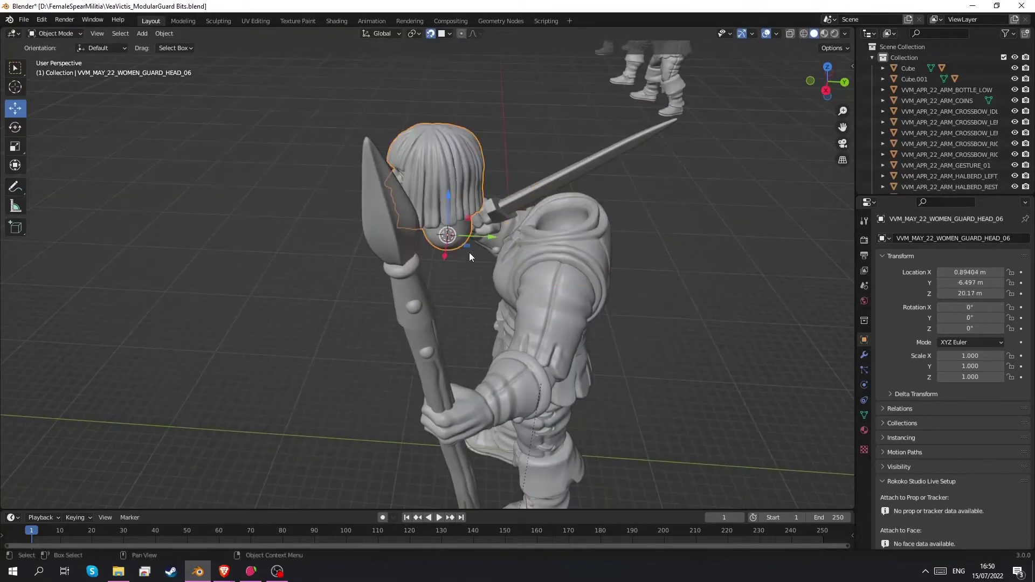
key("g")
left_click(430, 129)
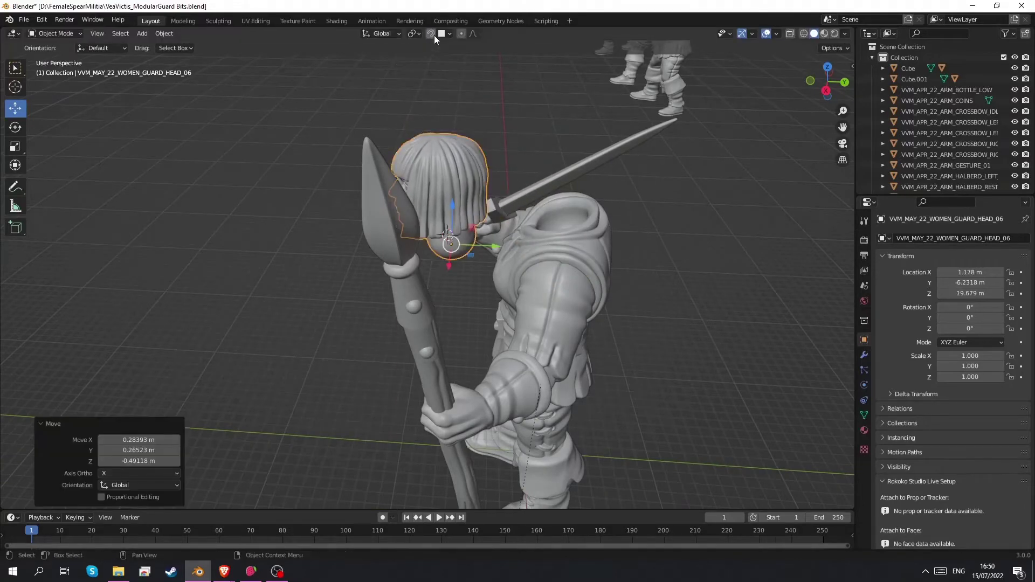
left_click_drag(450, 236, 569, 222)
middle_click_drag(568, 222, 530, 221)
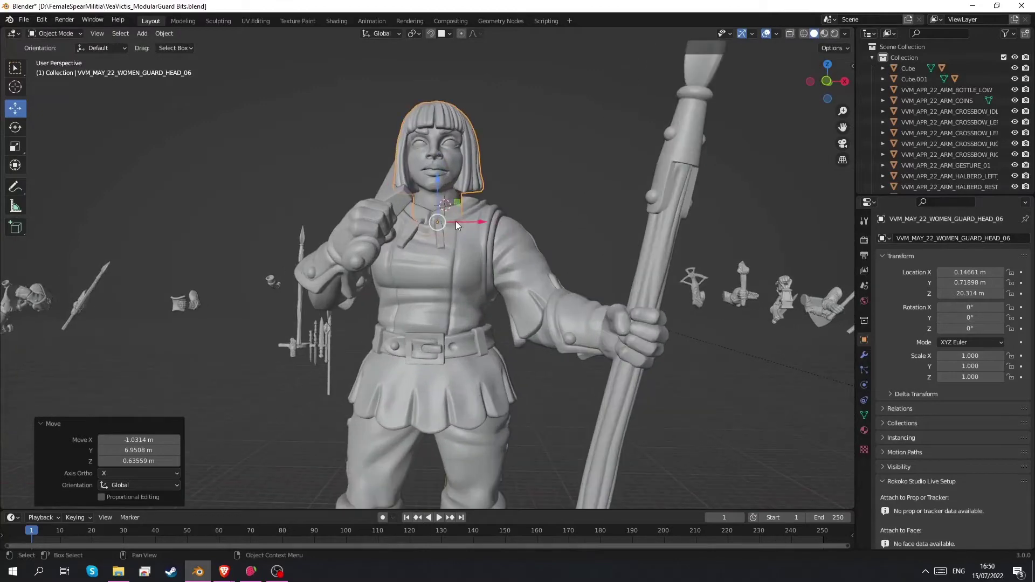
left_click_drag(460, 219, 461, 223)
Step: Rotate the head freely with a trackball rotation so that the face turns toward the sword arm
key("r")
key("r")
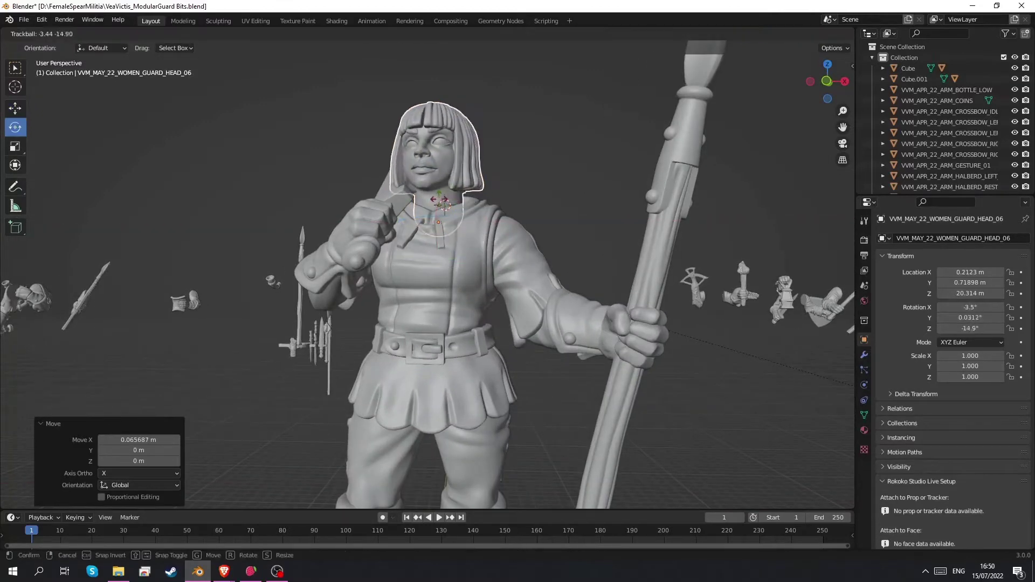
left_click(431, 197)
middle_click_drag(516, 233, 542, 237)
Step: Add a cube mesh and move it down from the 3D cursor to the spear shaft area below the hand
left_click(532, 248)
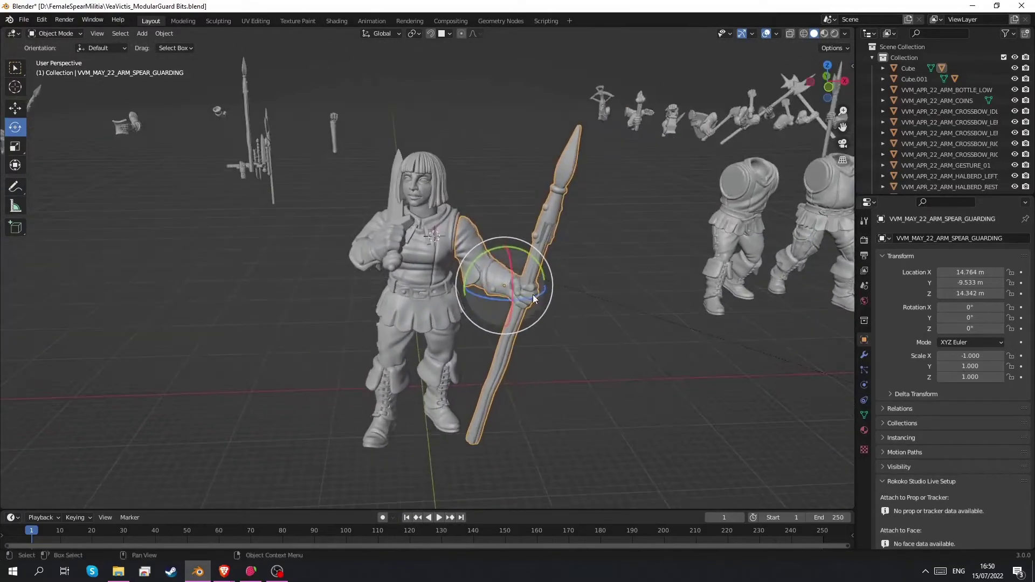
scroll(542, 305, "up", 2)
middle_click_drag(542, 305, 510, 254, "shift")
middle_click_drag(510, 289, 538, 326)
left_click(538, 325)
left_click(142, 34)
mouse_move(178, 46)
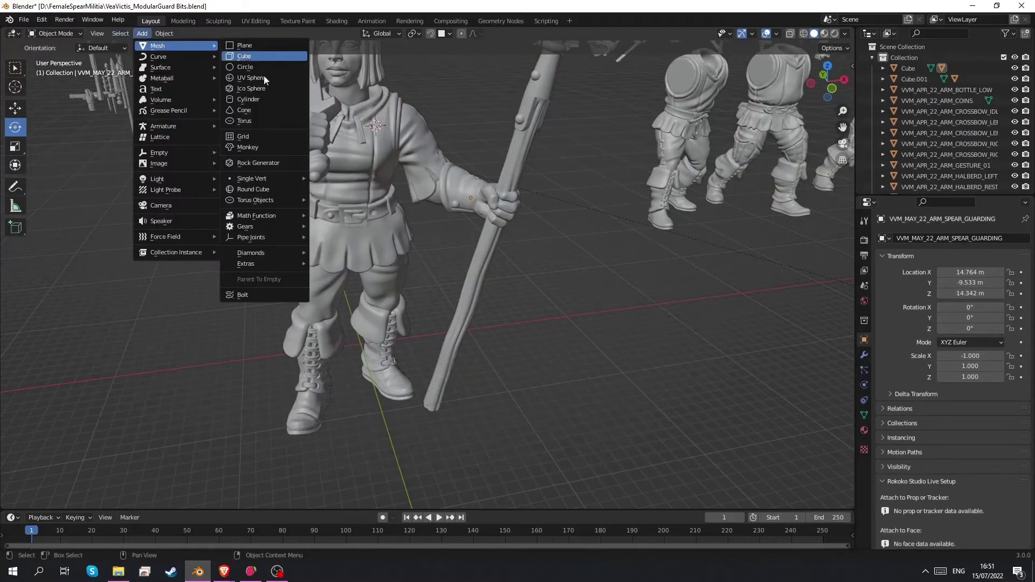
left_click(286, 57)
key("w")
left_click_drag(379, 125, 485, 253)
Step: Rotate the cube 14.8° in the front view to match the spear shaft's sideways lean
left_click_drag(484, 278, 477, 276, "alt")
middle_click_drag(477, 277, 483, 211, "alt")
left_click_drag(467, 211, 542, 226)
key("shift+space")
key("r")
middle_click_drag(541, 226, 479, 211)
Step: Move the cube back along the Y axis until it lines up with the spear shaft
key("shift+space")
key("g")
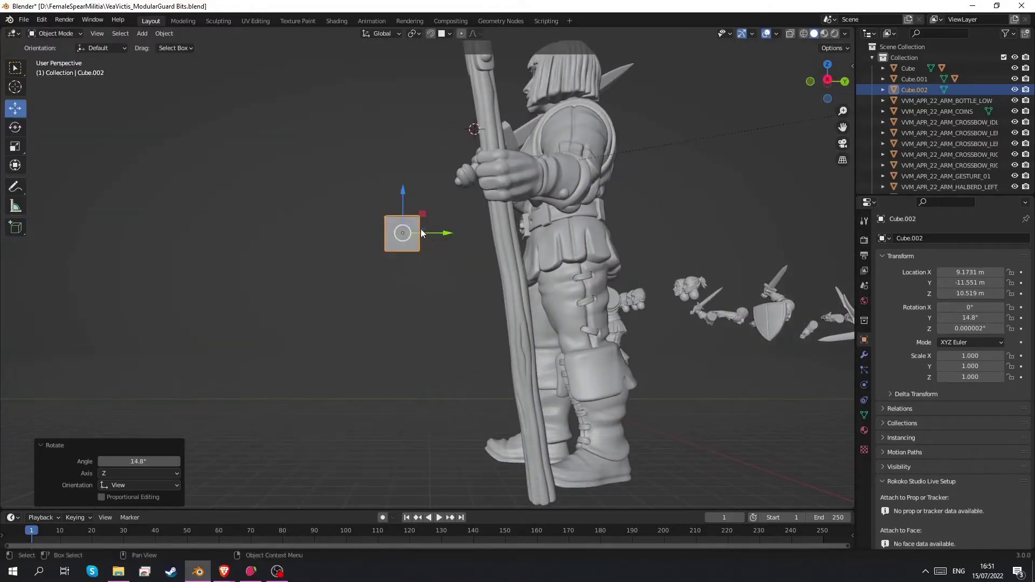
left_click_drag(425, 234, 528, 233)
Step: Rotate the cube to follow the shaft's lean seen from the side and centre it on the shaft below the hand
key("shift+space")
key("r")
middle_click_drag(567, 211, 522, 220)
left_click_drag(521, 220, 525, 212)
middle_click_drag(525, 211, 608, 228)
key("shift+space")
key("g")
left_click_drag(523, 244, 533, 250)
middle_click_drag(533, 250, 479, 264)
Step: Enter Edit Mode on the cube with X-ray on, select its bottom vertices and activate the Move tool
key("Tab")
left_click(51, 34)
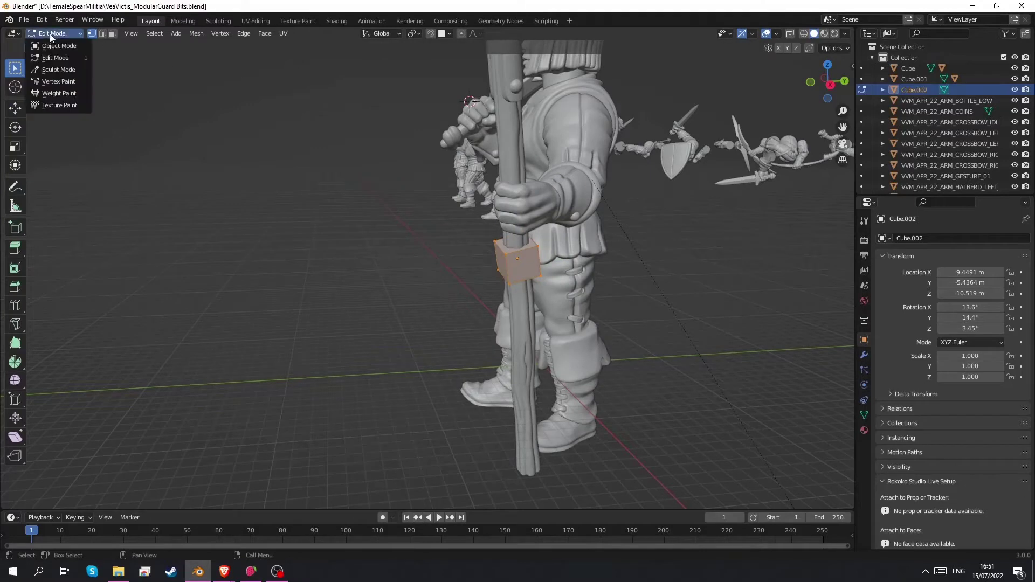
left_click(52, 60)
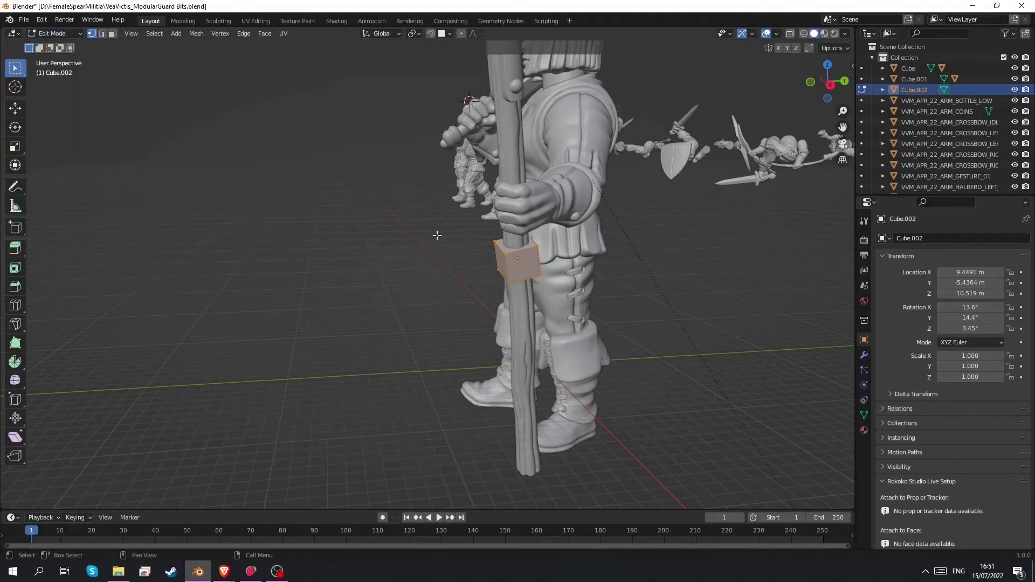
left_click(791, 34)
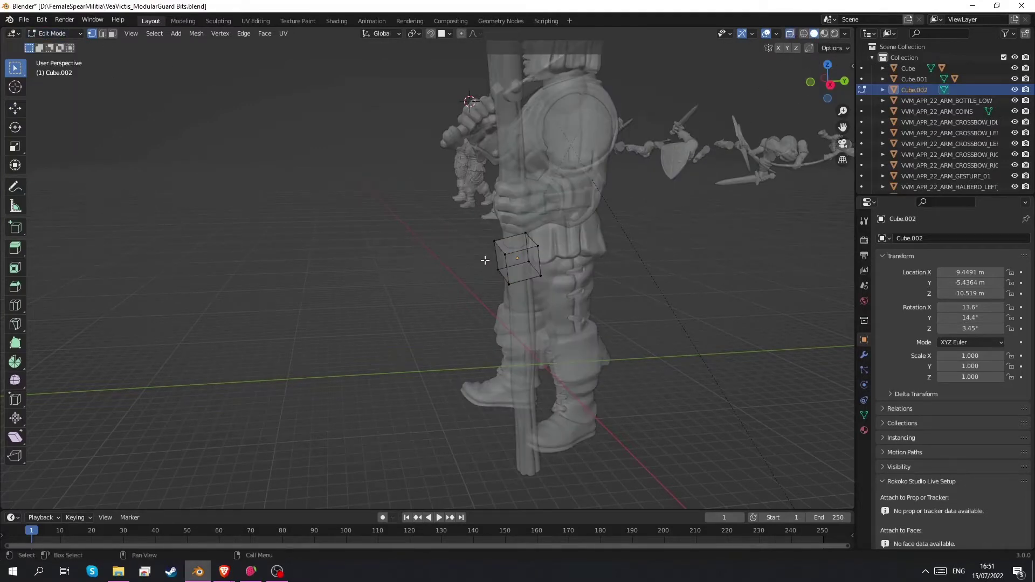
left_click_drag(484, 260, 564, 302)
left_click_drag(539, 293, 507, 275, "alt")
key("w")
Step: Try to move the cube's bottom vertices using the global orientation
middle_click_drag(509, 272, 503, 218, "alt")
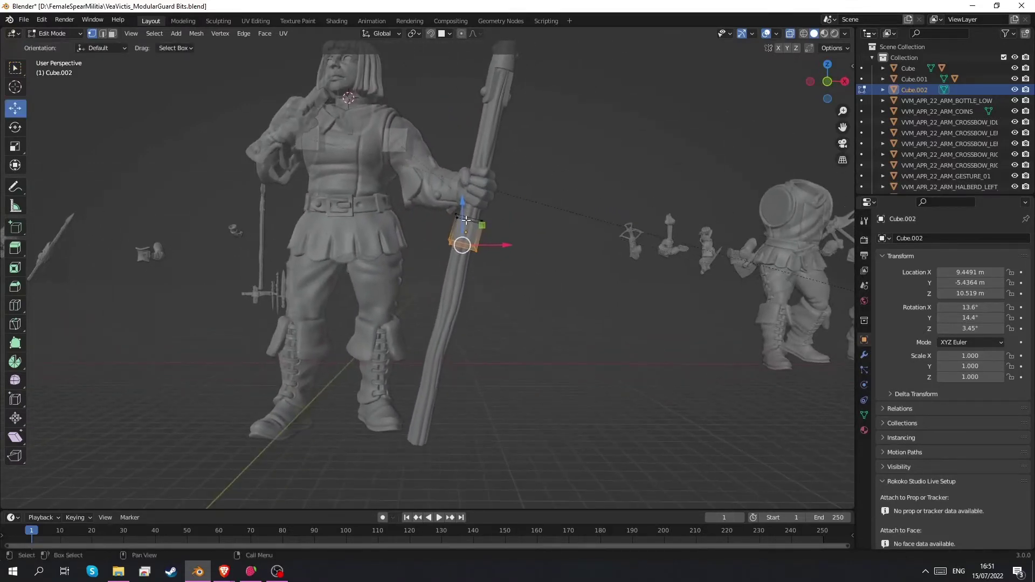
mouse_move(462, 244)
left_mouse_down()
mouse_move(497, 275)
mouse_move(455, 220)
mouse_move(476, 236)
left_mouse_up()
key("ctrl+z")
scroll(475, 259, "up", 2)
middle_click_drag(477, 259, 507, 232)
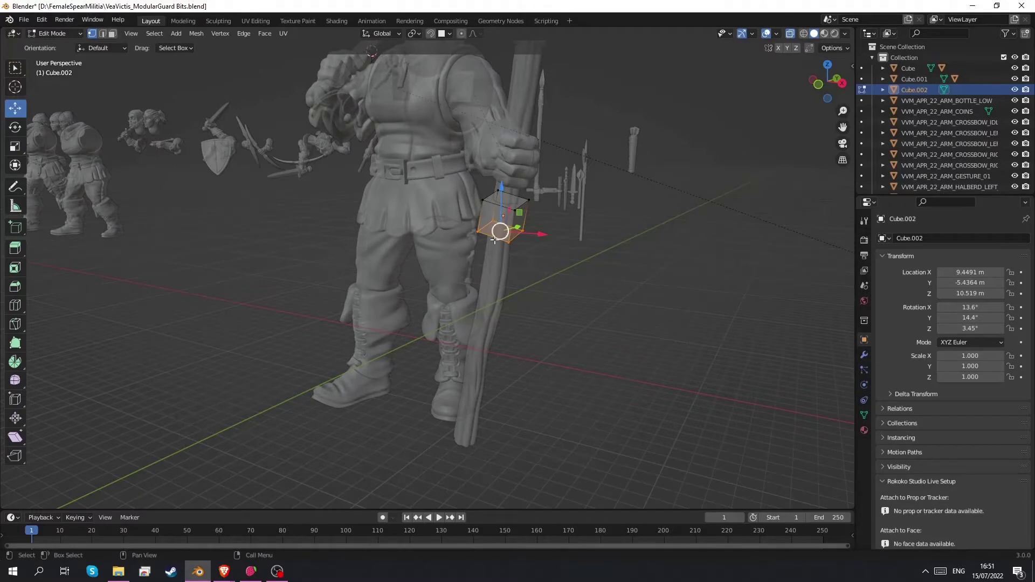
Step: Set the move orientation to Local and stretch the cube's bottom vertices about 16.7 m down the shaft along local Z
left_click(111, 46)
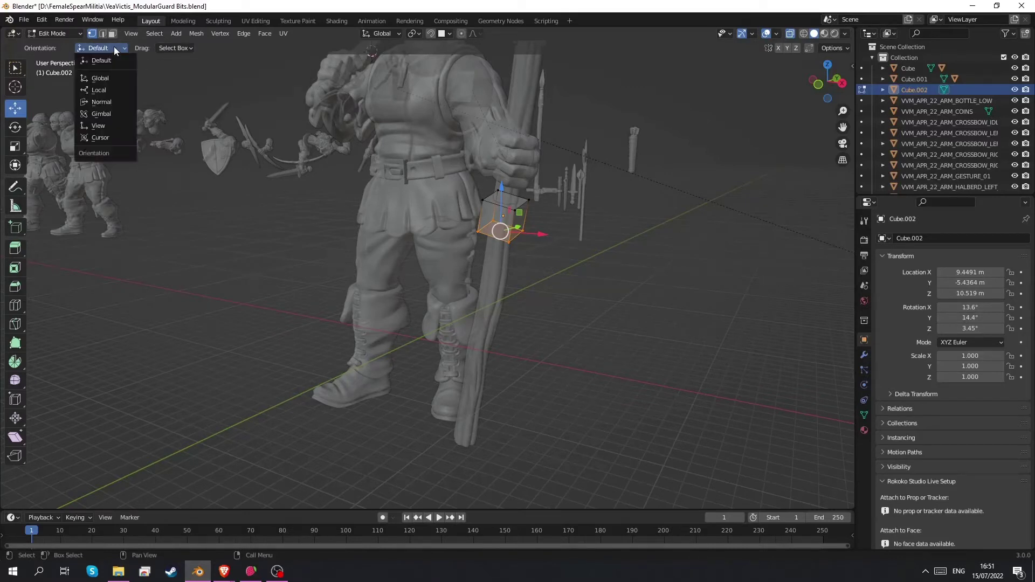
left_click(102, 90)
middle_click_drag(480, 230, 458, 236)
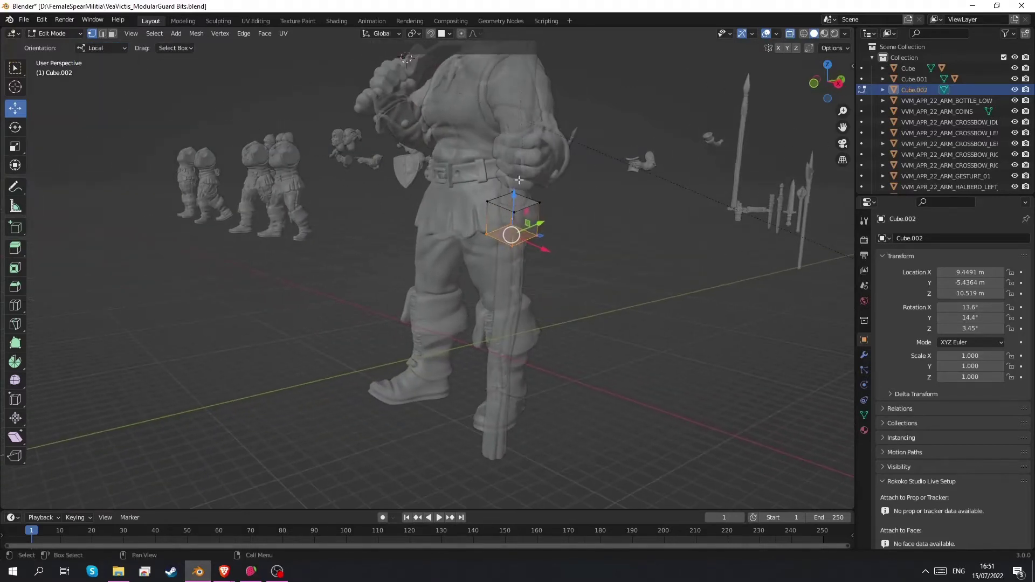
middle_click_drag(519, 175, 446, 217)
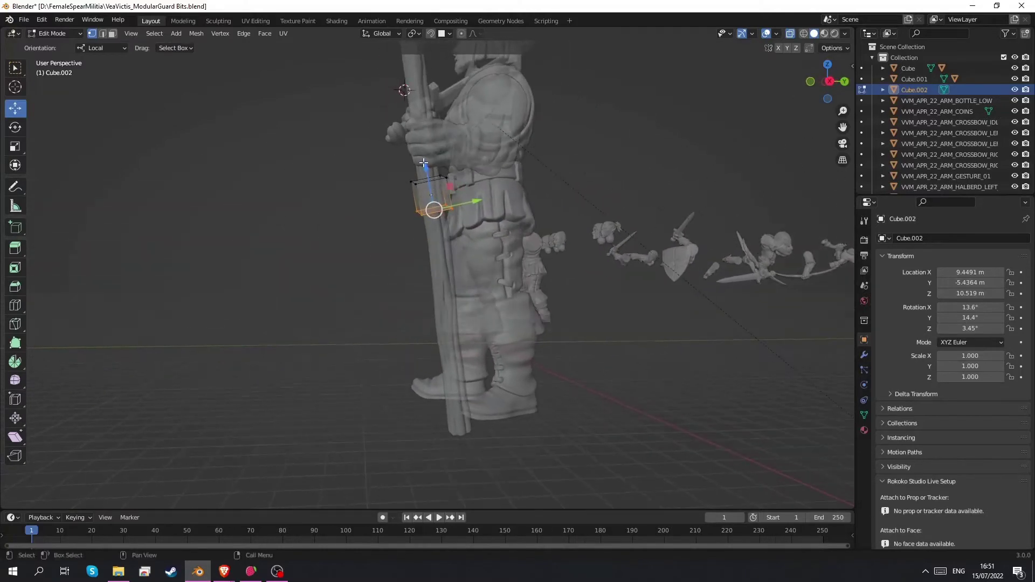
left_click_drag(425, 163, 461, 432)
Step: Widen the block's bottom end around the spear shaft, moving the selected lower vertices about -1.95 m along local Y
middle_click_drag(460, 432, 418, 369)
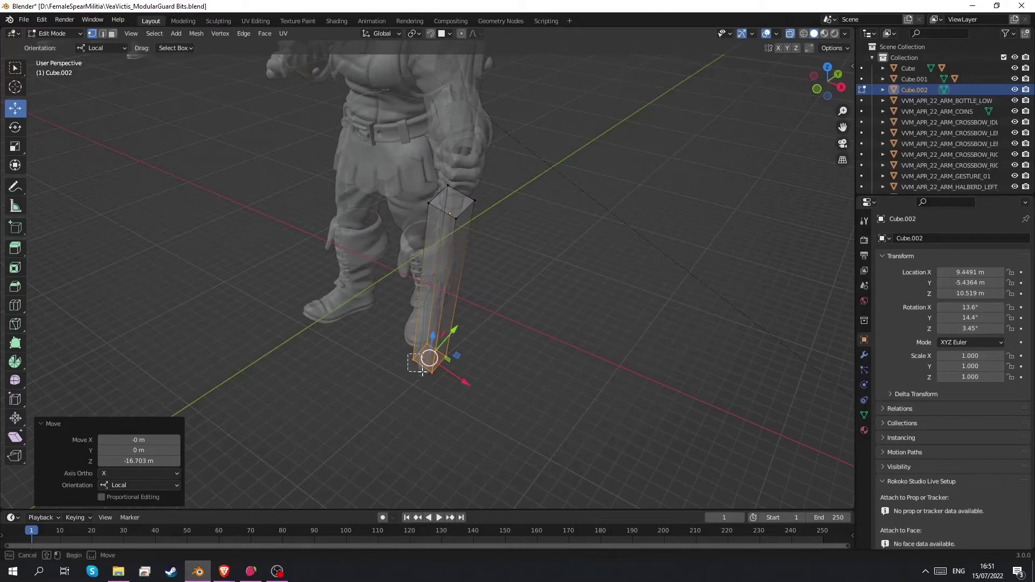
left_click_drag(424, 372, 435, 384)
middle_click_drag(452, 360, 418, 363)
left_click_drag(477, 348, 431, 372)
middle_click_drag(431, 372, 511, 338)
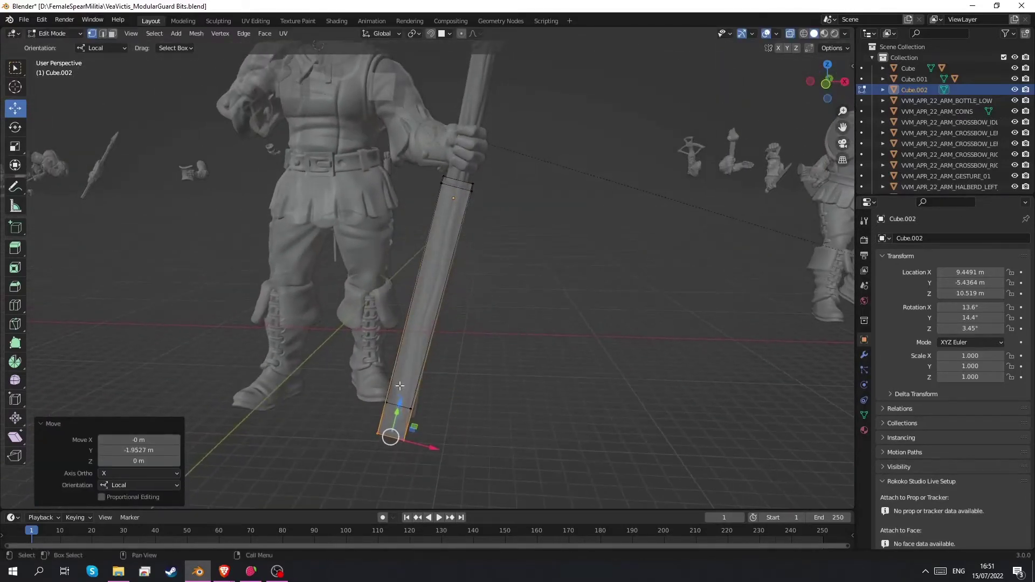
left_click_drag(399, 386, 459, 440)
left_click_drag(363, 389, 412, 424)
Step: Select the block's top vertices and adjust them upward so the top end sits close beneath the spear hand
left_click_drag(430, 151, 511, 224)
middle_click_drag(512, 224, 380, 286)
scroll(406, 204, "up", 2)
scroll(380, 286, "up", 7)
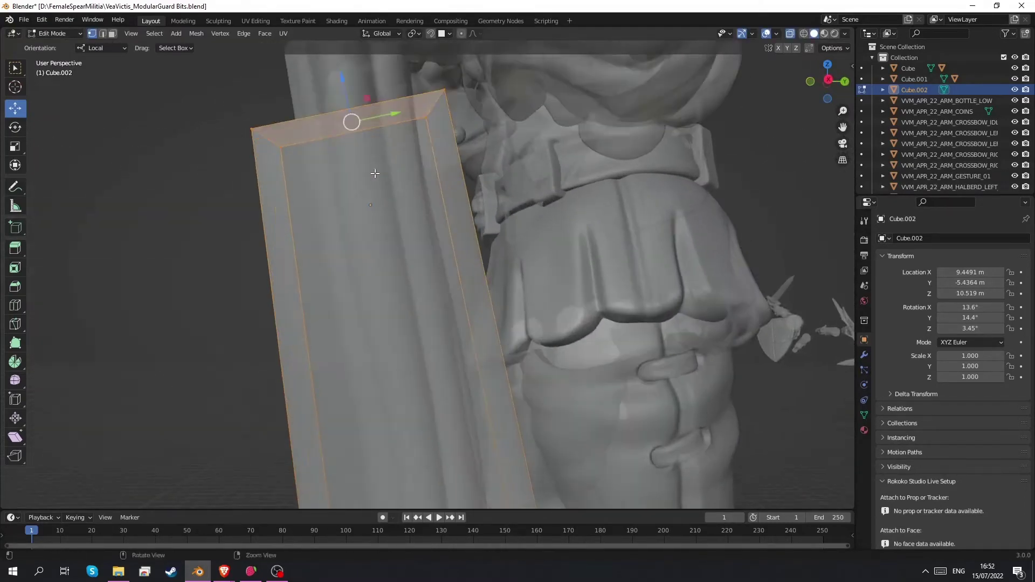
middle_click_drag(407, 167, 391, 161)
middle_click_drag(391, 162, 445, 258, "shift")
left_click_drag(413, 206, 401, 156)
left_click_drag(273, 159, 347, 270)
left_click_drag(312, 176, 305, 141)
left_click(482, 144)
left_click_drag(483, 144, 483, 151)
Step: Extrude the block's top face about 4.1 m upward along the shaft, past the spear hand
middle_click_drag(484, 151, 474, 259)
key("3")
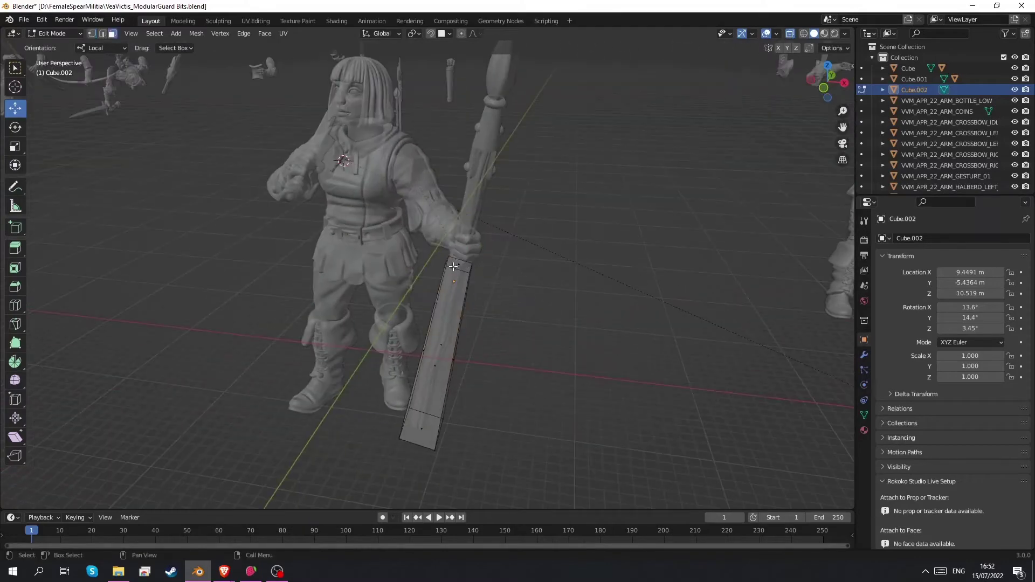
middle_click_drag(334, 267, 254, 220)
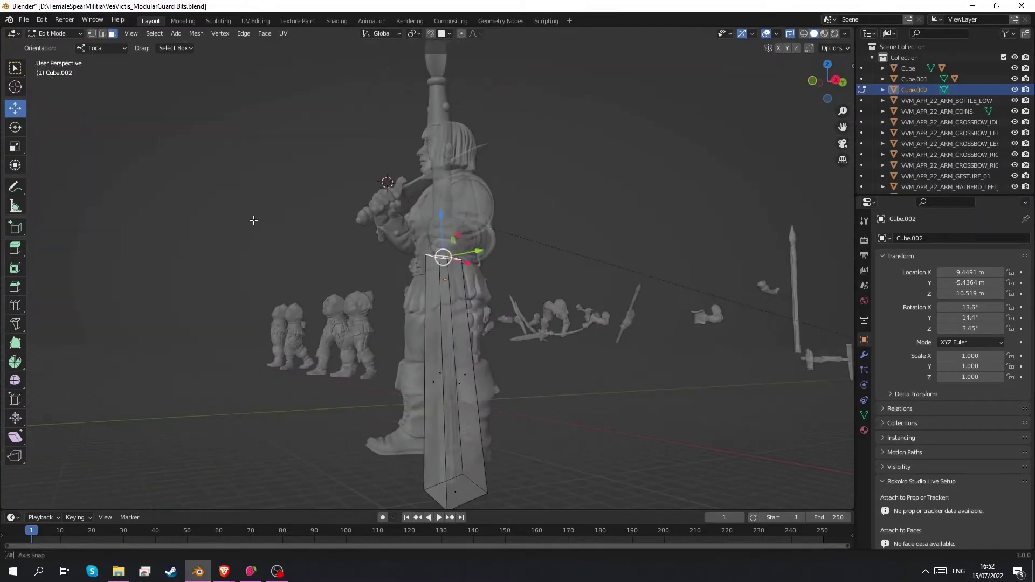
left_click(21, 247)
middle_click_drag(358, 254, 430, 263)
left_click_drag(476, 213, 487, 159)
Step: Move the extruded top face in small local offsets so it encloses the spear shaft just above the hand
middle_click_drag(486, 161, 380, 169)
left_click(15, 109)
key("g")
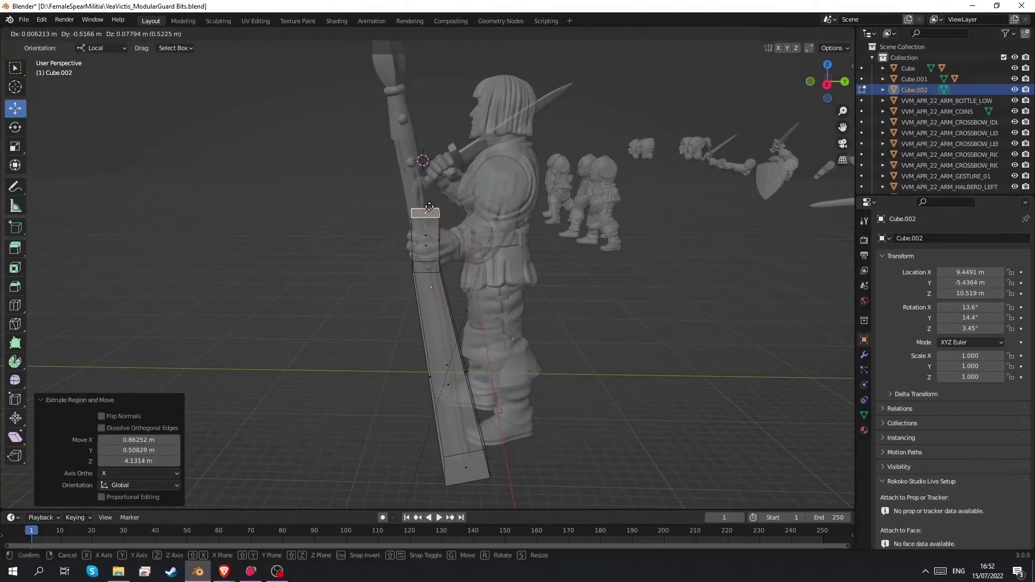
left_click_drag(424, 219, 423, 217)
middle_click_drag(422, 217, 568, 217)
scroll(569, 217, "up", 3)
left_click_drag(508, 172, 507, 173)
left_click(502, 177)
Step: Extrude the top face about 4.6 m along its normal, continuing the block up the spear shaft
middle_click_drag(502, 176, 342, 207)
left_click(17, 253)
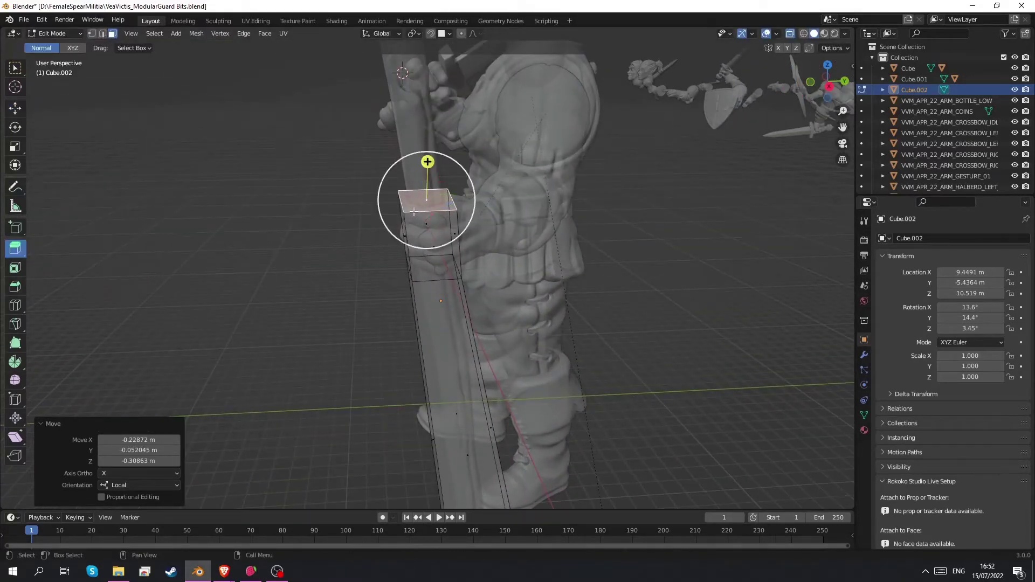
middle_click_drag(426, 165, 433, 225, "shift")
left_click_drag(432, 225, 441, 117)
Step: Turn off X-ray and move the block's top face up beyond the spear tip, aligned over the shaft
scroll(459, 172, "down", 4)
middle_click_drag(477, 217, 625, 213)
left_click(15, 108)
scroll(564, 199, "down", 2)
middle_click_drag(493, 203, 498, 256, "shift")
left_click(793, 34)
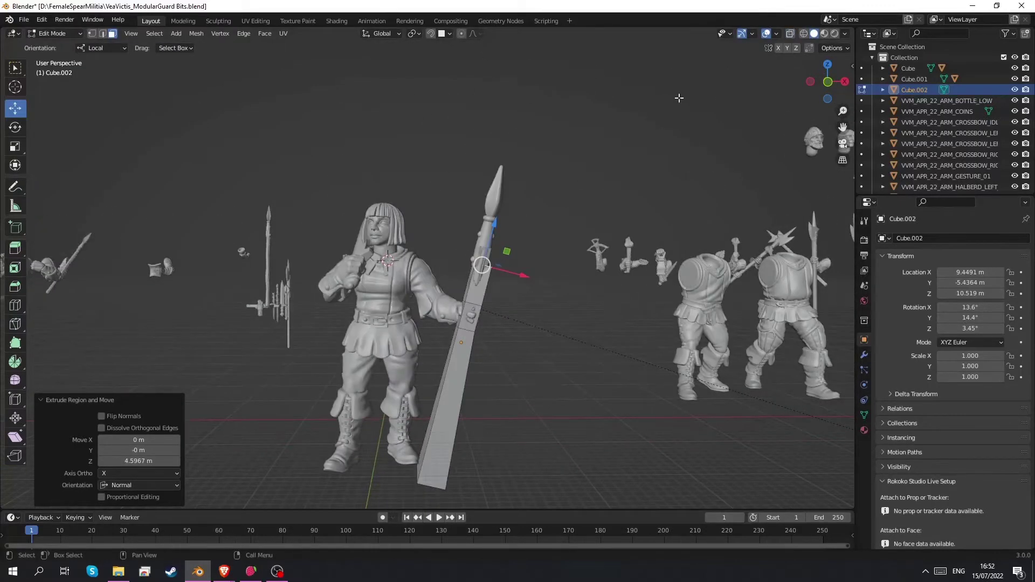
scroll(620, 132, "up", 2)
left_click_drag(465, 304, 490, 189)
middle_click_drag(490, 189, 389, 268)
left_click_drag(457, 286, 415, 290)
middle_click_drag(415, 287, 400, 210)
left_click_drag(380, 142, 378, 135)
Step: Select the block's top vertices and scale them up so the upper end fully encloses the spearhead
middle_click_drag(433, 208, 302, 238)
key("1")
left_click_drag(335, 131, 420, 221)
key("s")
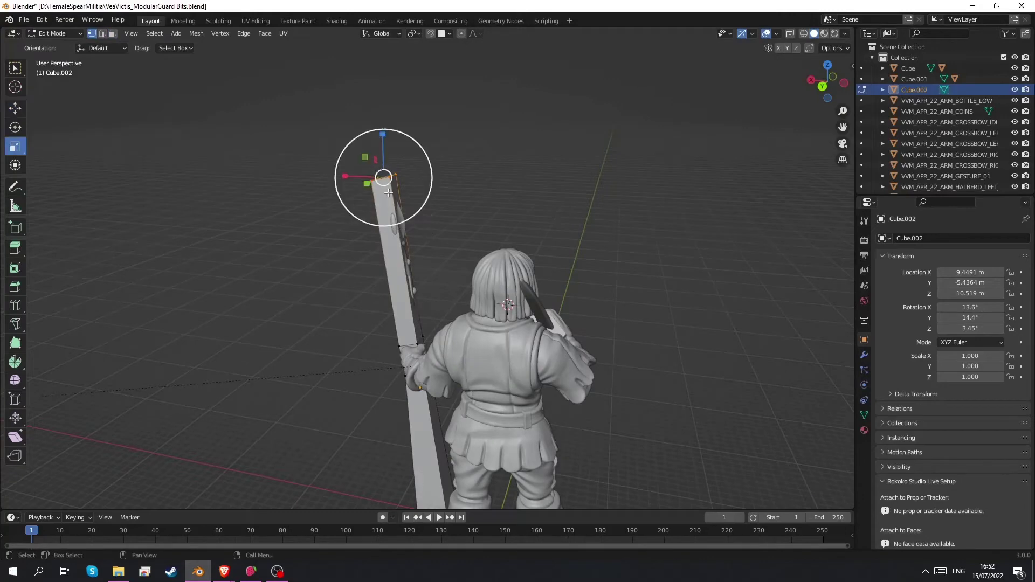
mouse_move(388, 177)
left_mouse_down()
mouse_move(404, 182)
mouse_move(371, 184)
left_mouse_up()
Step: With X-ray on, select the block's faces around the spear hand and delete them, splitting the block into two pieces
key("shift+space")
key("g")
middle_click_drag(399, 219, 538, 225)
left_click_drag(394, 308, 475, 375)
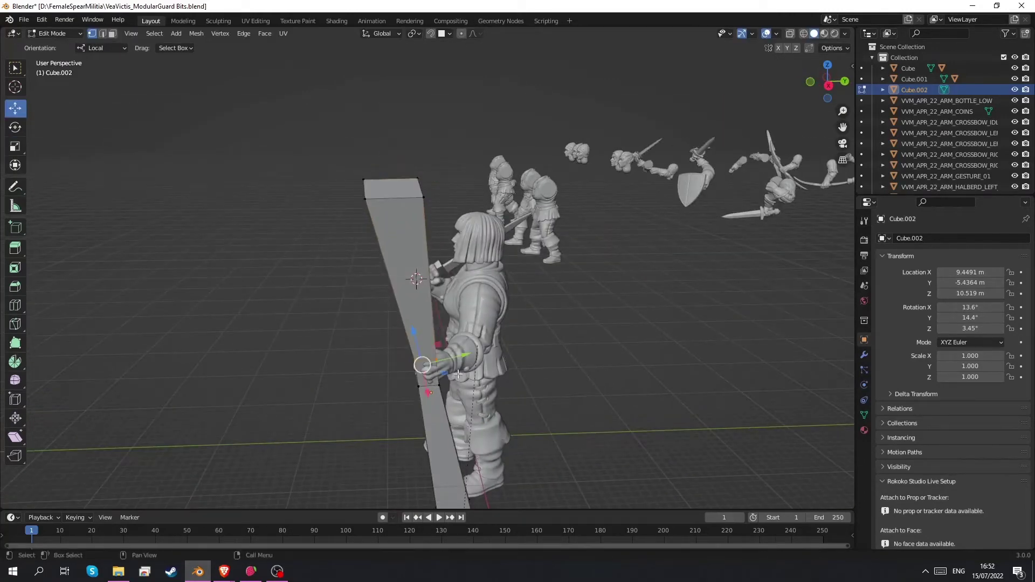
middle_click_drag(475, 375, 625, 325)
scroll(472, 327, "up", 8)
middle_click_drag(480, 418, 507, 323, "shift")
middle_click_drag(415, 302, 472, 282)
key("3")
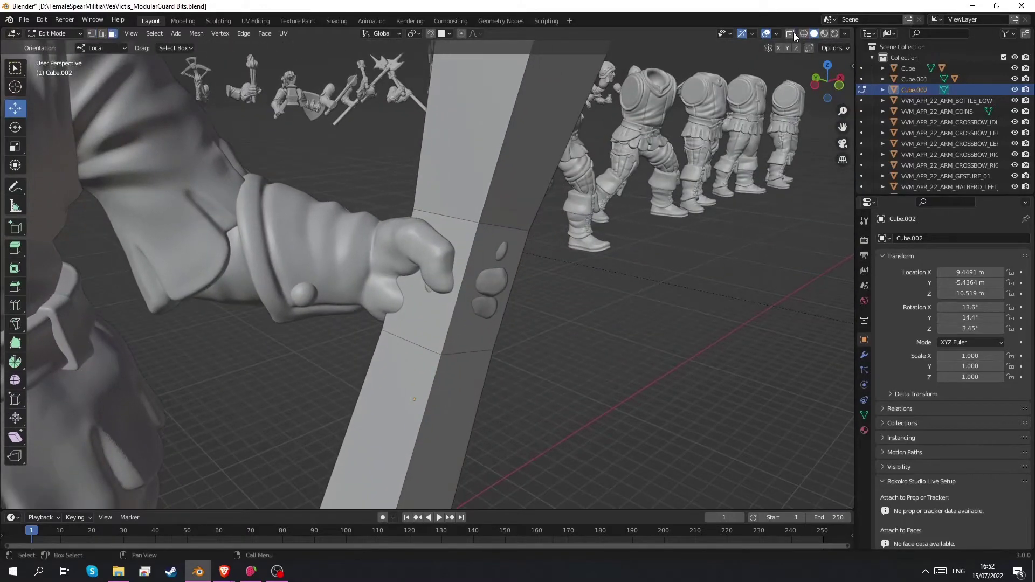
left_click(793, 32)
left_click_drag(383, 265, 519, 311)
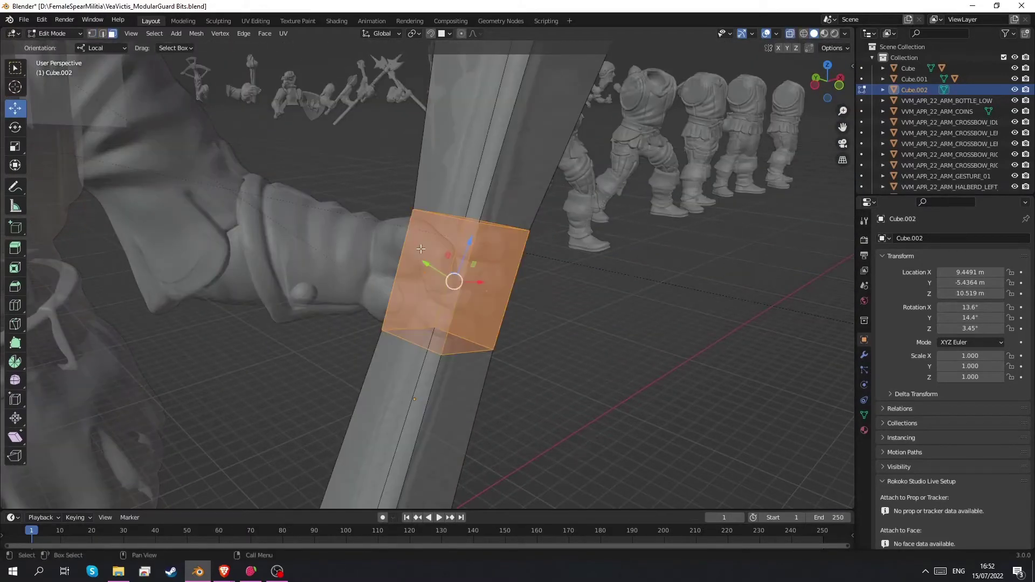
key("alt+z")
key("x")
left_click(478, 295)
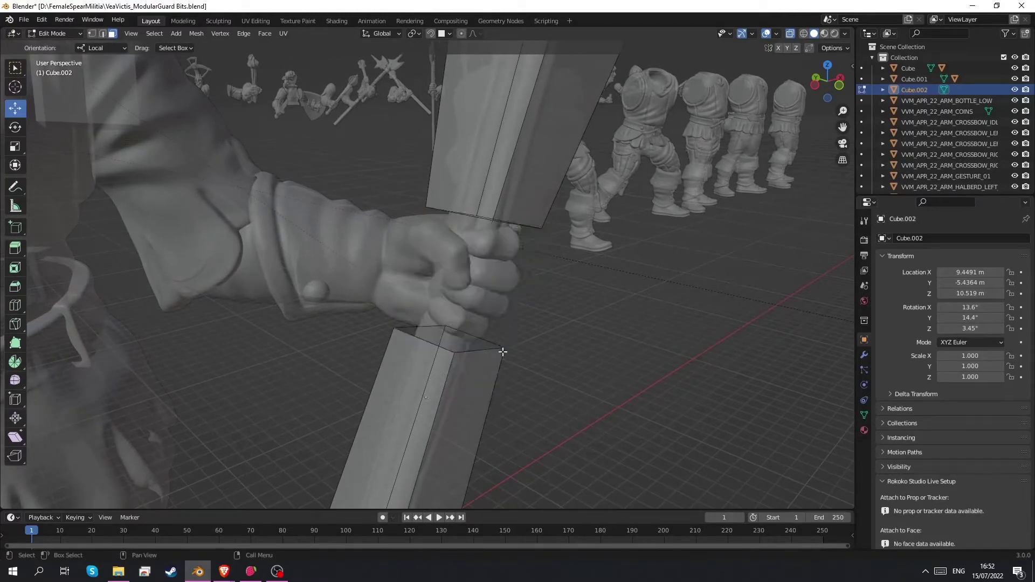
Step: Select the open edge loop just below the spear hand and fill it with a face
middle_click_drag(500, 352, 499, 333, "shift")
key("2")
left_click_drag(359, 275, 565, 373)
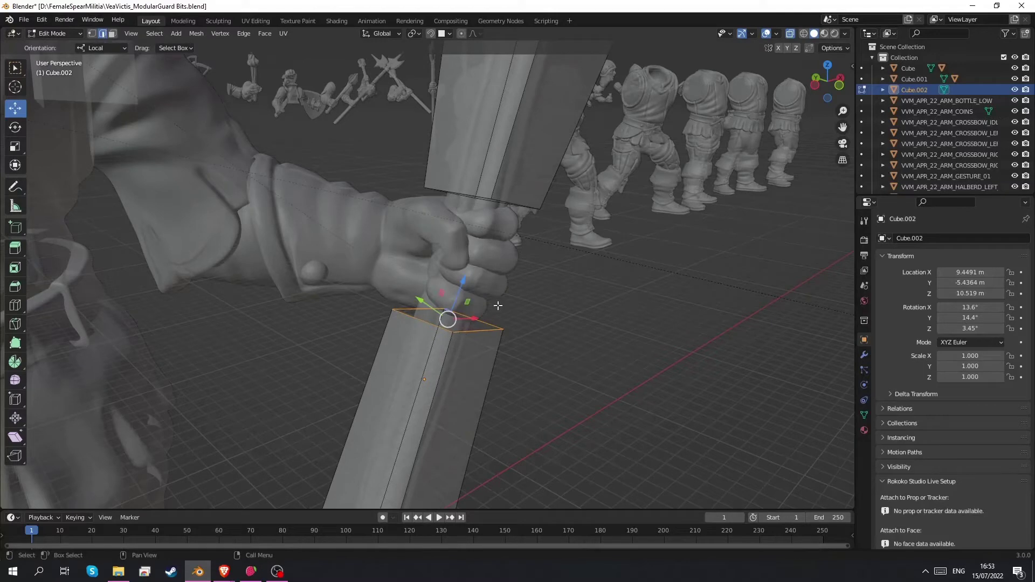
right_click(449, 323)
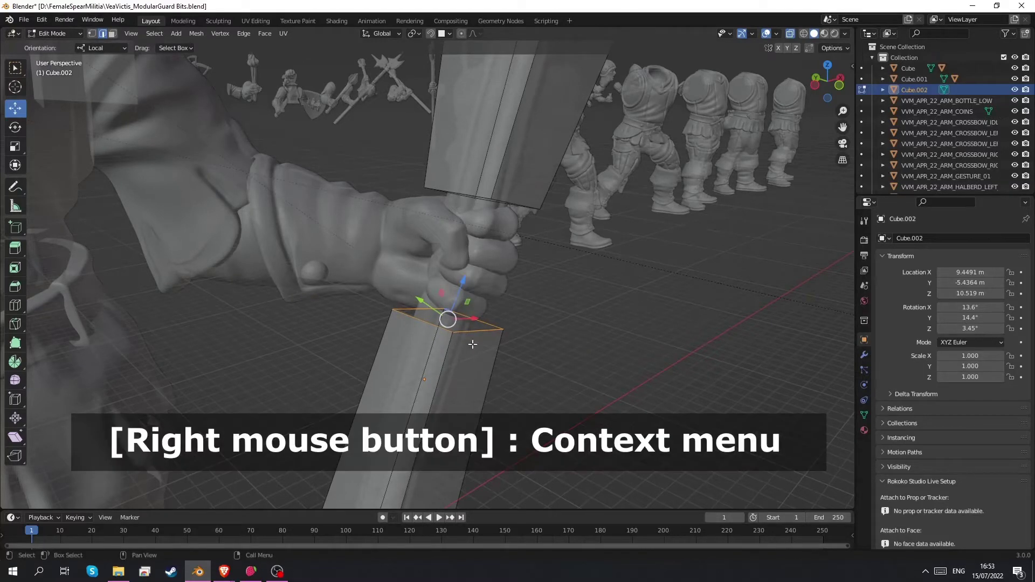
left_click(429, 293)
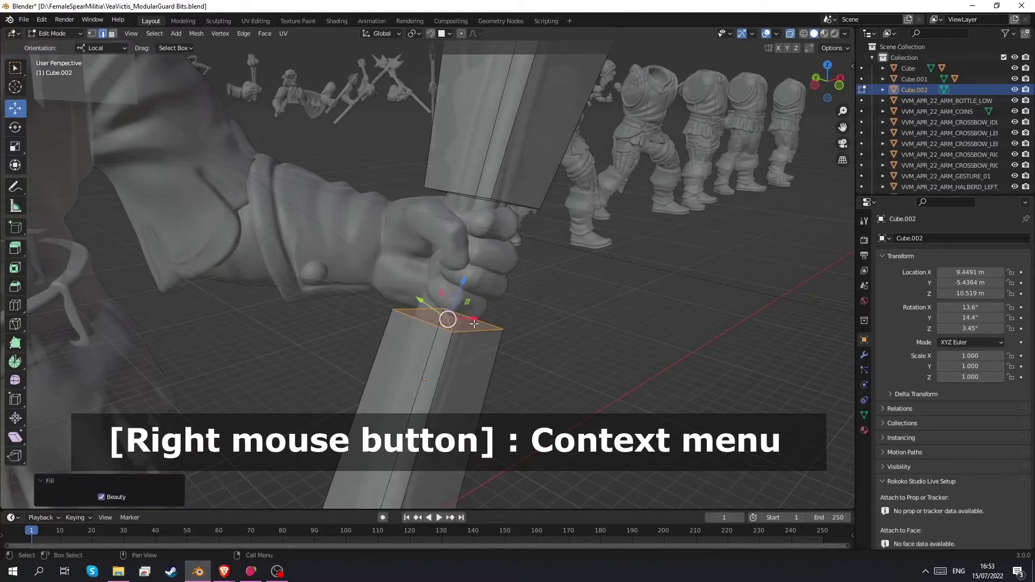
Step: Fill the open edge loop of the upper block piece just above the spear hand
middle_click_drag(449, 322, 486, 322)
left_click_drag(398, 149, 604, 256)
right_click(486, 183)
left_click(464, 184)
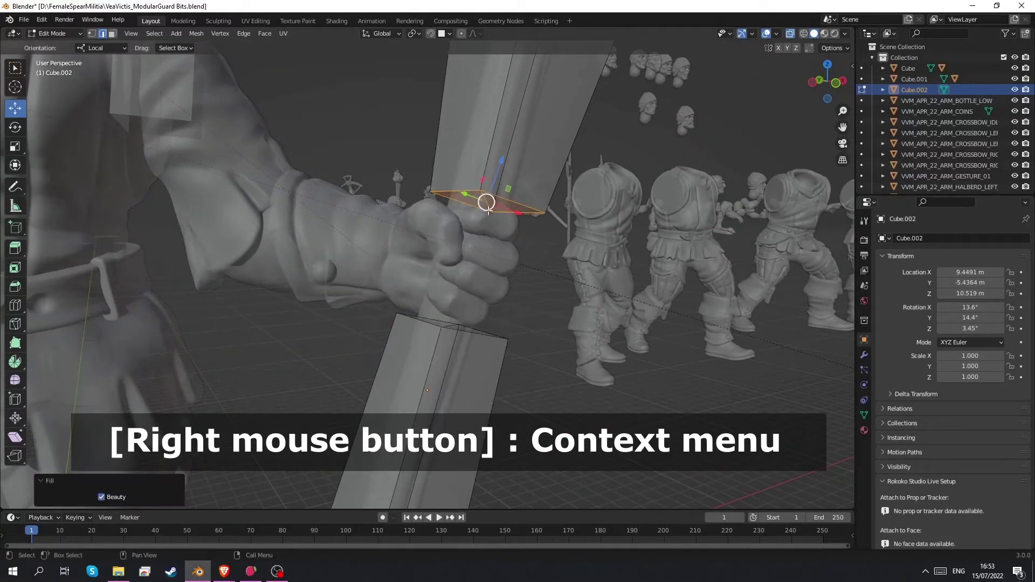
Step: Select the inner corner vertices at the upper block's lower end and adjust them along local Z close to the fist
middle_click_drag(464, 183, 428, 209)
left_click_drag(427, 209, 468, 251)
middle_click_drag(468, 251, 488, 267)
scroll(483, 243, "up", 3)
middle_click_drag(481, 229, 470, 183)
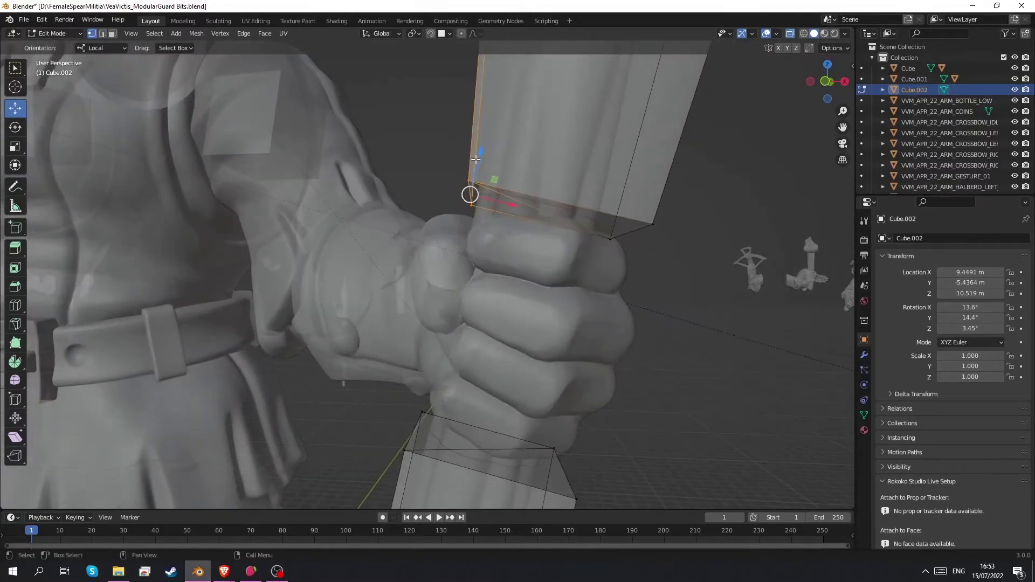
left_click_drag(480, 153, 474, 178)
middle_click_drag(481, 186, 597, 193)
left_click_drag(494, 197, 495, 188)
Step: Return to Object Mode and turn off X-ray
middle_click_drag(495, 187, 534, 302)
scroll(291, 204, "down", 2)
scroll(395, 340, "down", 6)
key("Tab")
left_click(791, 34)
middle_click_drag(550, 226, 515, 221, "alt")
scroll(516, 221, "up", 1)
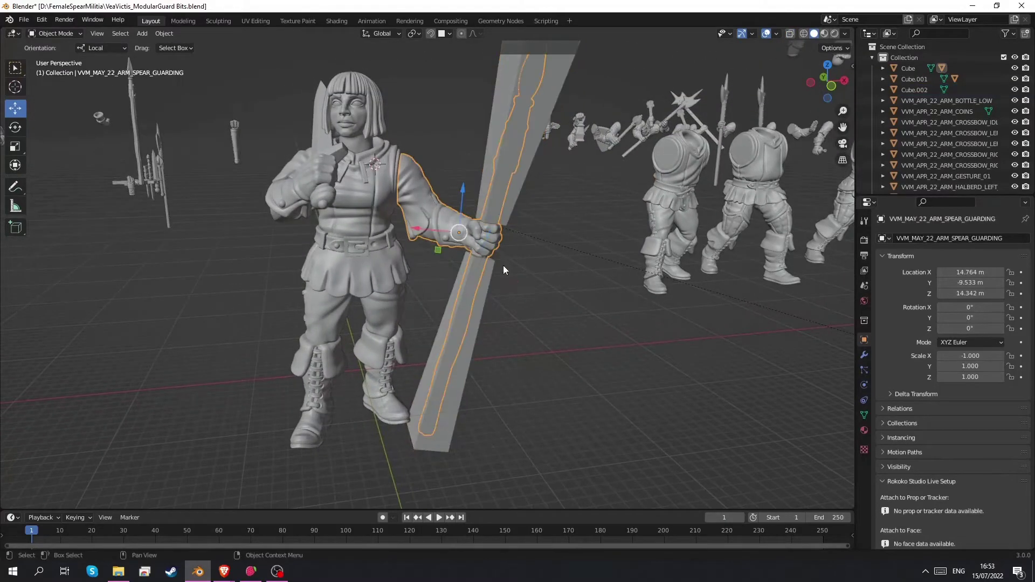
Step: Add a Boolean modifier set to Difference to VVM_MAY_22_ARM_SPEAR_GUARDING, with Cube.002 as its object
left_click(415, 199)
scroll(506, 274, "up", 1)
middle_click_drag(433, 161, 461, 207)
scroll(517, 227, "down", 2)
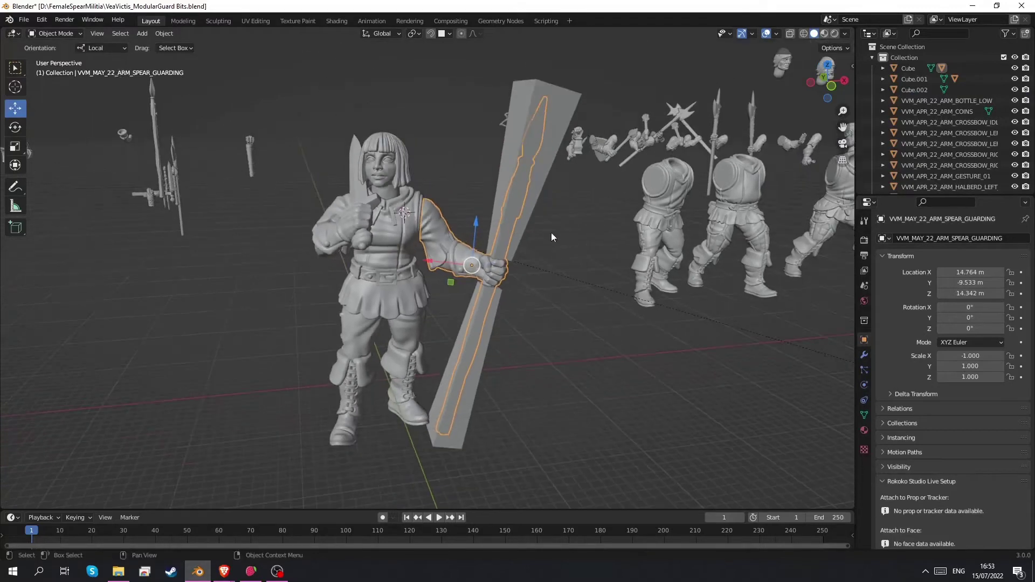
left_click(865, 355)
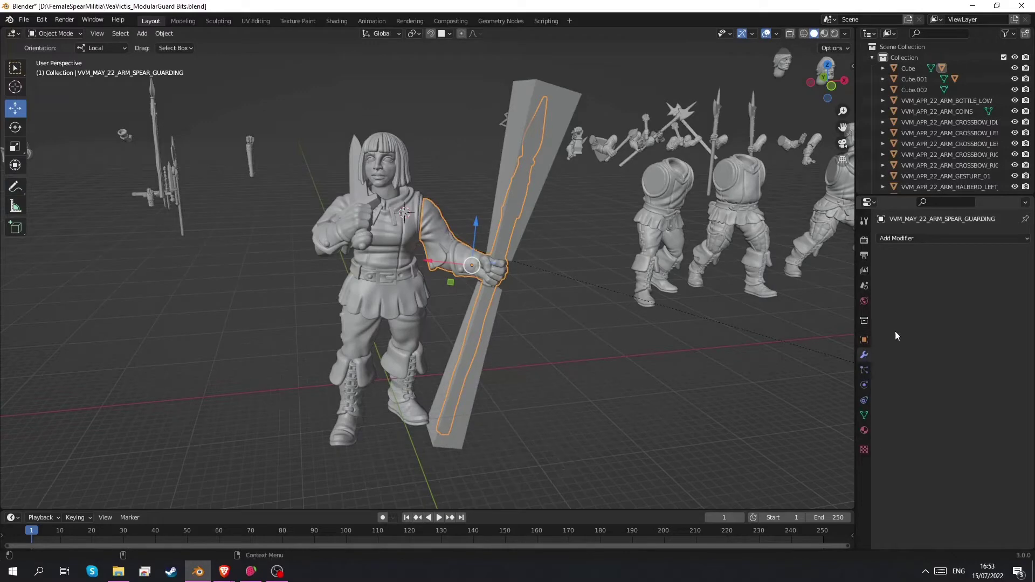
left_click(904, 238)
left_click(842, 288)
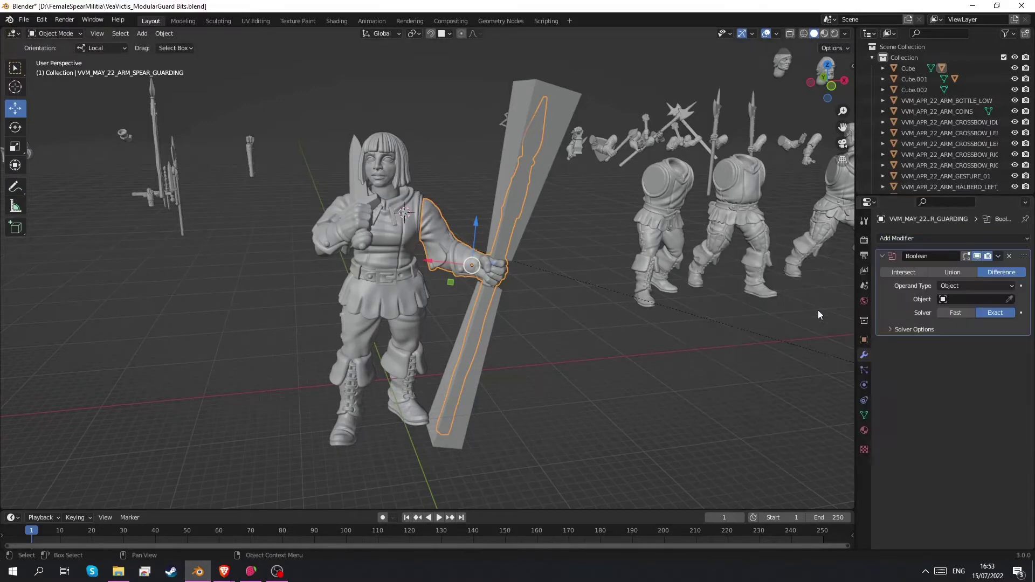
middle_click_drag(608, 240, 607, 300)
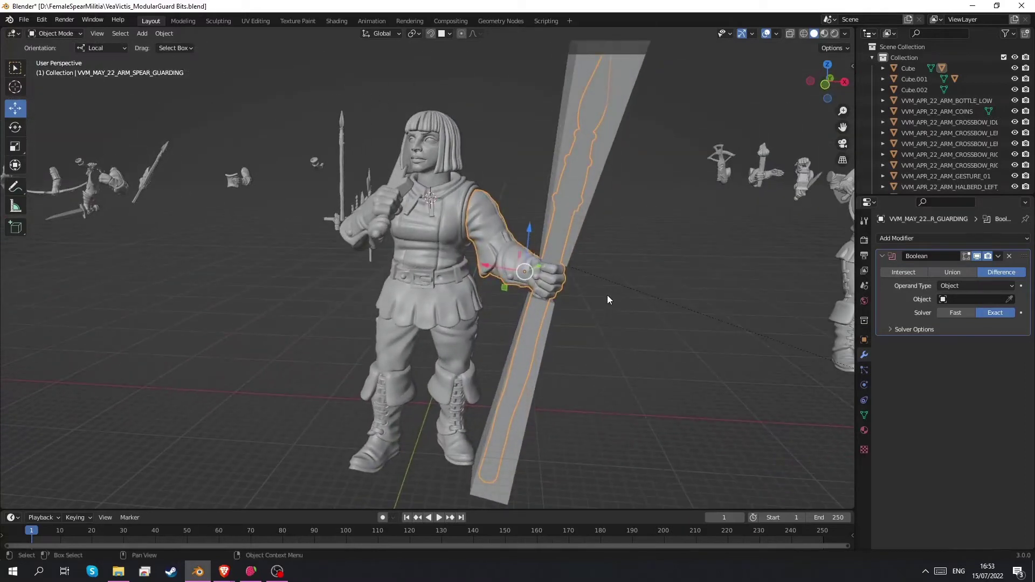
left_click(1009, 299)
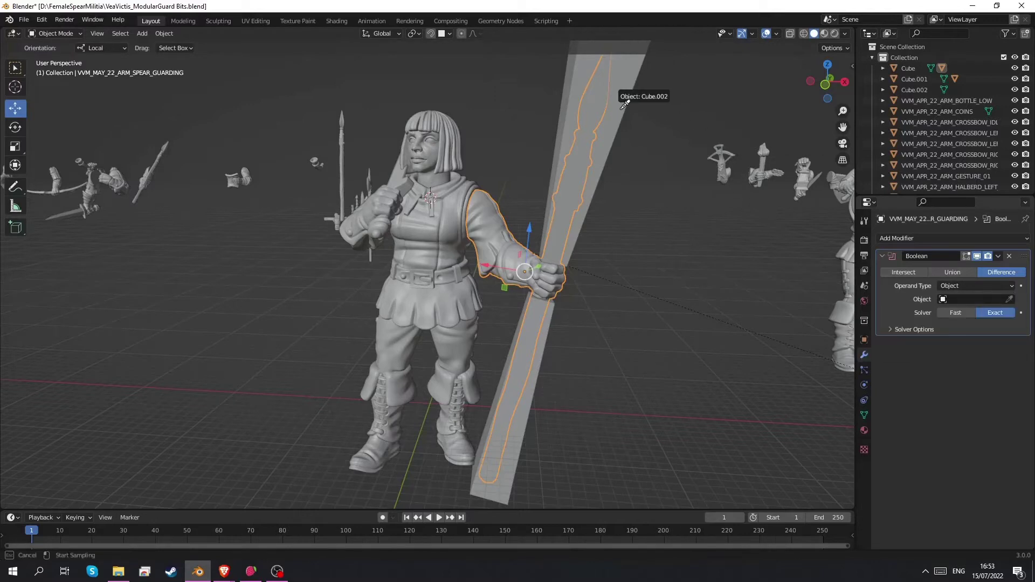
left_click(653, 291)
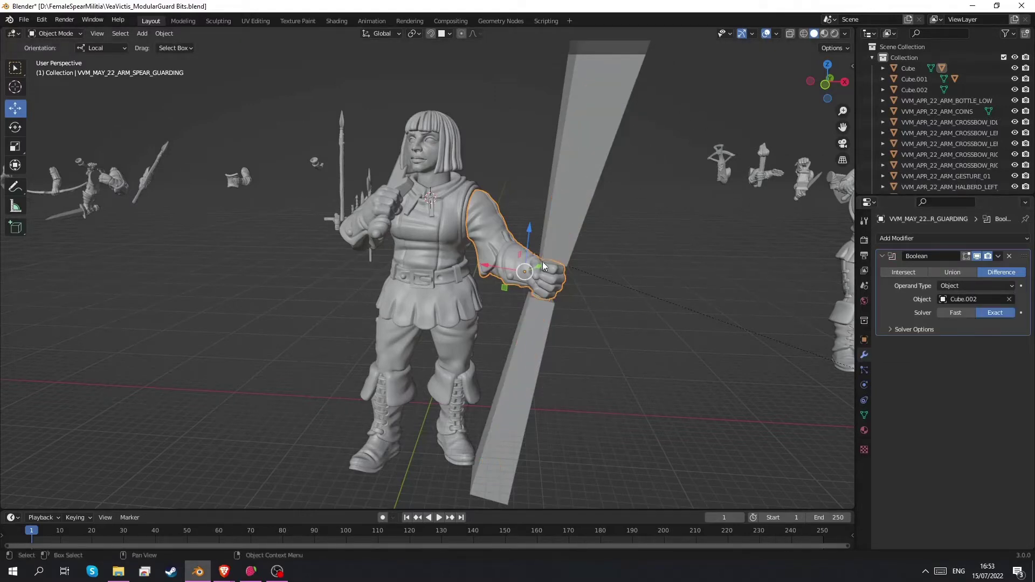
Step: Try moving the spear arm away from the block to test the Boolean, and undo the move
middle_click_drag(515, 459, 558, 272)
key("g")
key("x")
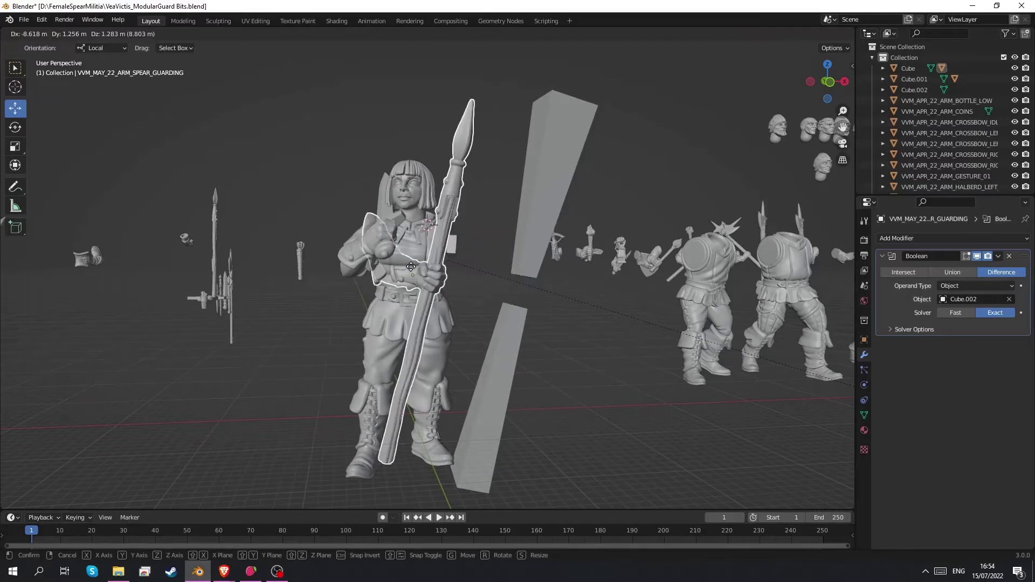
left_click(473, 309)
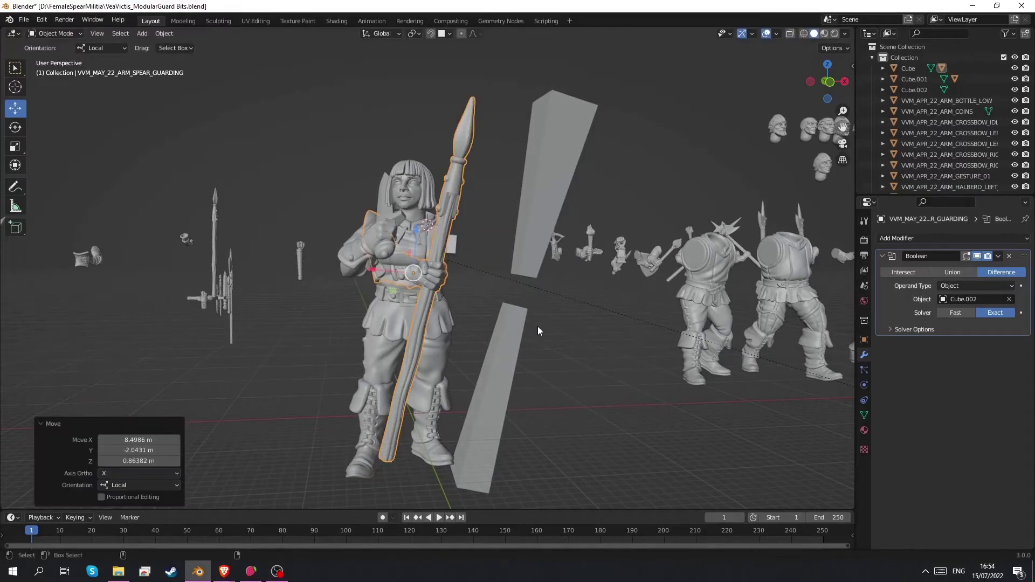
key("ctrl+z")
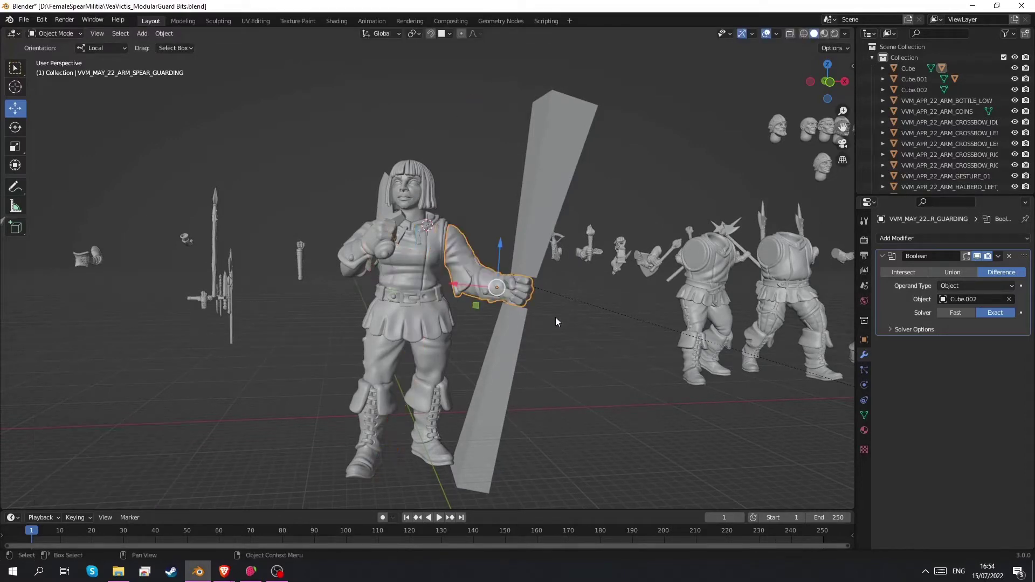
Step: Apply the Boolean modifier to the spear arm and move the arm aside to check the cut
left_click(998, 256)
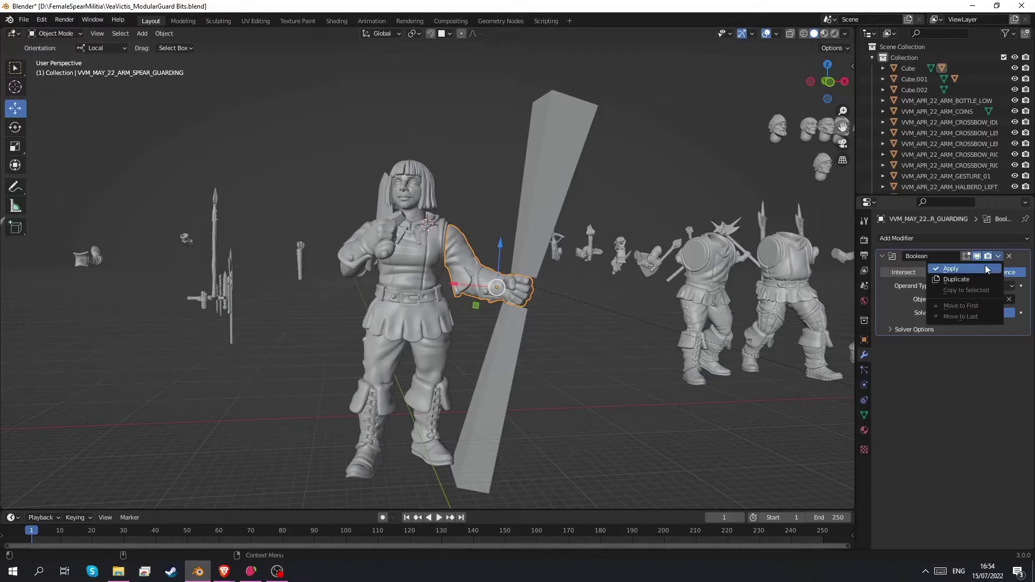
left_click(997, 258)
left_click(998, 258)
key("Return")
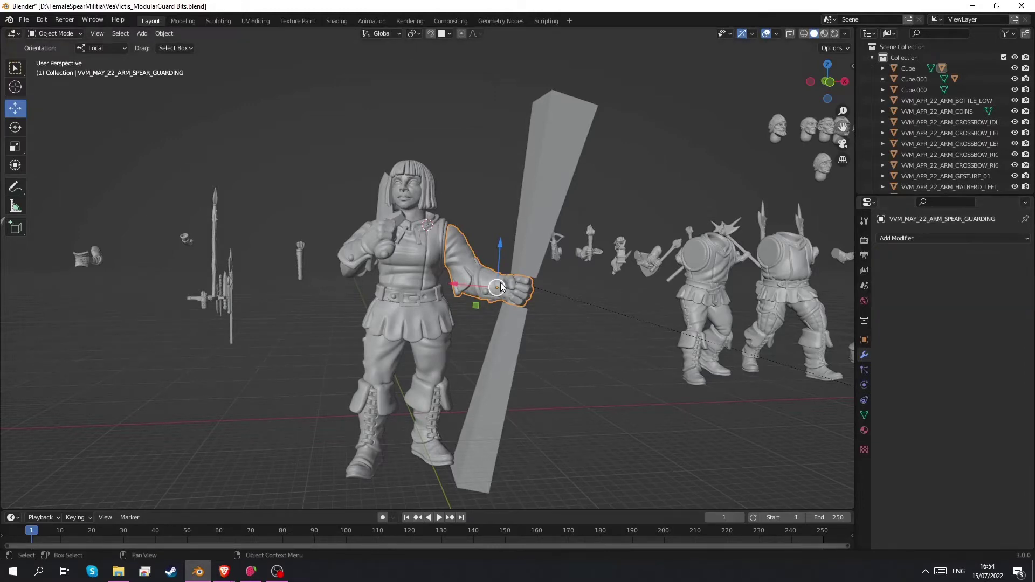
key("g")
left_click(505, 283)
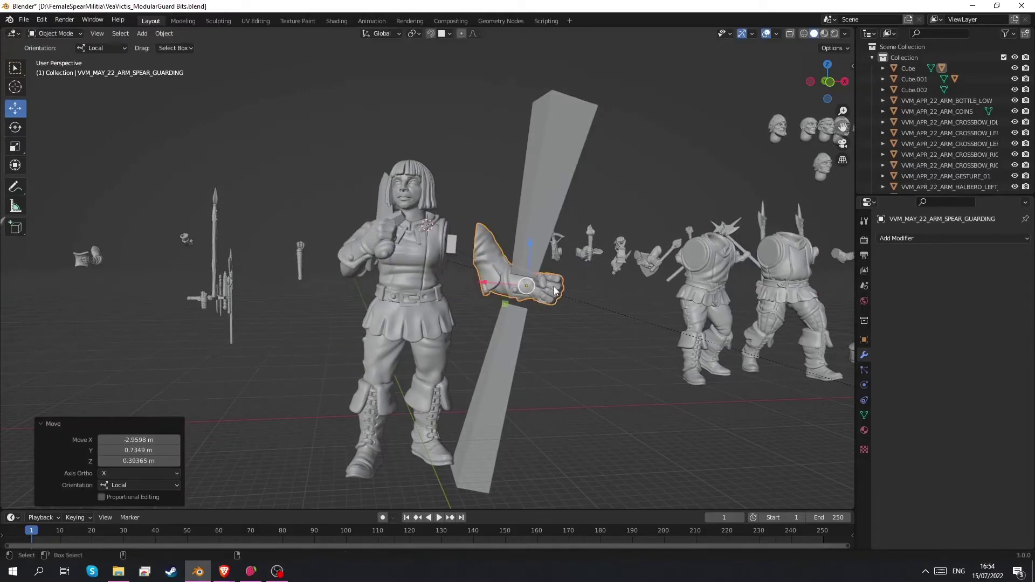
Step: Delete the two-piece cutting block Cube.002 from the scene
left_click(538, 310)
key("x")
left_click(538, 312)
middle_click_drag(503, 299, 424, 313)
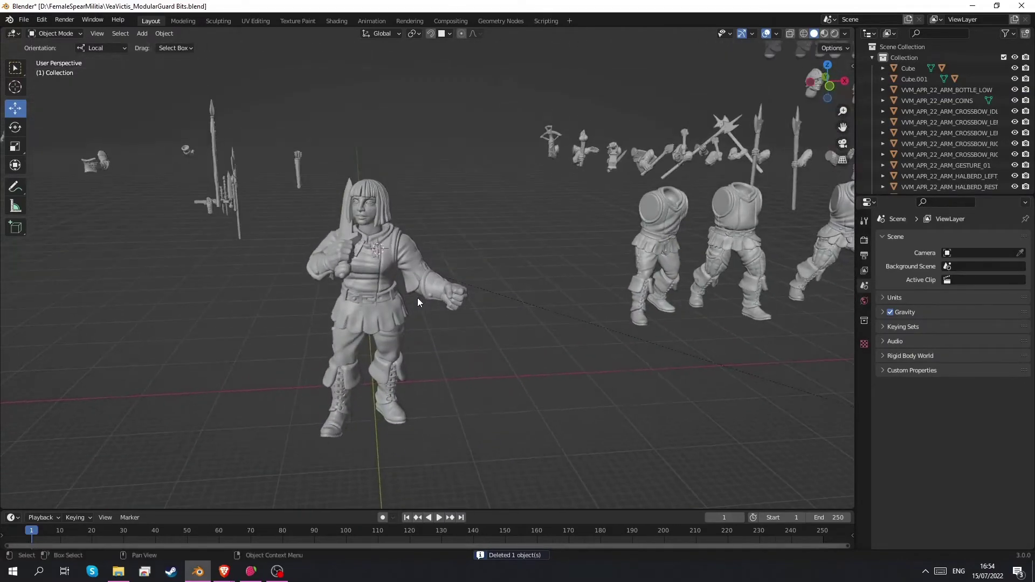
Step: Import banner1.stl and banner2.stl together from the D:\STL\Goonmaster\Banners folder
left_click(23, 22)
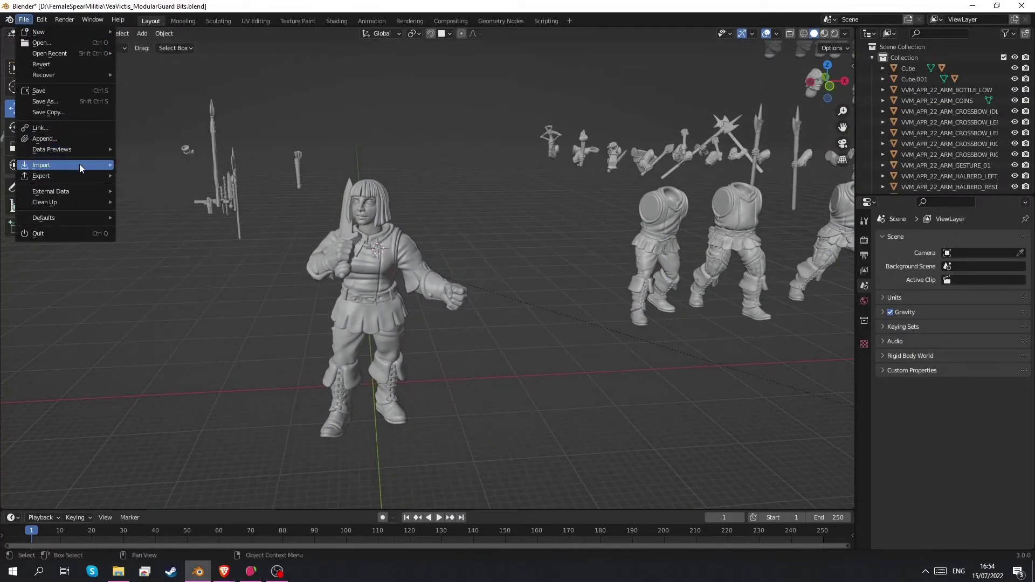
mouse_move(83, 160)
left_click(165, 249)
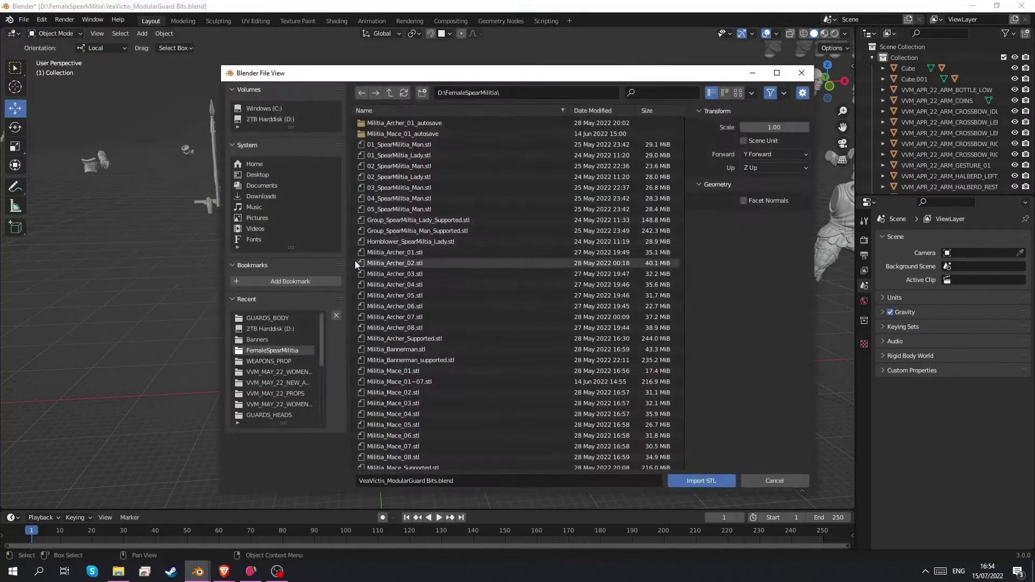
left_click(389, 93)
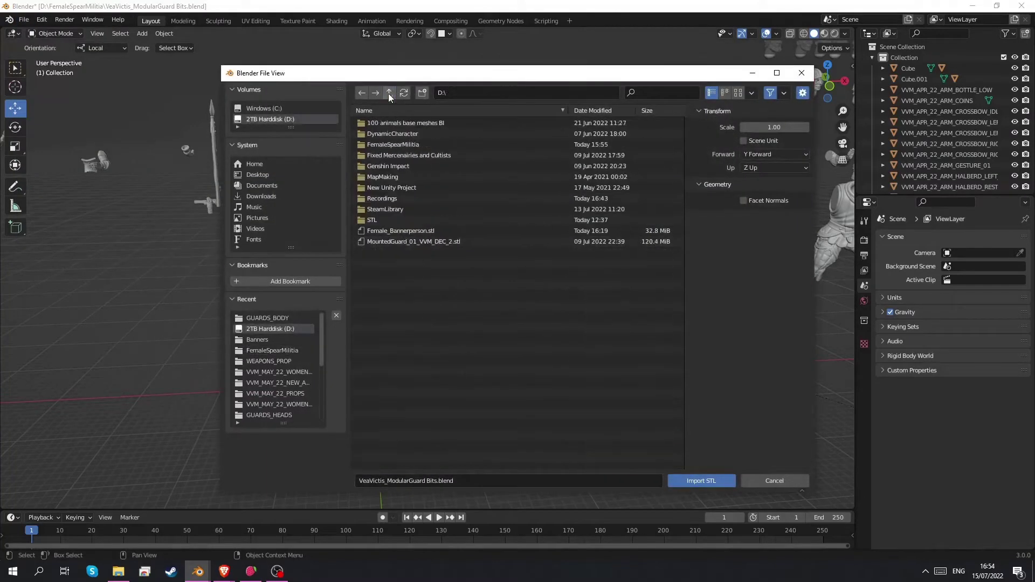
left_click(380, 220)
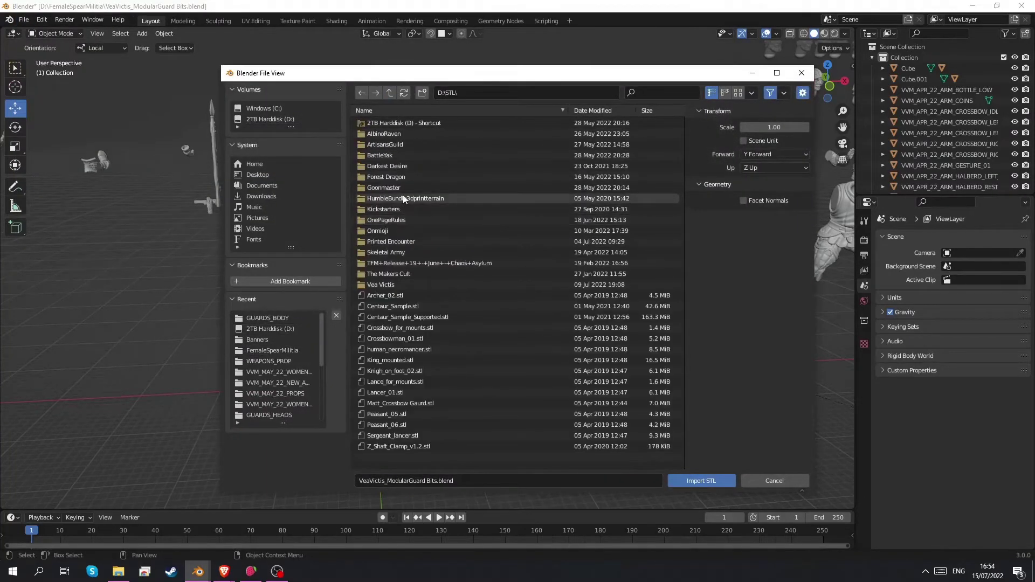
left_click(373, 188)
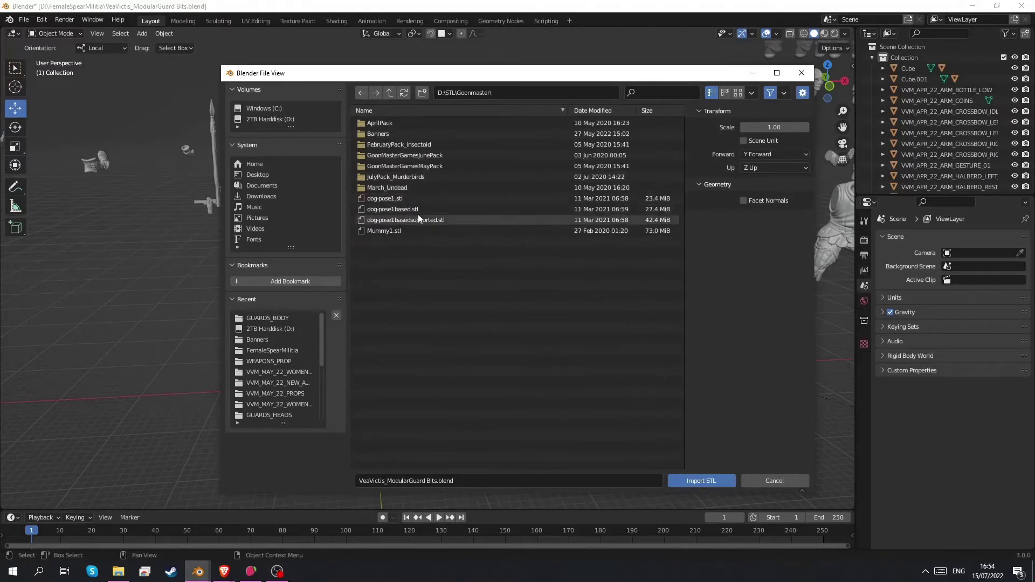
left_click(384, 130)
left_click(392, 123)
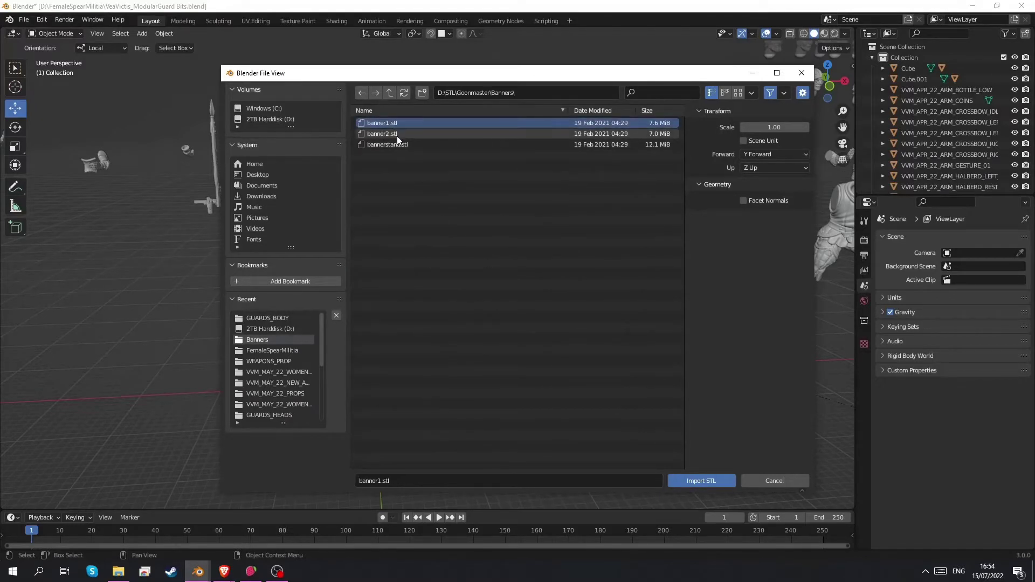
left_click(396, 135, "shift")
left_click(687, 481)
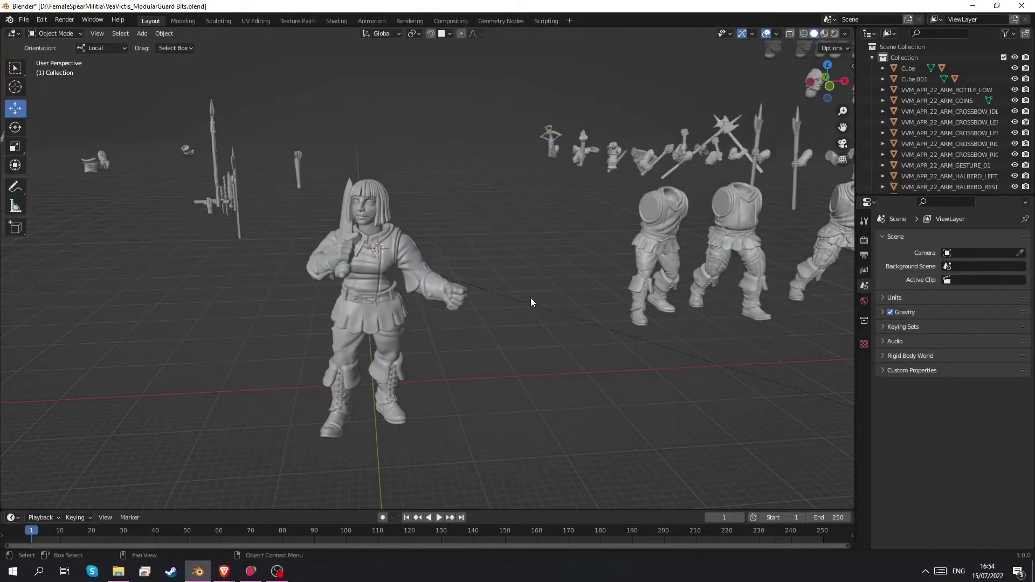
scroll(552, 299, "down", 2)
middle_click_drag(536, 310, 462, 351)
scroll(461, 351, "down", 2)
key("KP_1")
key("r")
key("r")
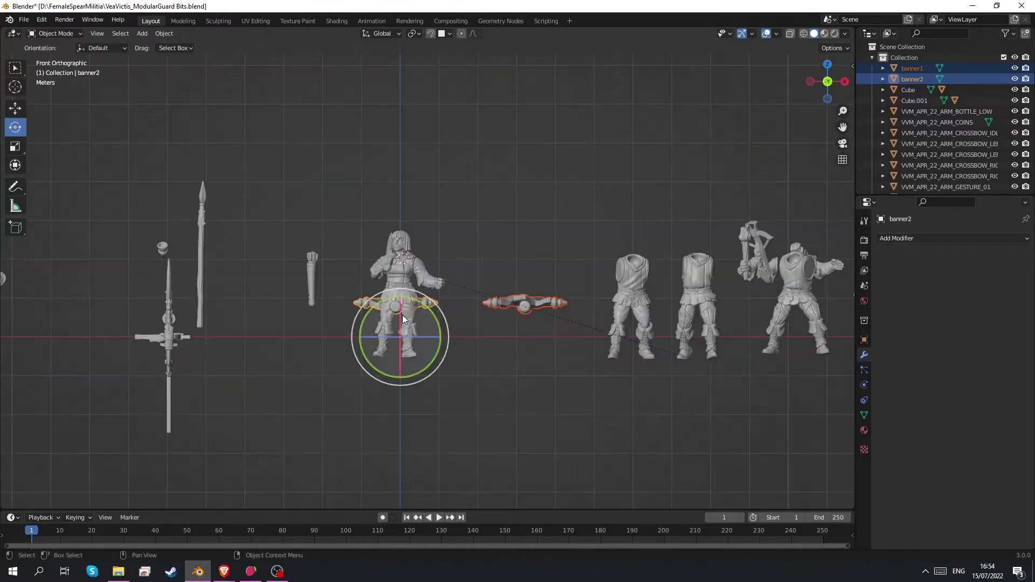
left_click_drag(399, 376, 399, 376)
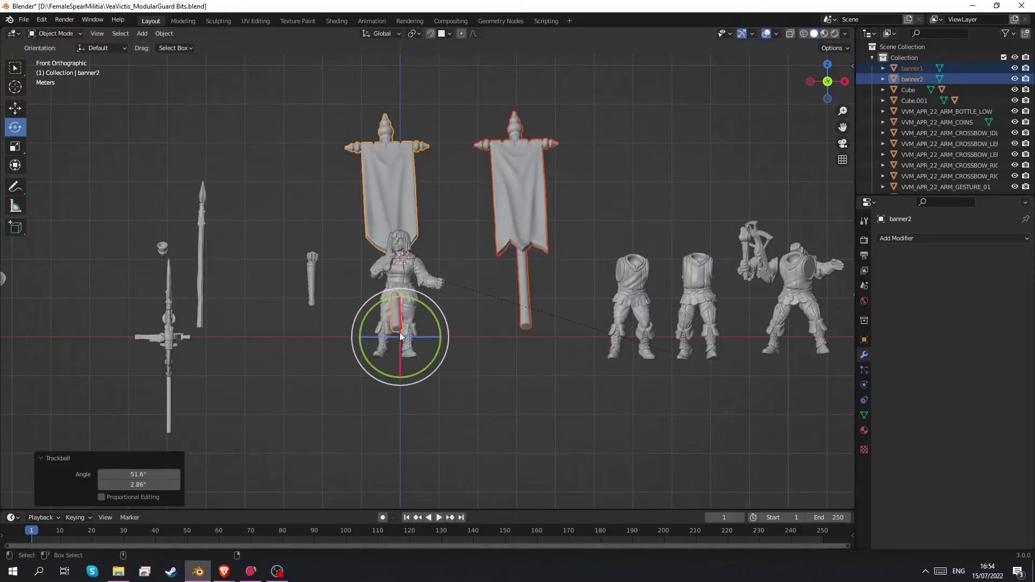
key("ctrl+z")
Step: Rotate both imported banners 90° about the global X axis so they stand upright
left_click_drag(399, 328, 489, 341, "ctrl")
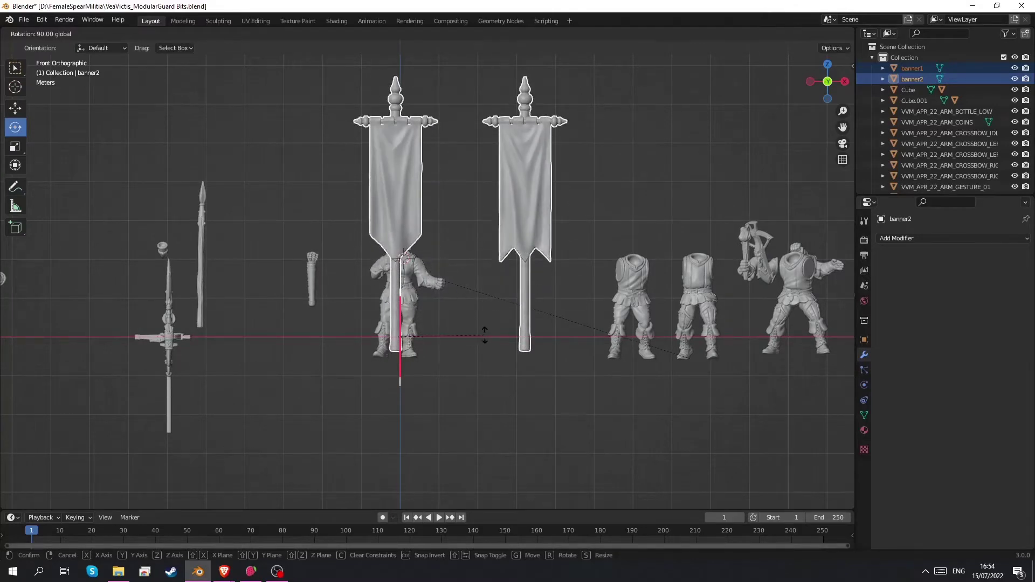
left_click(484, 335)
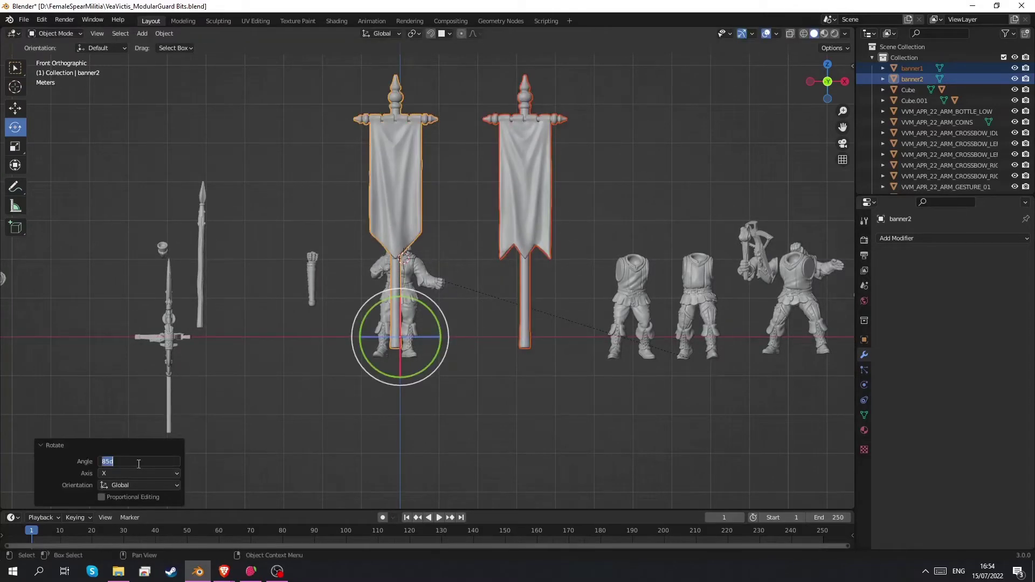
key("Return")
Step: Delete banner1, the banner with the forked cloth end, keeping only banner2
middle_click_drag(309, 338, 312, 351, "shift")
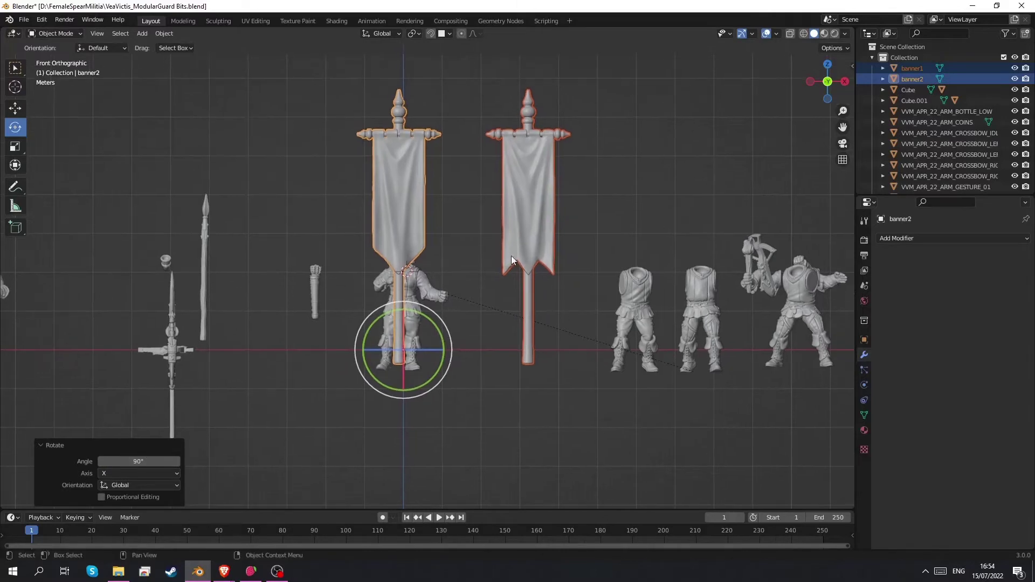
left_click(534, 210)
left_click(403, 202)
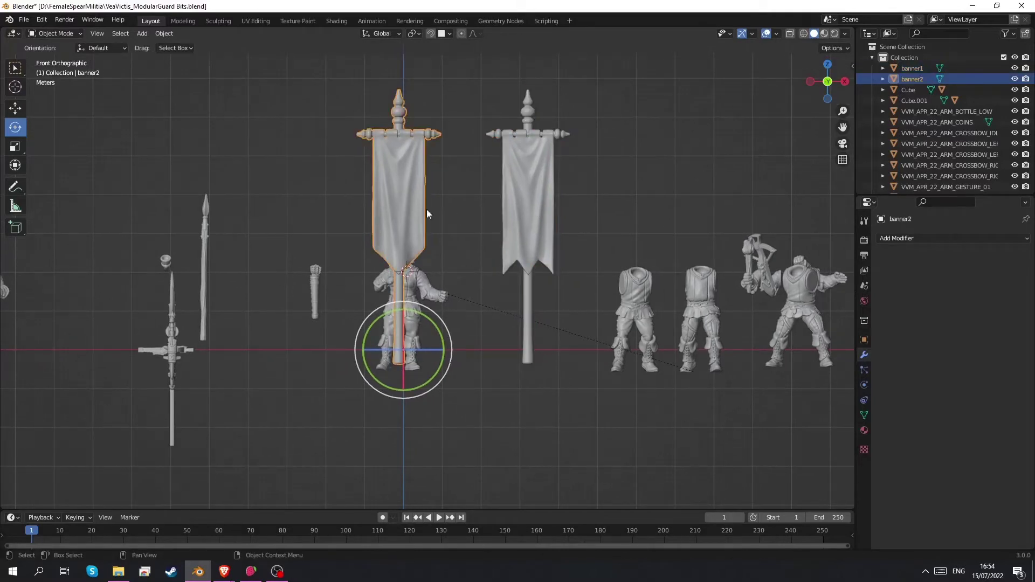
left_click(534, 208)
key("Delete")
Step: Move banner2 up and sideways toward the guard's outstretched hand
left_click(384, 215)
key("shift+space")
key("g")
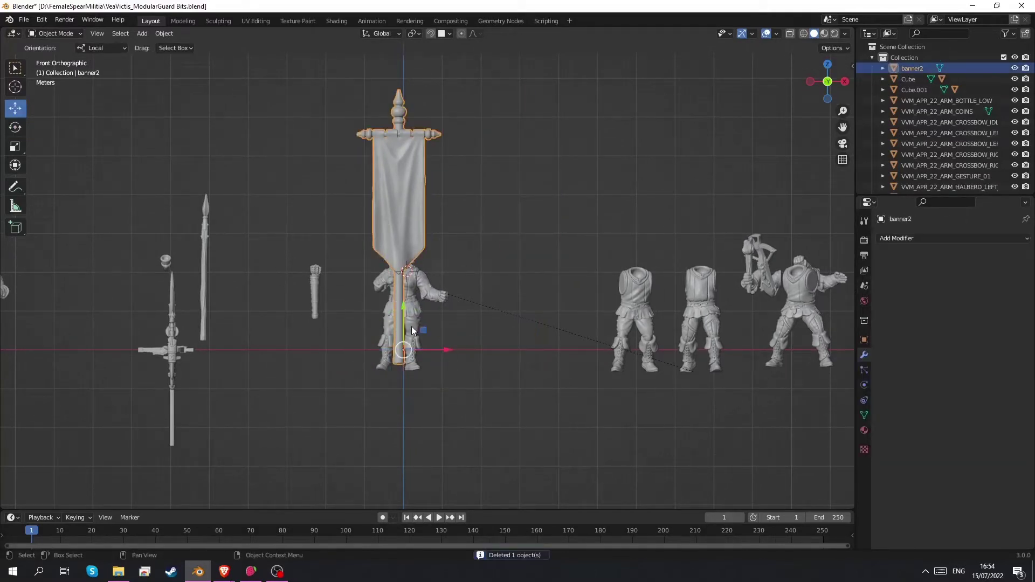
left_click_drag(410, 330, 473, 293)
Step: Scale banner2 down to suit the guard and line its pole up with her outstretched hand
key("shift+space")
key("s")
key("w")
key("e")
key("ctrl+z")
key("r")
Step: Enter Edit Mode on banner2, turn on X-ray and box-select the vertices of the lower pole
middle_click_drag(510, 312, 448, 351)
scroll(510, 326, "up", 1)
scroll(492, 286, "up", 1)
key("Tab")
scroll(488, 350, "up", 2)
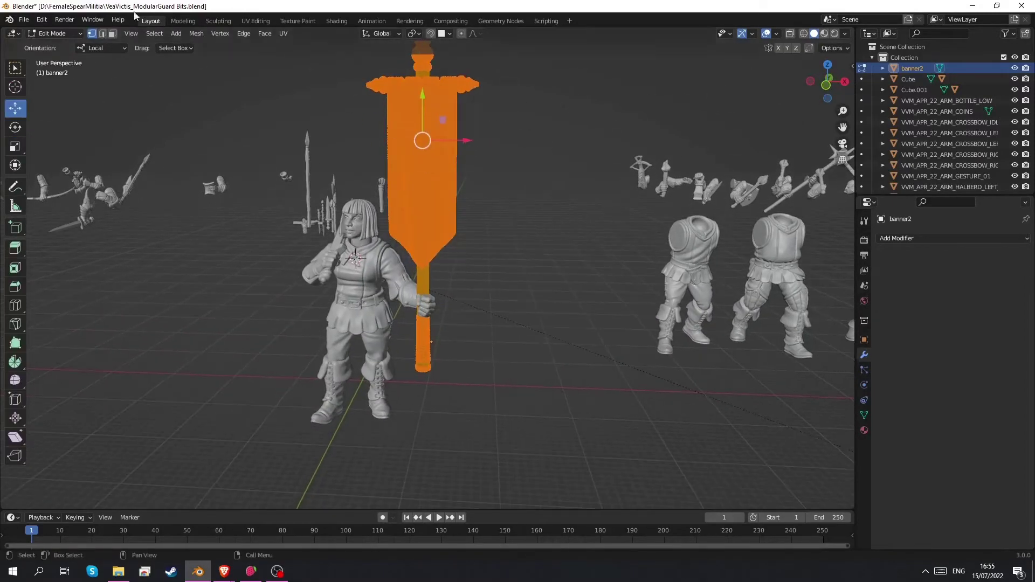
left_click(43, 34)
left_click(53, 45)
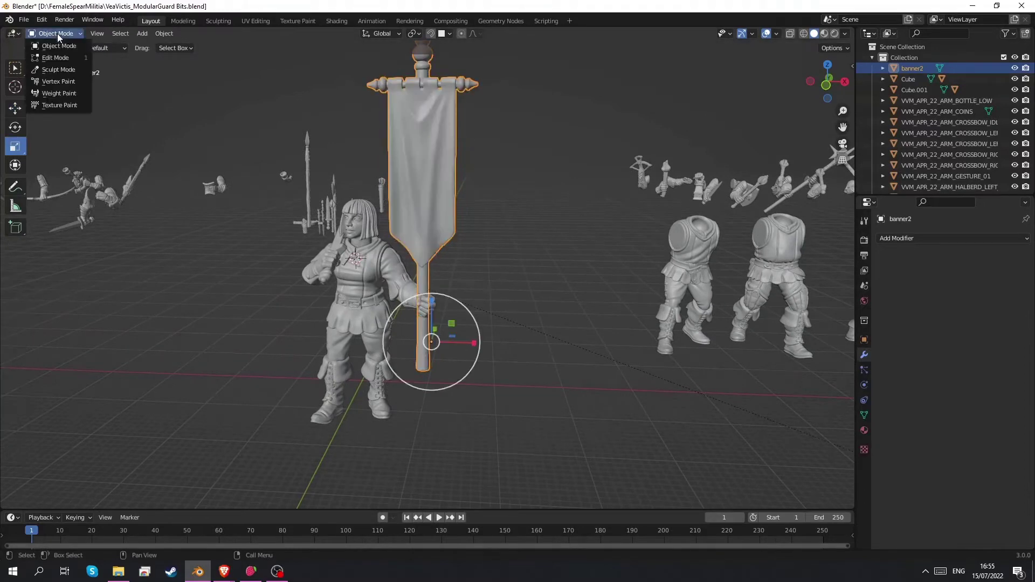
left_click(57, 58)
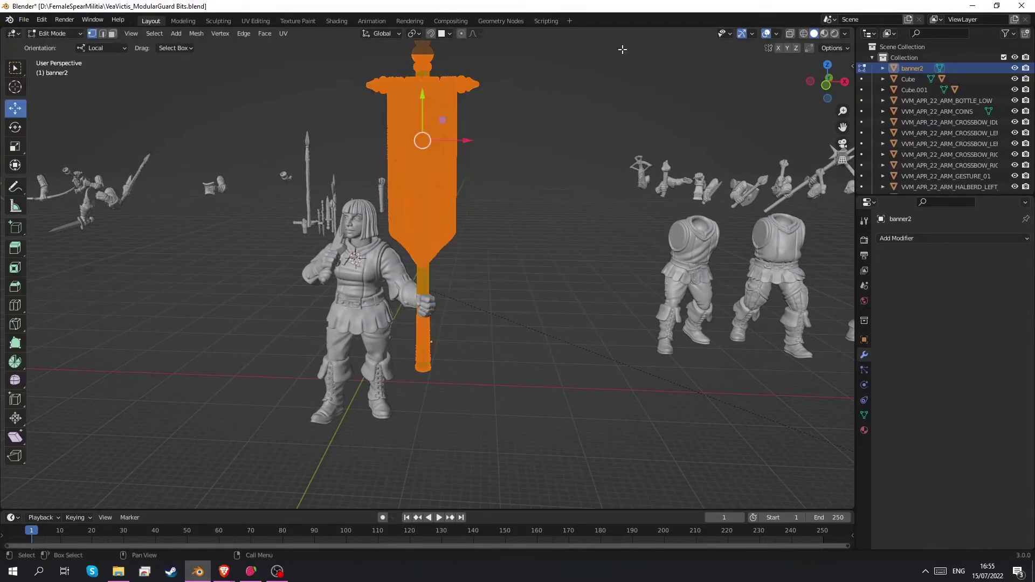
scroll(526, 224, "up", 3)
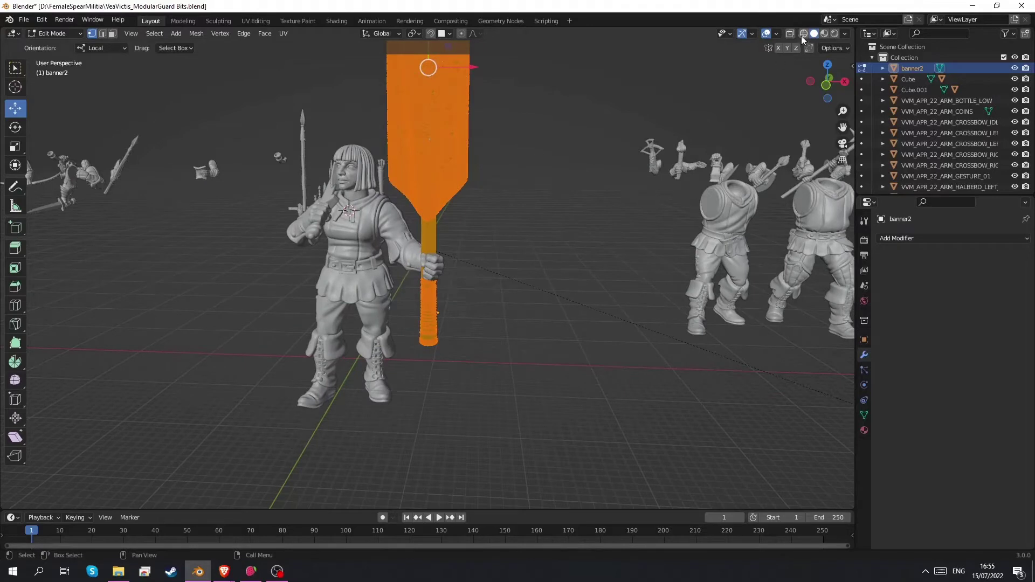
left_click(790, 33)
scroll(354, 269, "up", 2)
left_click_drag(353, 270, 501, 412)
Step: Lengthen the banner pole downward by moving its lower vertices -21.228 m along the local Y axis
middle_click_drag(426, 325, 446, 304, "shift")
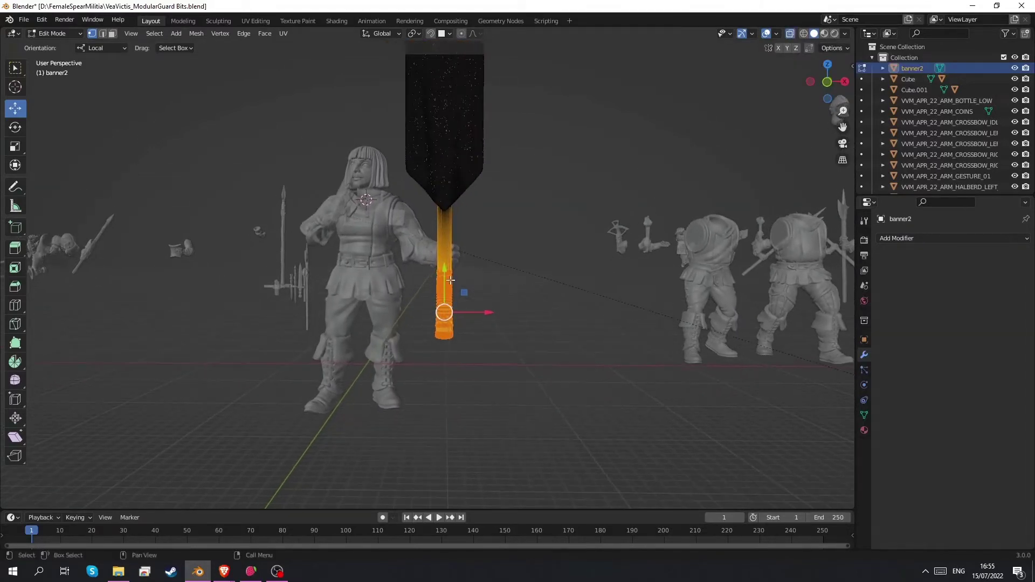
middle_click_drag(447, 252, 356, 200, "shift")
key("g")
key("y")
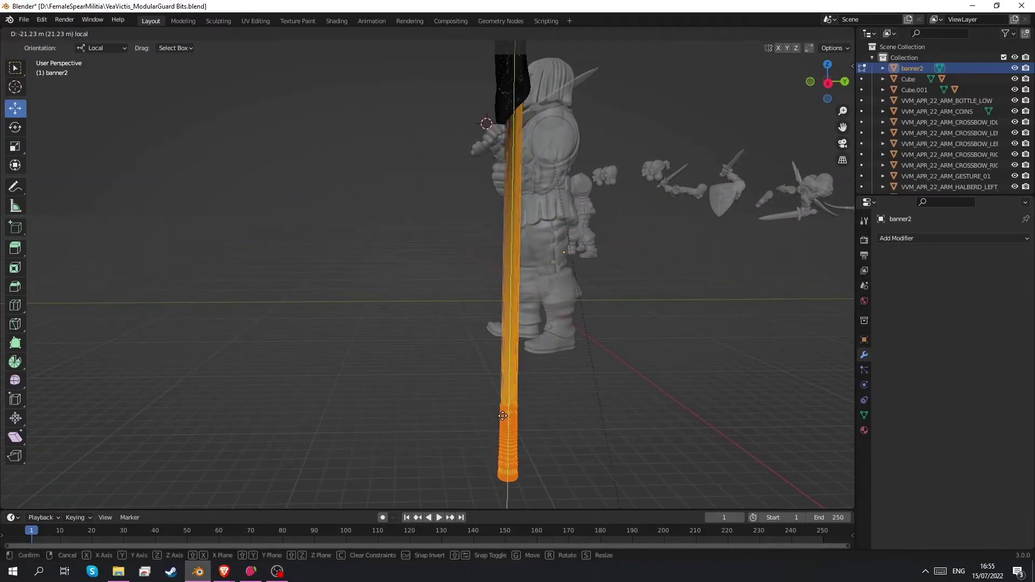
left_click(503, 414)
Step: Fine-tune the pole's length along local Y, finishing with a -0.789 m move, and return to Object Mode
middle_click_drag(503, 415, 615, 344)
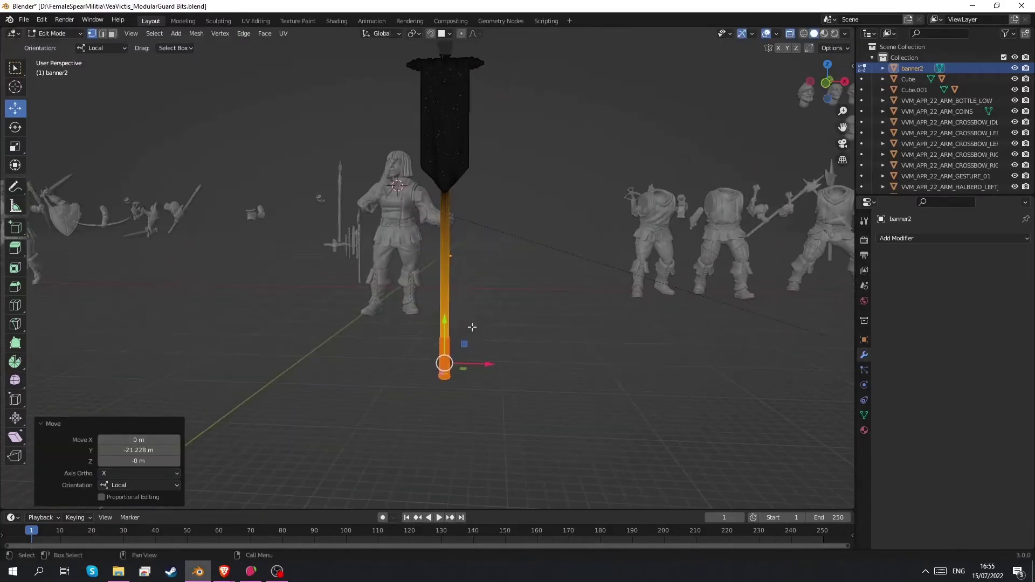
key("g")
key("y")
left_click(474, 289)
middle_click_drag(473, 289, 364, 295)
left_click_drag(472, 335, 473, 341)
key("shift+space")
key("s")
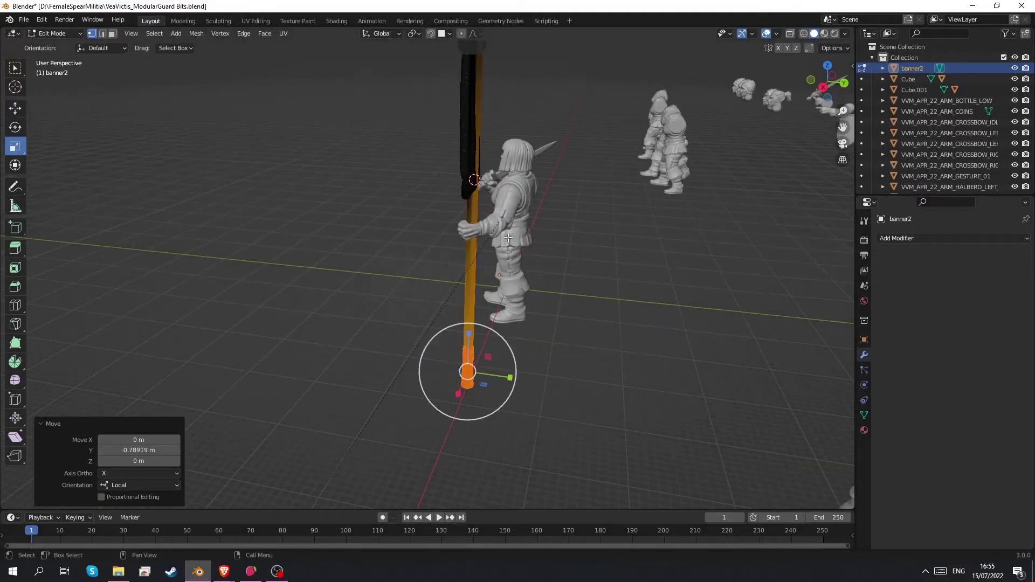
left_click(68, 36)
left_click(60, 46)
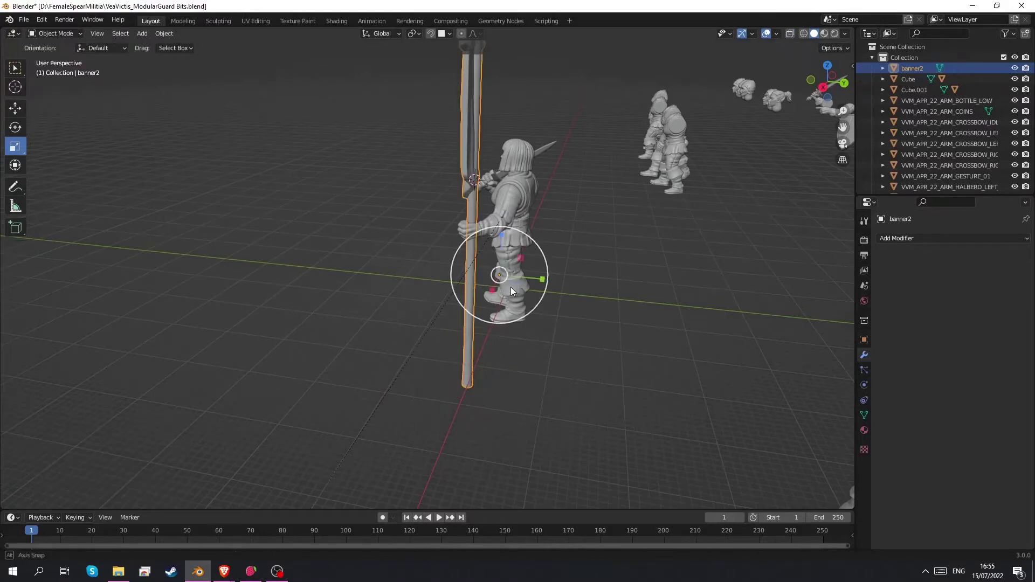
Step: Scale banner2 uniformly by 0.851 and raise it about 7.26 m along its local Y axis
middle_click_drag(509, 290, 529, 297)
left_click_drag(527, 281, 524, 283)
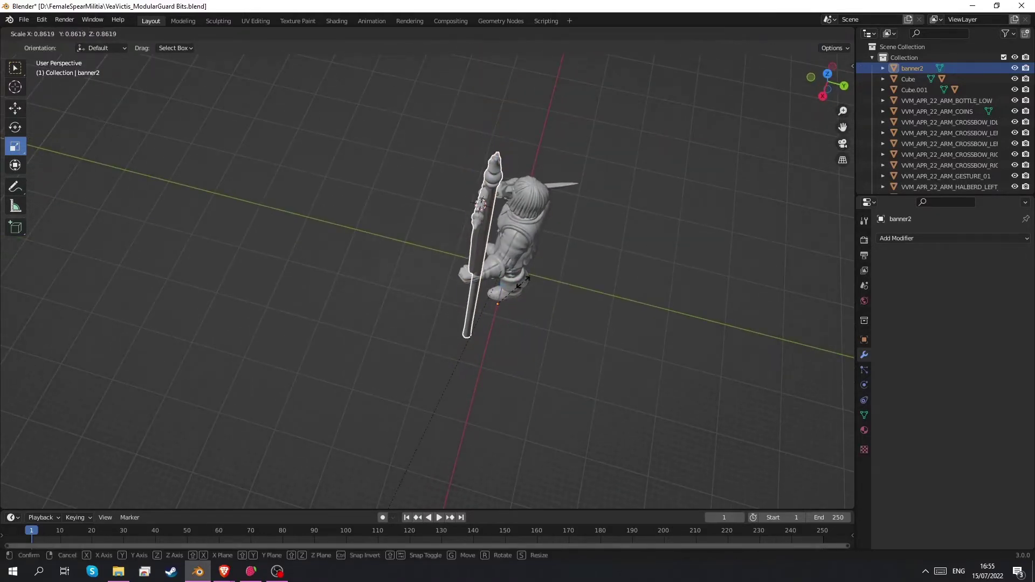
left_click(522, 282)
key("KP_1")
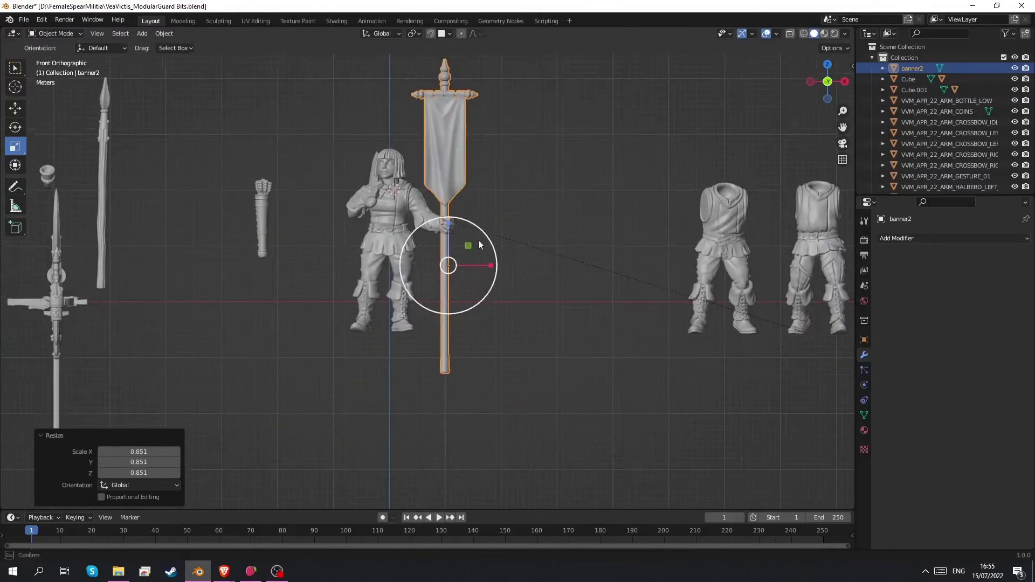
scroll(480, 248, "up", 4)
key("g")
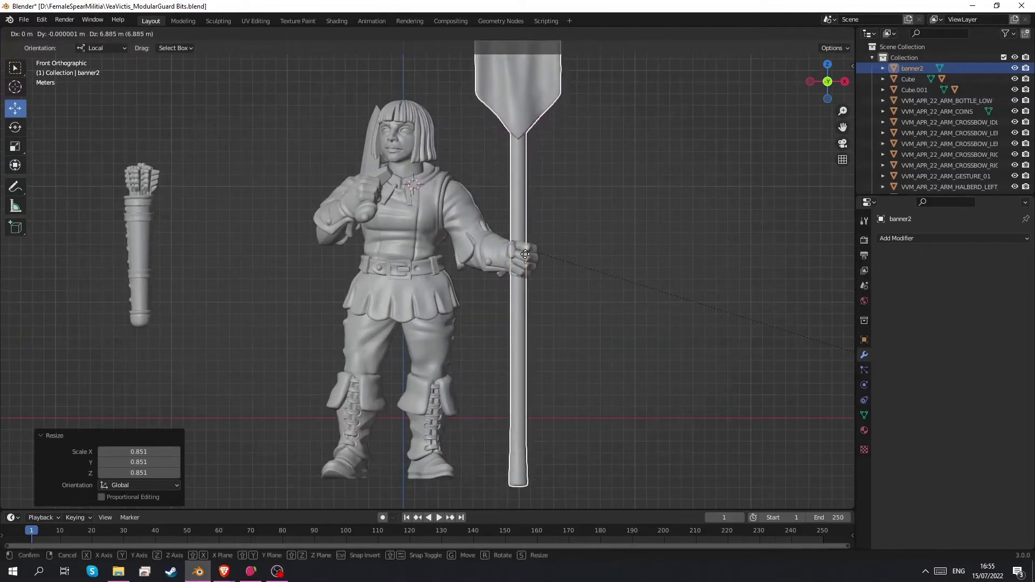
left_click(526, 251)
Step: Move banner2 forward, clear of the guard's hand, to expose the cut fist
middle_click_drag(526, 250, 555, 320)
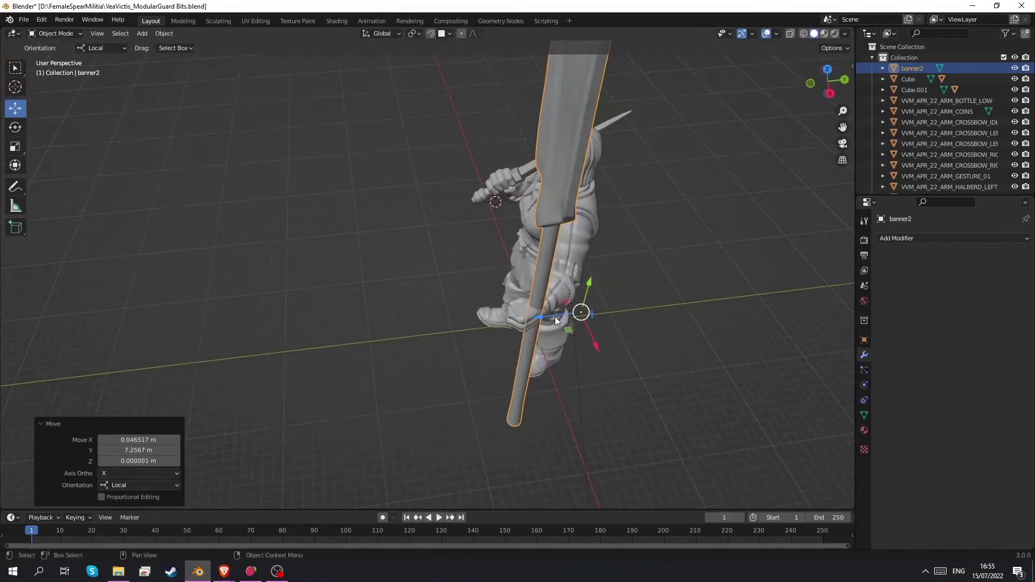
left_click_drag(555, 317, 491, 322)
middle_click_drag(490, 322, 440, 325)
Step: Select the spear arm VVM_MAY_22_ARM_SPEAR_GUARDING and switch it to Sculpt Mode
left_click(532, 276)
scroll(461, 328, "up", 5)
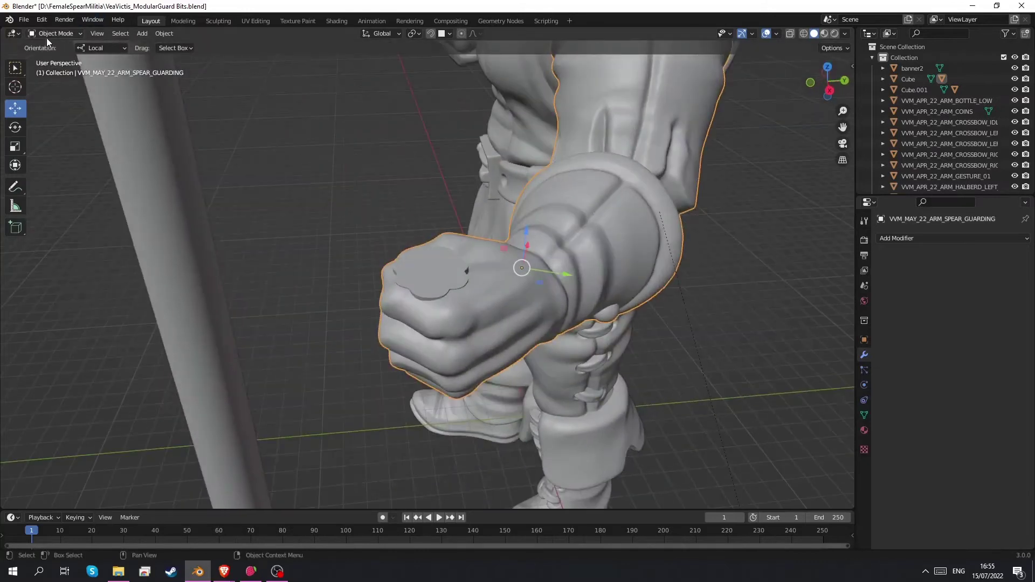
left_click(64, 34)
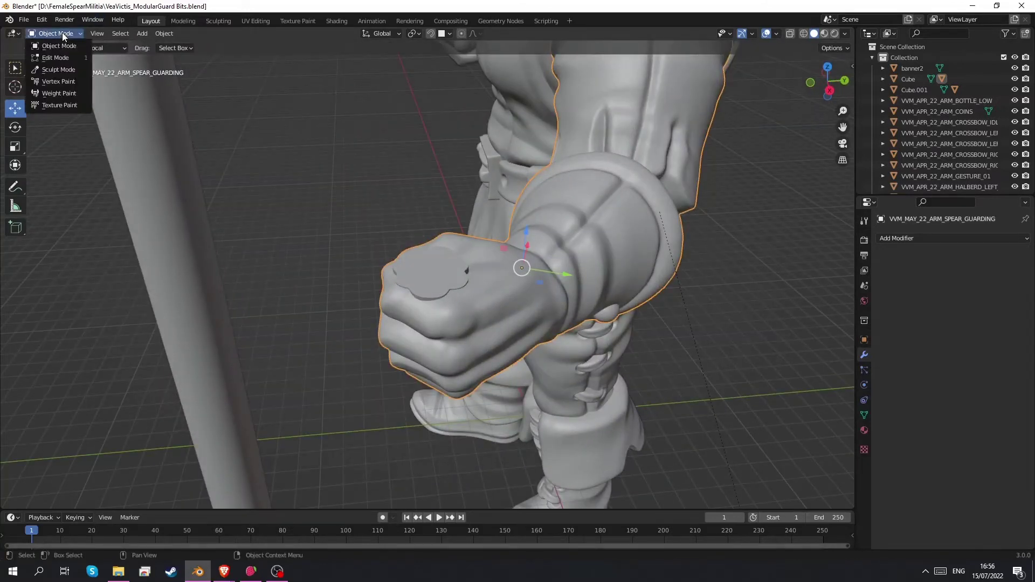
left_click(63, 71)
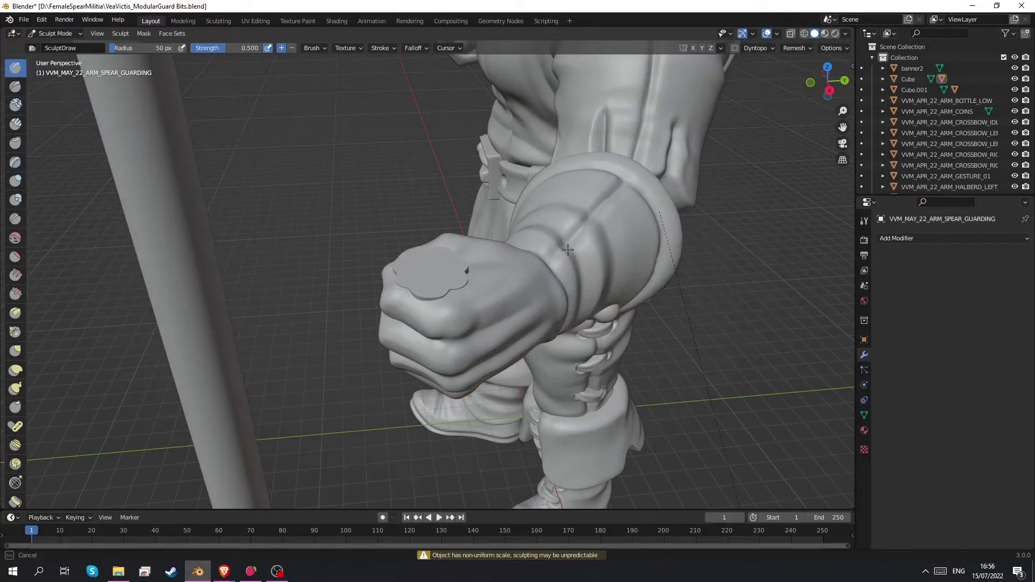
Step: Examine the flat cut surfaces on the upper and lower sides of the spear arm's fist
left_click_drag(541, 286, 510, 257)
mouse_move(447, 338)
left_mouse_down()
mouse_move(414, 342)
mouse_move(399, 302)
left_mouse_up()
middle_click_drag(583, 271, 516, 281)
middle_click_drag(492, 247, 544, 245)
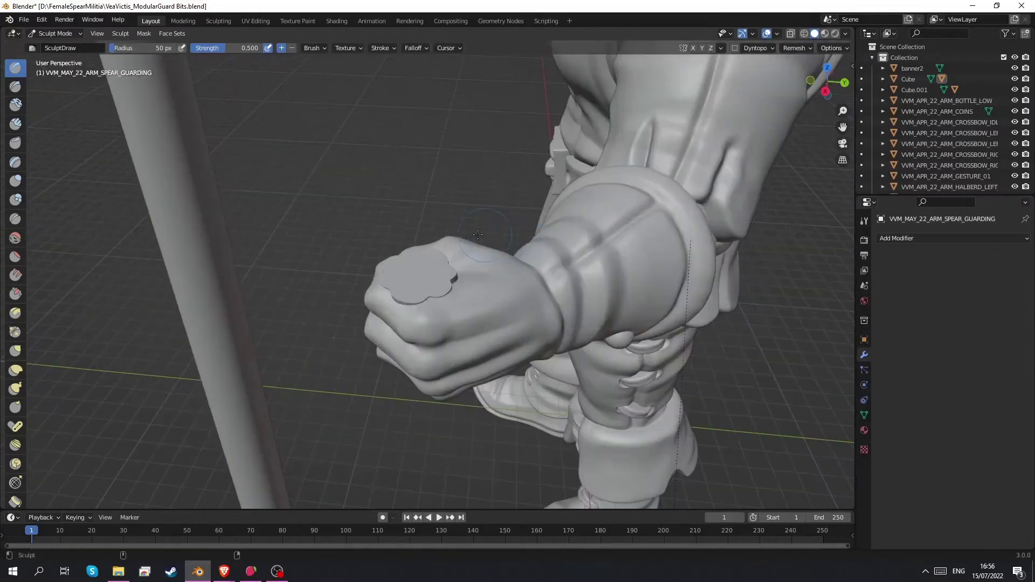
middle_click_drag(429, 249, 445, 280)
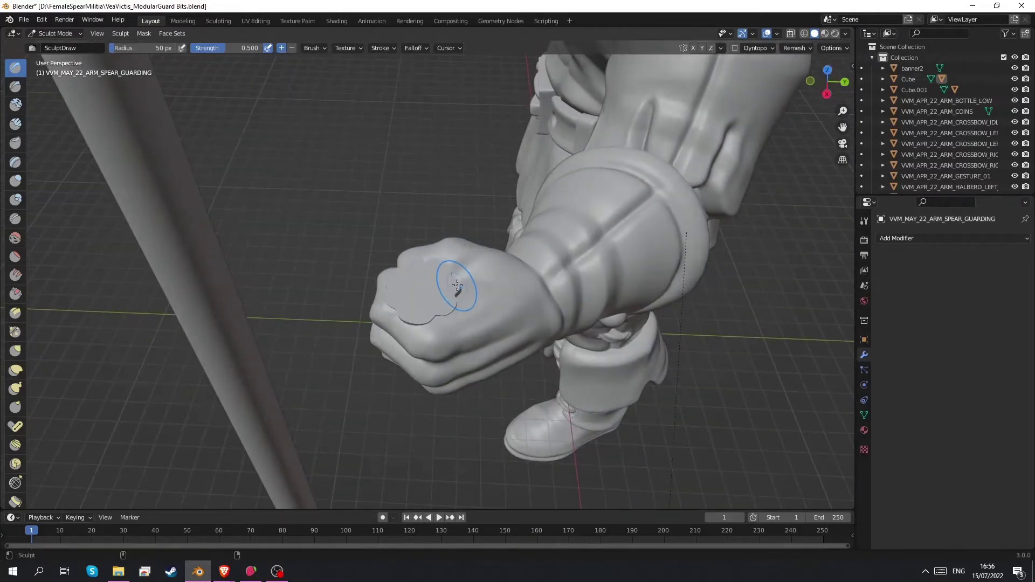
scroll(437, 333, "up", 3)
middle_click_drag(449, 324, 453, 306)
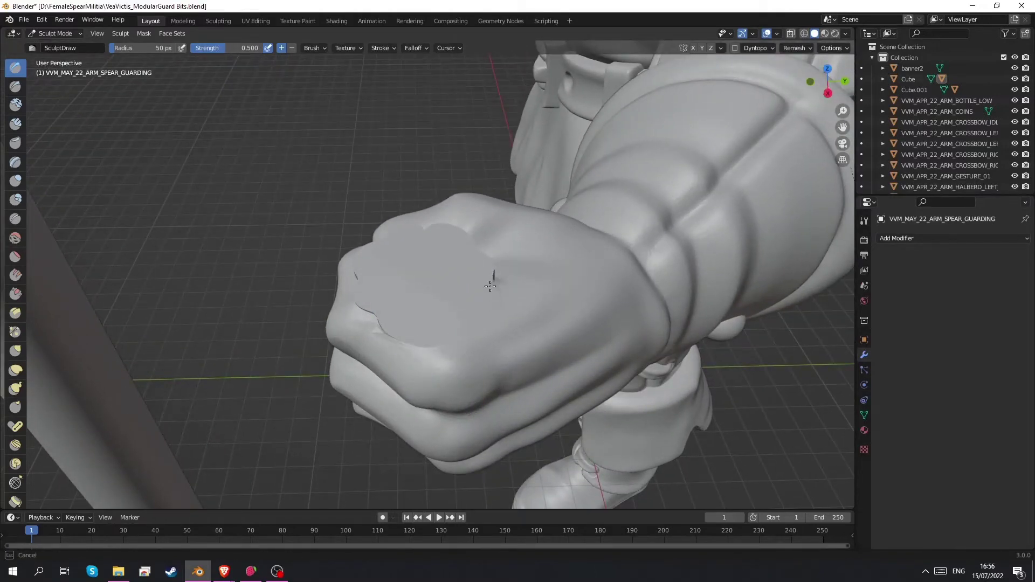
middle_click_drag(462, 229, 525, 261)
middle_click_drag(460, 255, 470, 173)
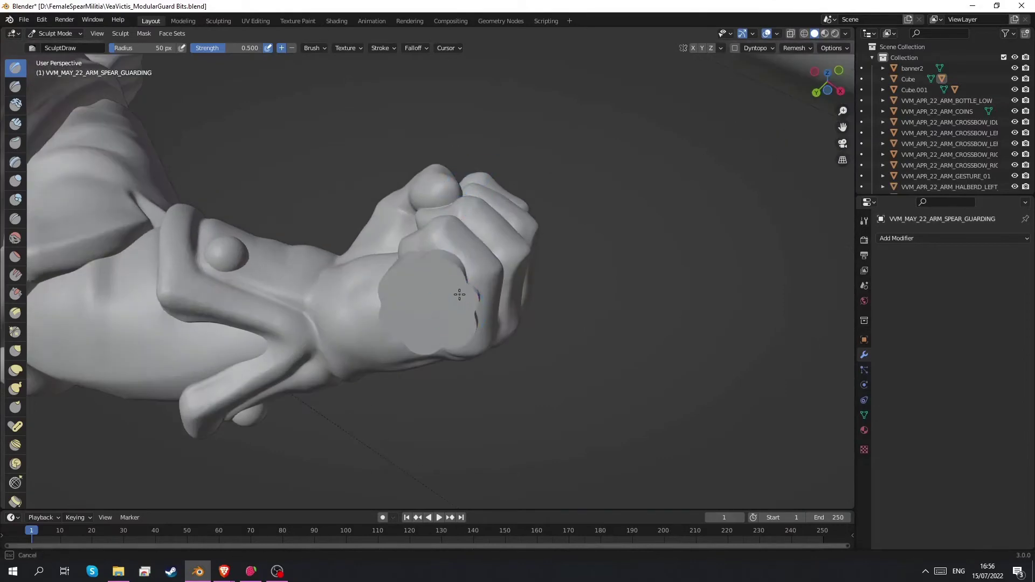
middle_click_drag(457, 335, 461, 302)
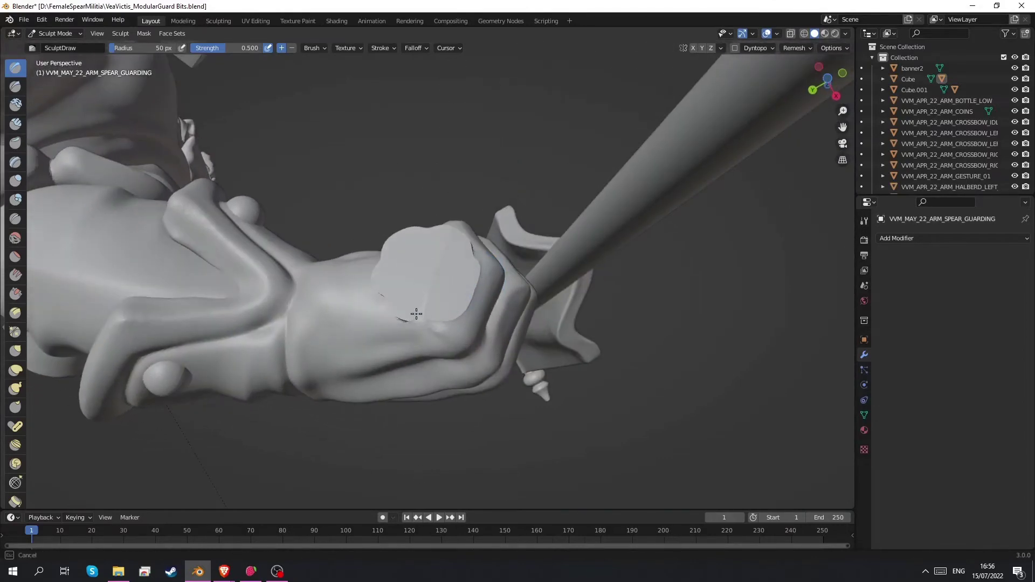
Step: Return to Object Mode and move banner2 along its local Z axis back into the guard's fist
middle_click_drag(380, 301, 417, 353)
middle_click_drag(392, 284, 444, 329)
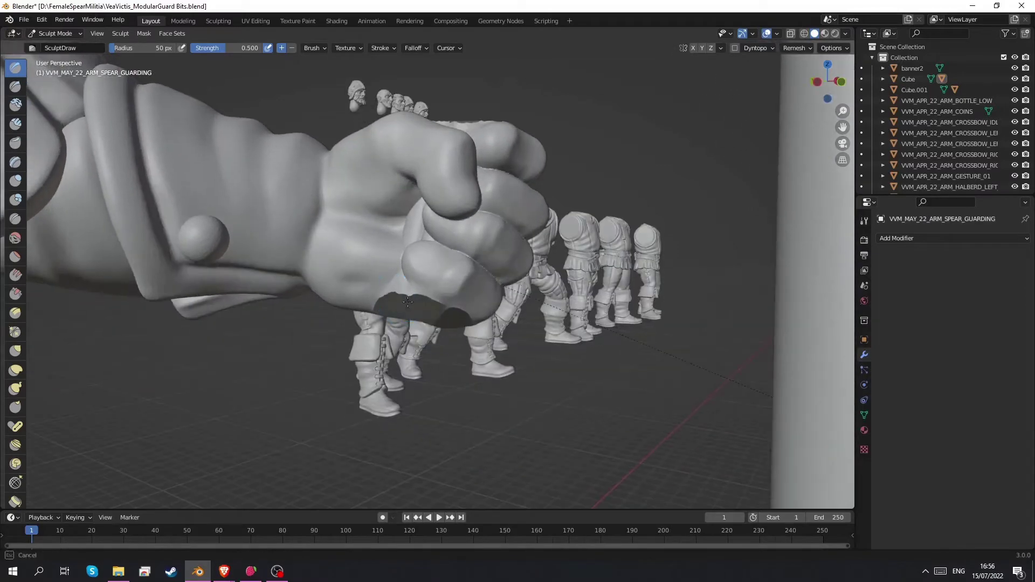
scroll(408, 301, "down", 4)
middle_click_drag(469, 290, 493, 322)
scroll(499, 320, "down", 2)
key("ctrl+Tab")
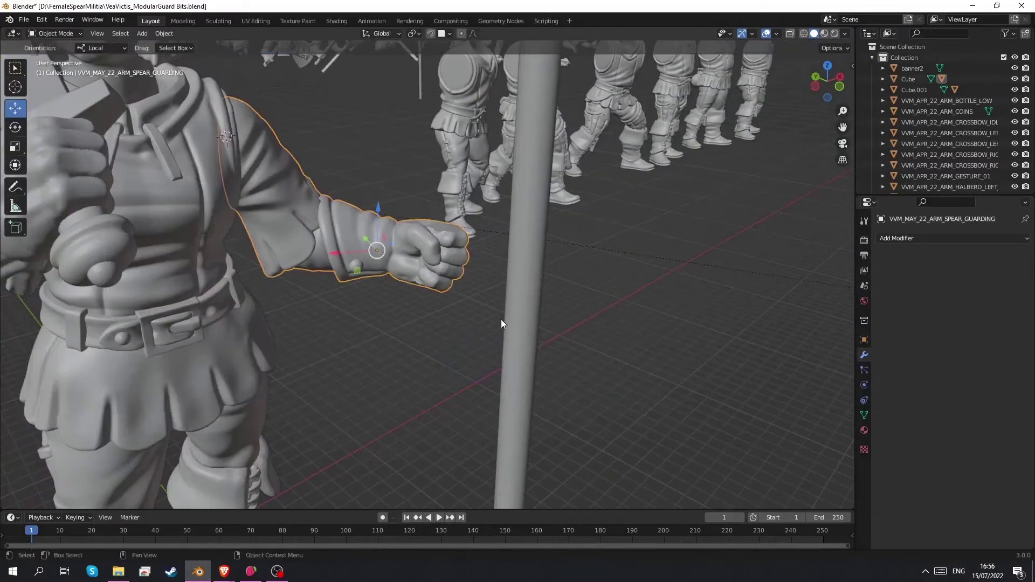
left_click(516, 286)
middle_click_drag(515, 286, 347, 256)
key("g")
key("z")
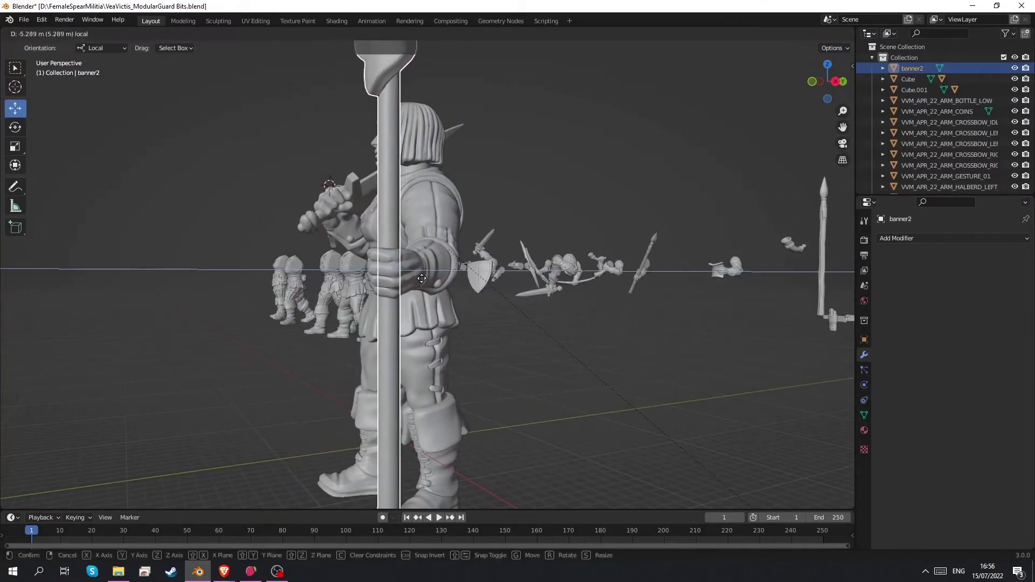
left_click(423, 278)
Step: Pull banner2 clear of the hand, select its whole mesh in Edit Mode with X-ray on, and move it -4.2383 m along local Z
middle_click_drag(422, 279, 490, 284)
scroll(490, 283, "down", 1)
left_click_drag(445, 272, 334, 279)
middle_click_drag(372, 292, 201, 104, "shift")
left_click(59, 36)
left_click(60, 56)
left_click(342, 193)
left_click_drag(310, 47, 325, 305)
left_click(791, 33)
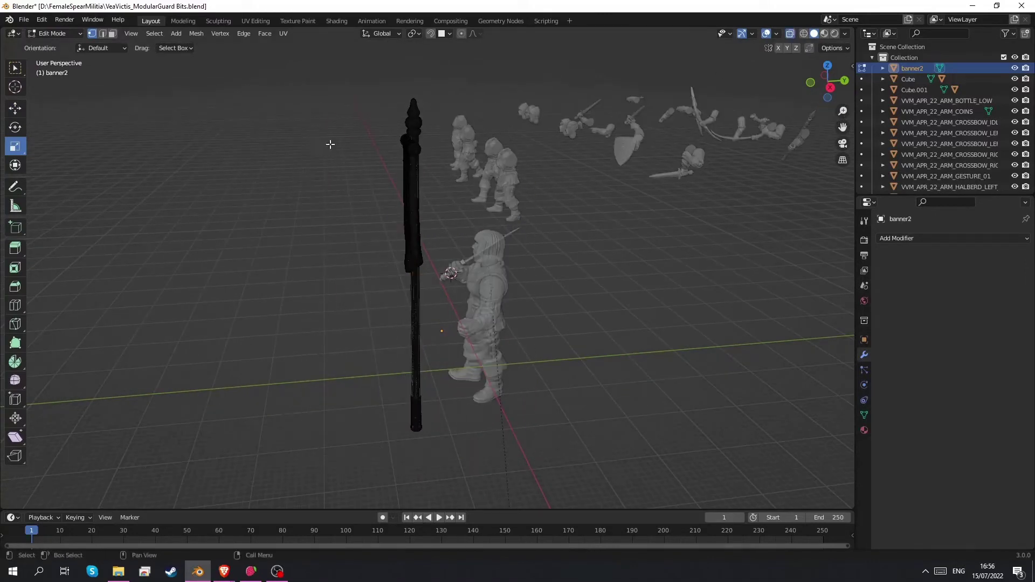
left_click_drag(317, 84, 547, 431)
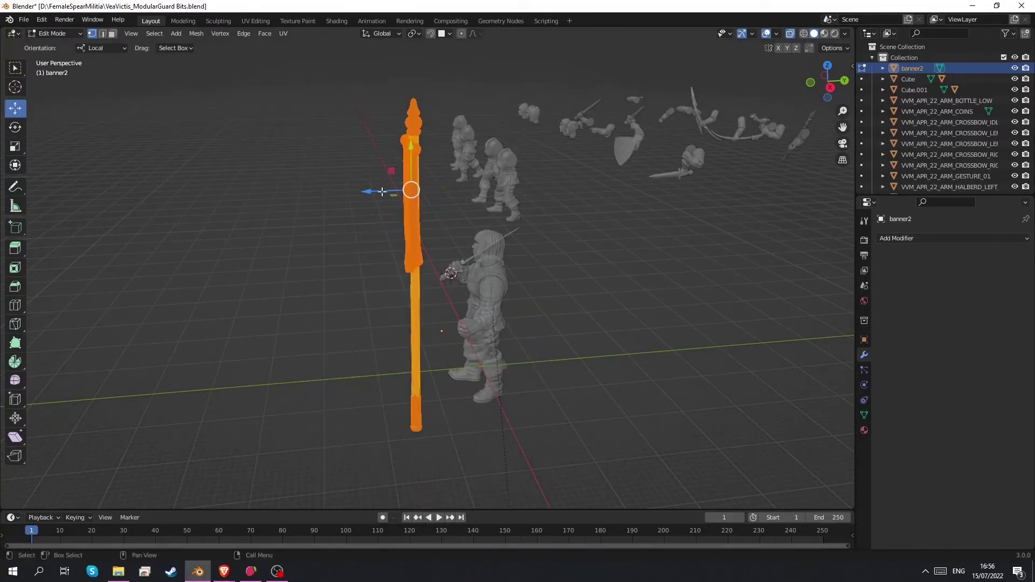
left_click_drag(383, 192, 412, 201)
Step: Return to Object Mode and move banner2 so its pole sits at the guard's spear hand
middle_click_drag(454, 297, 440, 294, "shift")
scroll(439, 302, "up", 3)
middle_click_drag(438, 334, 578, 342)
middle_click_drag(477, 345, 515, 389, "shift")
middle_click_drag(509, 393, 401, 296, "shift")
scroll(401, 296, "up", 4)
scroll(402, 296, "up", 4)
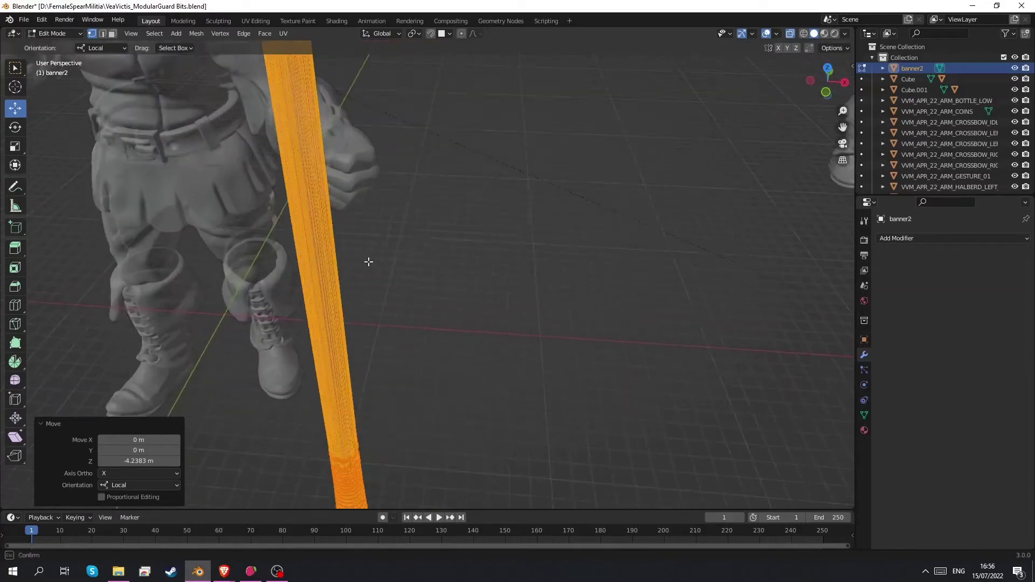
scroll(508, 201, "down", 6)
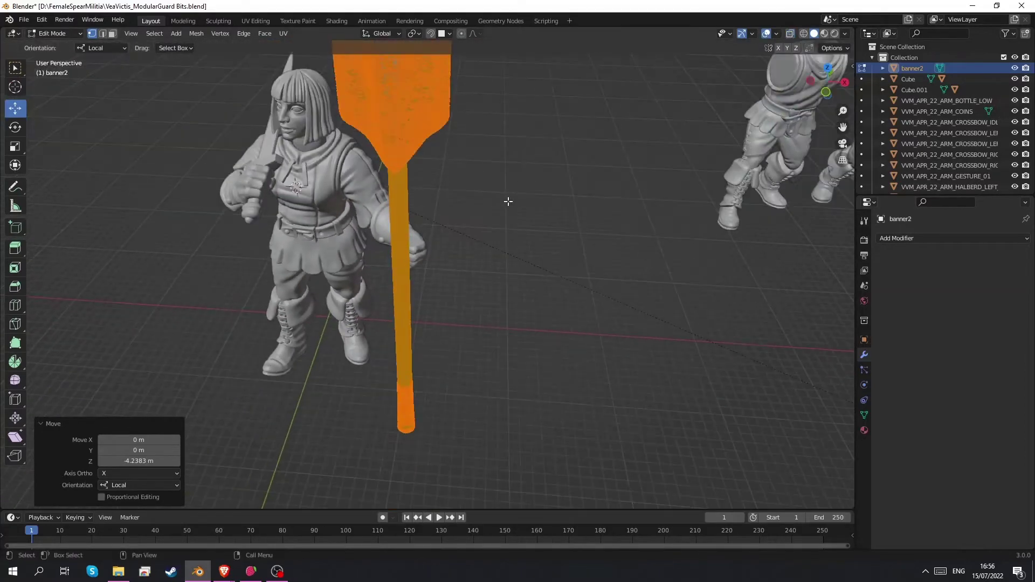
left_click(56, 34)
left_click(55, 47)
middle_click_drag(499, 191, 430, 228)
left_click_drag(403, 284, 460, 297)
middle_click_drag(512, 317, 502, 311)
Step: Tilt banner2 slightly and fit its pole inside the fist, finishing with a 0.16241 m move along local X
key("r")
left_click_drag(525, 254, 523, 251)
middle_click_drag(523, 309, 438, 268)
mouse_move(437, 269)
left_mouse_down()
mouse_move(444, 261)
mouse_move(430, 274)
left_mouse_up()
key("shift+space")
key("g")
middle_click_drag(429, 274, 247, 352)
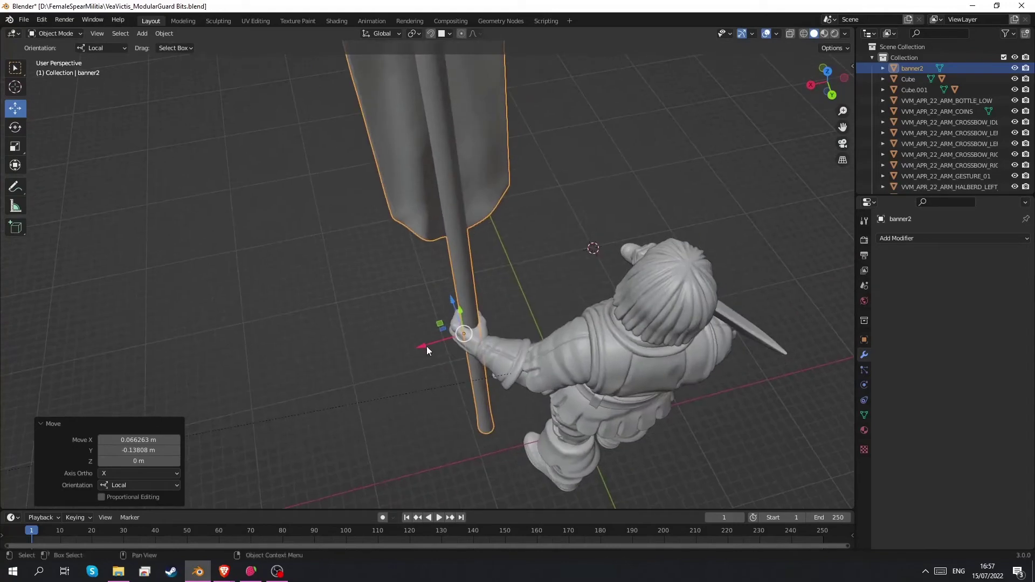
left_click_drag(428, 348, 389, 302)
middle_click_drag(389, 302, 457, 293)
middle_click_drag(464, 155, 497, 244)
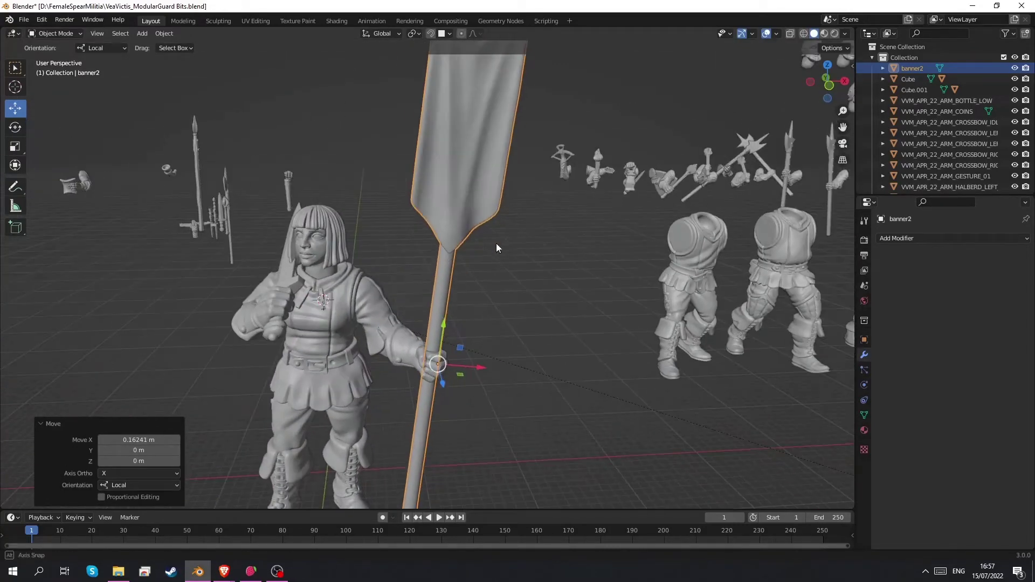
Step: Parent banner2 to VVM_MAY_22_ARM_SPEAR_GUARDING with the Object option, and undo a trial move of the arm
left_click(516, 322)
left_click(467, 189)
left_click(395, 337, "shift")
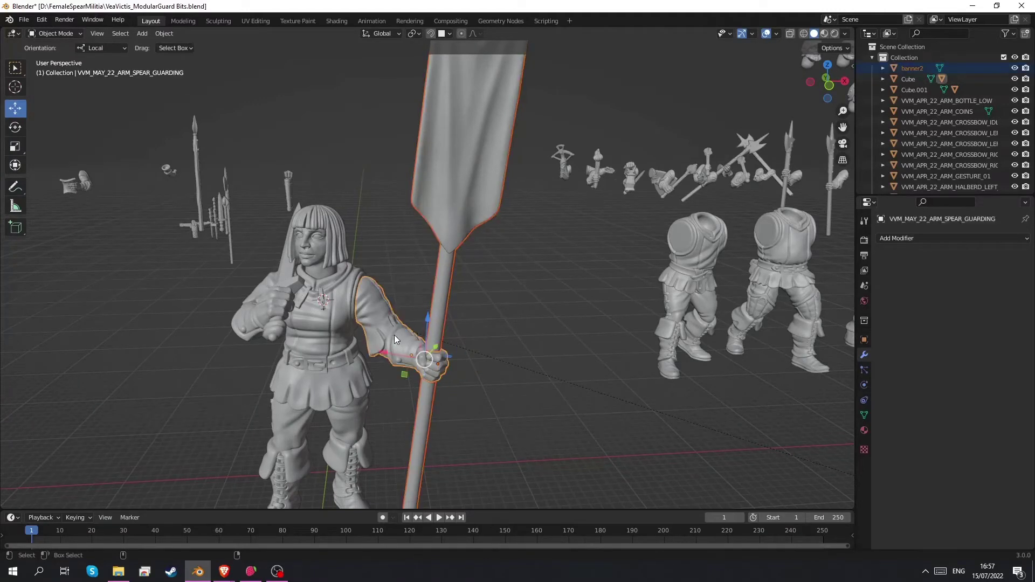
left_click(164, 34)
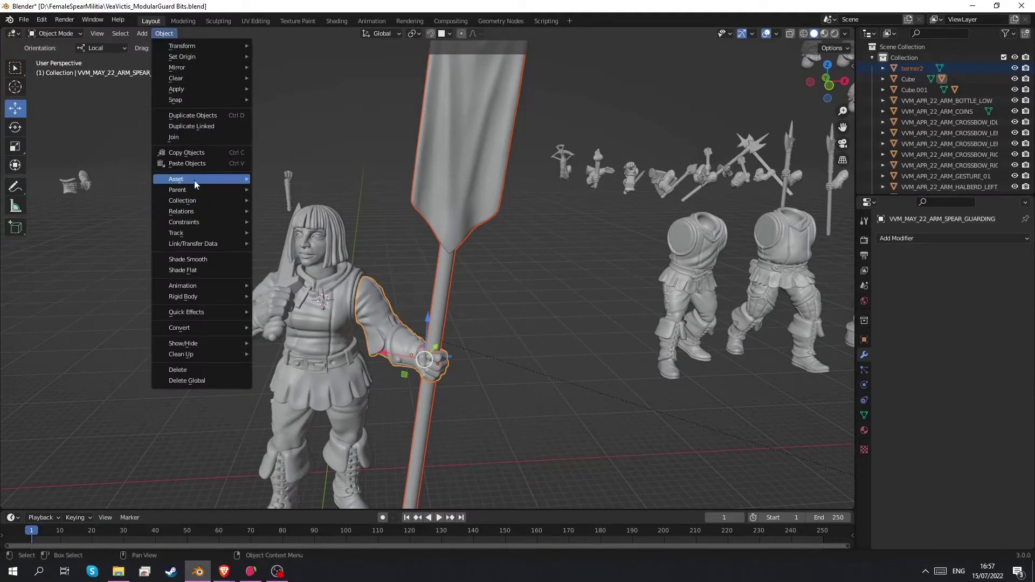
mouse_move(198, 190)
left_click(281, 190)
left_click(382, 300)
mouse_move(411, 355)
left_mouse_down()
mouse_move(445, 379)
mouse_move(413, 335)
left_mouse_up()
key("ctrl+z")
Step: Rotate the shoulder object Cube slightly to swing the spear arm and banner until the pole stands upright
scroll(506, 302, "down", 2)
middle_click_drag(506, 301, 544, 367)
left_click(421, 314)
left_click(419, 312)
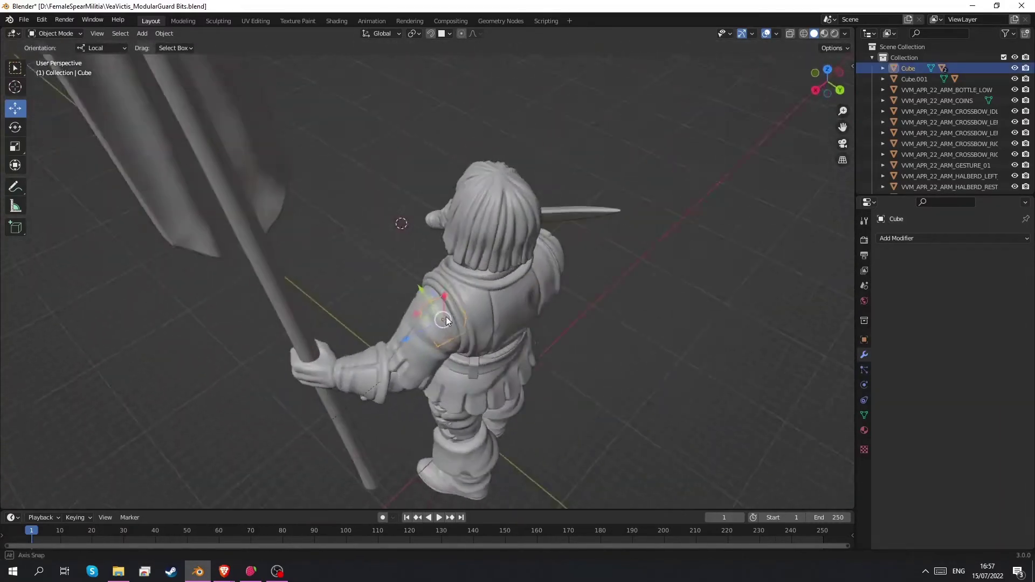
key("r")
left_click_drag(455, 331, 476, 294)
middle_click_drag(504, 287, 492, 253)
left_click_drag(478, 266, 480, 271)
mouse_move(481, 271)
middle_mouse_down()
mouse_move(567, 283)
mouse_move(485, 273)
middle_mouse_up()
key("r")
key("x")
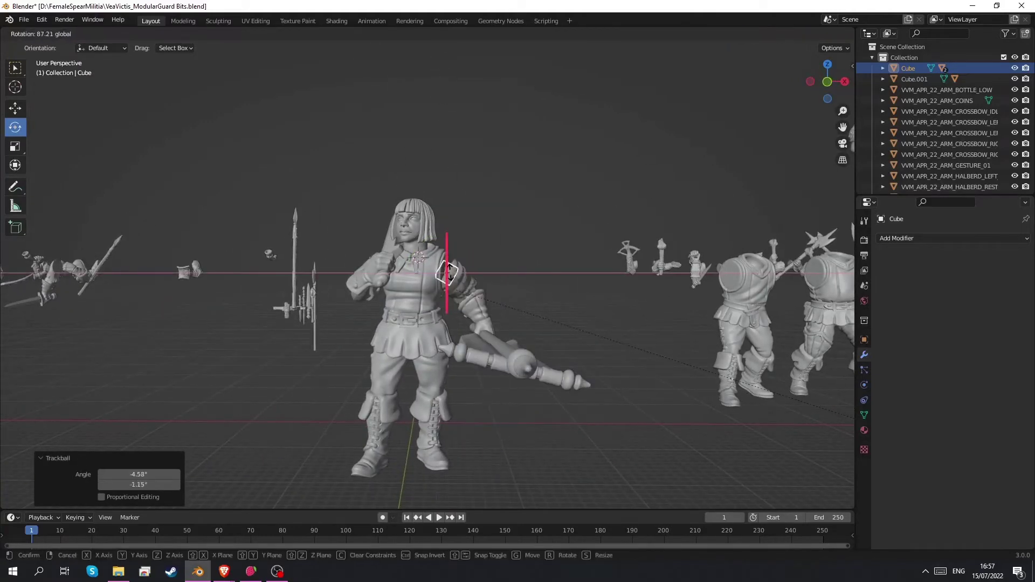
left_click(451, 272)
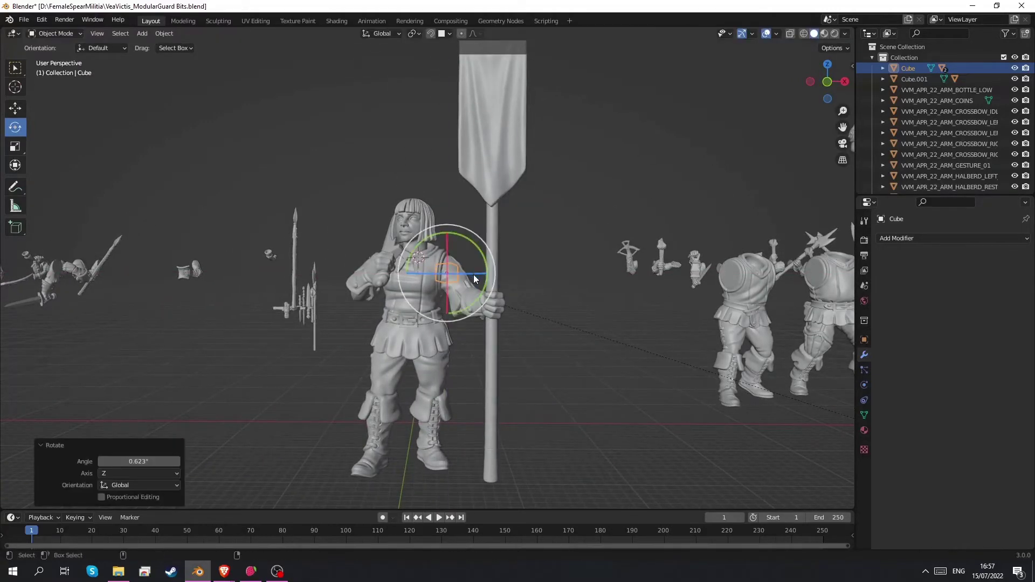
mouse_move(474, 274)
left_mouse_down()
mouse_move(468, 283)
mouse_move(479, 289)
left_mouse_up()
Step: Move Cube -0.17853 m in local Y and 0.047581 m in local Z to seat the spear arm at the torso
middle_click_drag(479, 289, 287, 336)
scroll(288, 331, "up", 3)
middle_click_drag(377, 318, 466, 296)
key("g")
left_click_drag(466, 296, 522, 336)
middle_click_drag(523, 336, 468, 315)
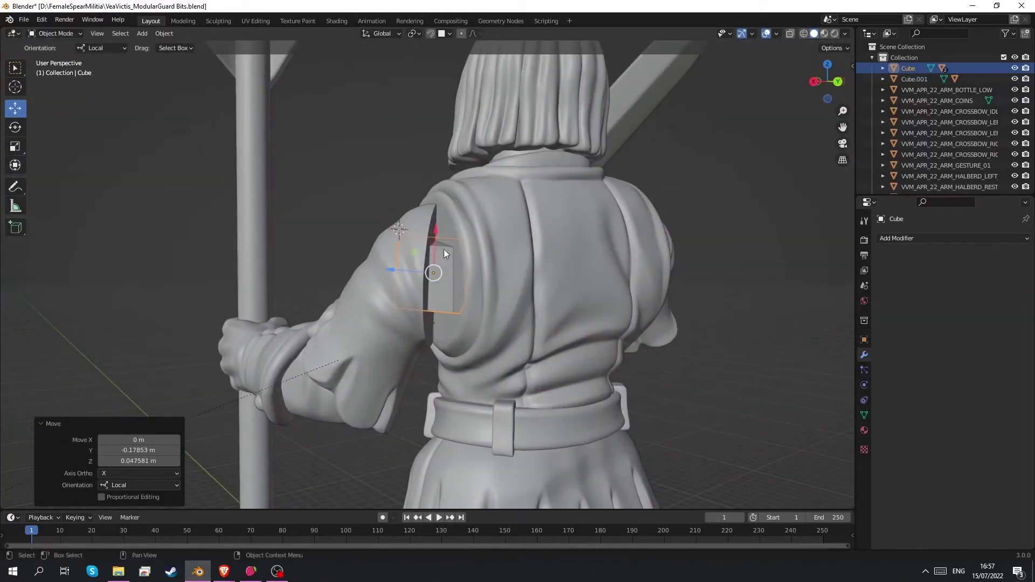
middle_click_drag(435, 346, 389, 343)
Step: Switch the spear arm to Sculpt Mode and choose the Elastic Deform brush with a 153 px radius
left_click(347, 256)
left_click(401, 326)
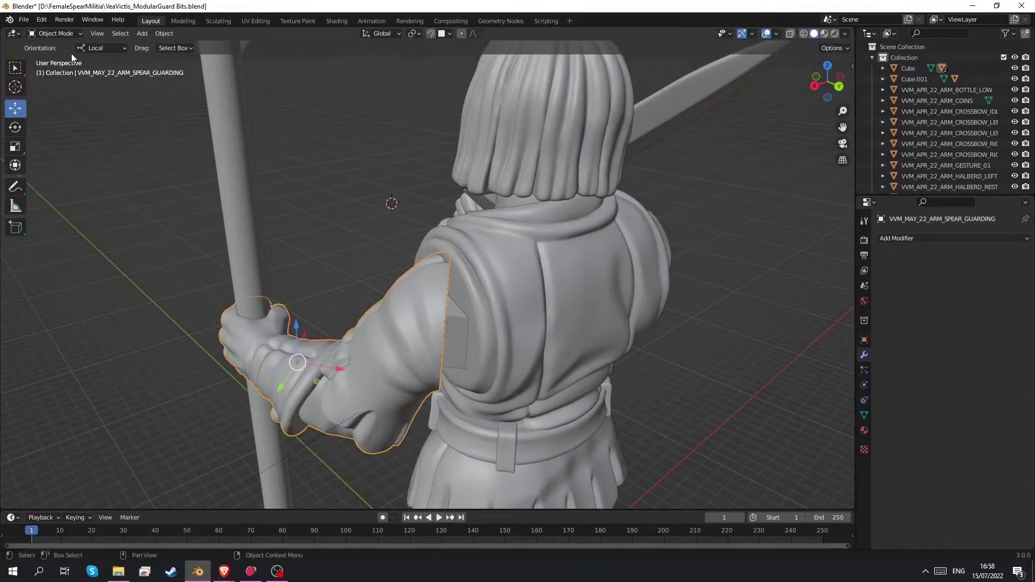
left_click(46, 34)
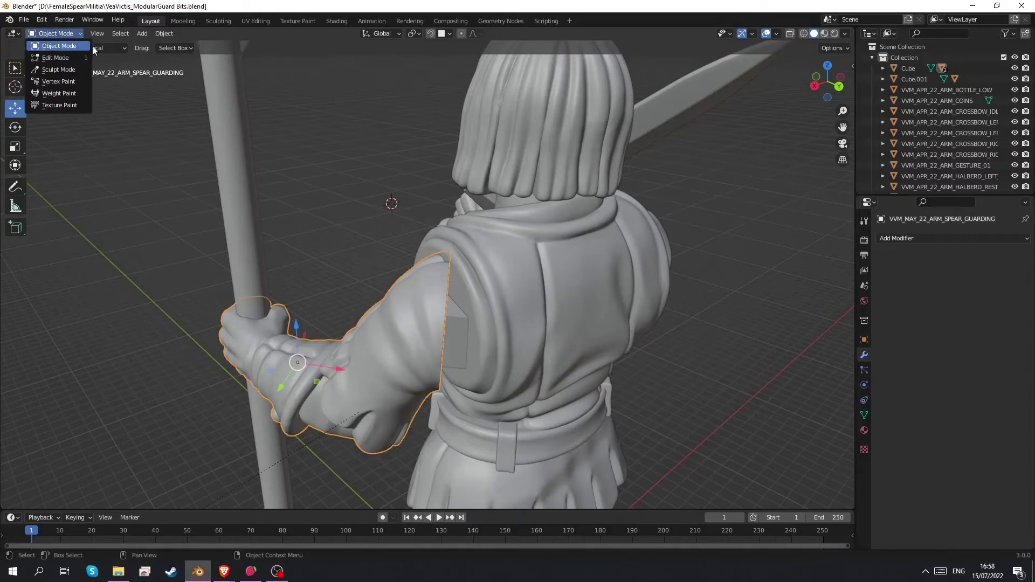
left_click(58, 70)
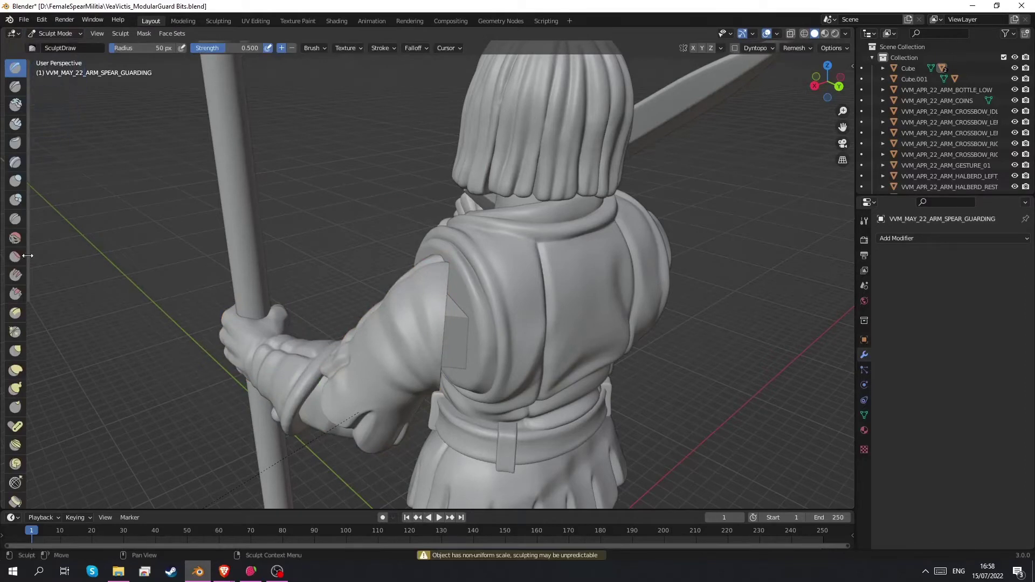
left_click(16, 371)
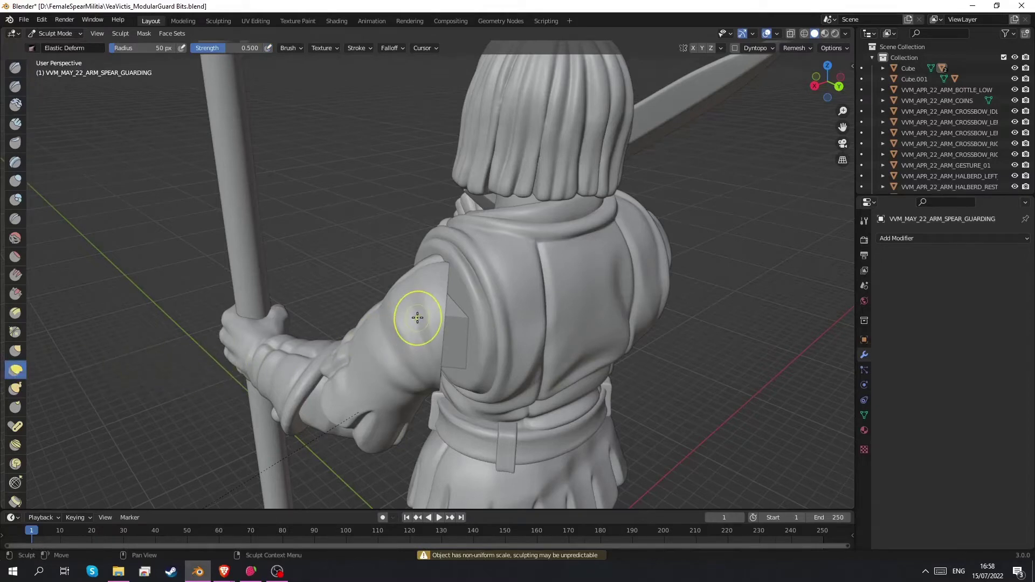
mouse_move(418, 318)
left_mouse_down()
mouse_move(448, 326)
mouse_move(419, 323)
mouse_move(467, 316)
left_mouse_up()
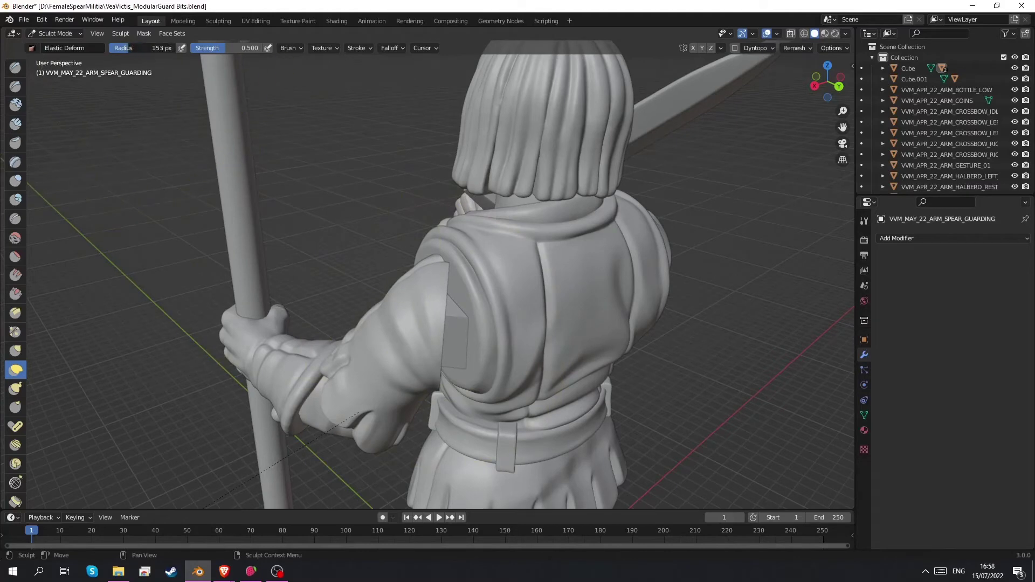
Step: Pull the spear arm's shoulder edge against the torso with Elastic Deform to close the gap, and return to Object Mode
middle_click_drag(404, 317, 434, 353)
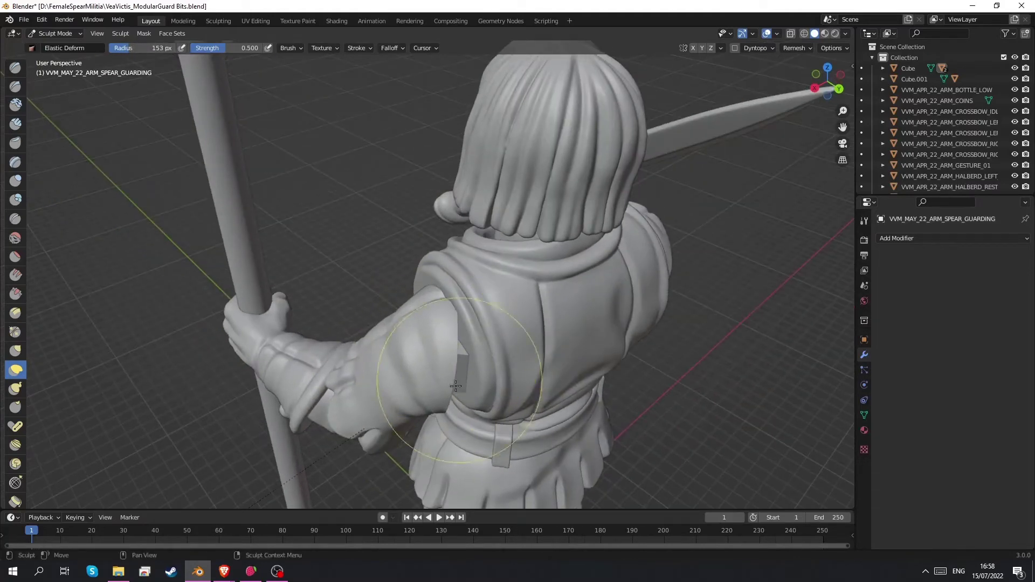
middle_click_drag(449, 397, 357, 311)
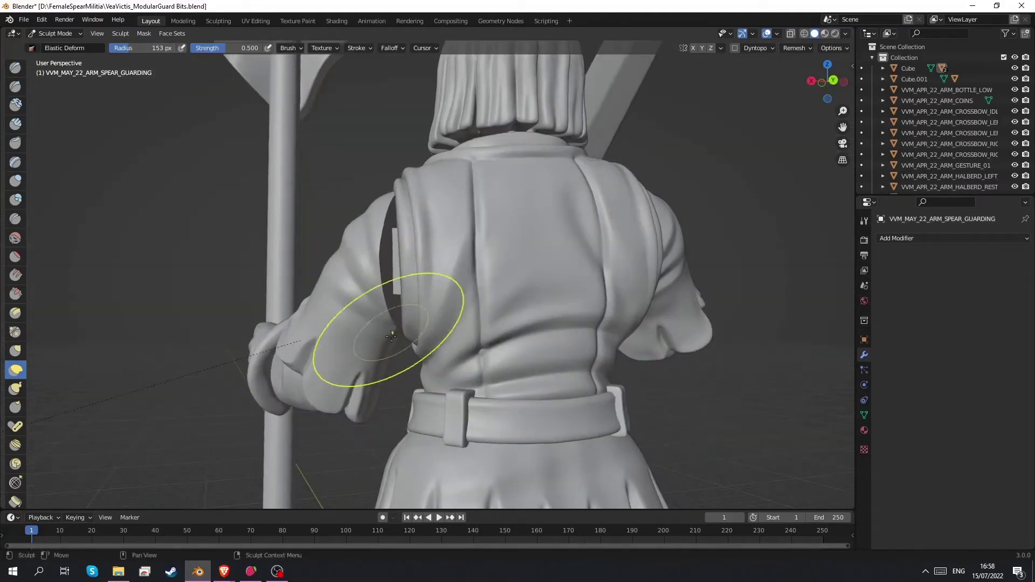
left_click_drag(391, 337, 405, 328)
mouse_move(384, 282)
left_mouse_down()
mouse_move(399, 274)
mouse_move(404, 248)
mouse_move(344, 233)
left_mouse_up()
middle_click_drag(414, 300, 497, 323)
left_click_drag(497, 323, 480, 297)
middle_click_drag(509, 266, 494, 245)
left_click_drag(494, 245, 494, 239)
middle_click_drag(510, 269, 397, 325)
left_click_drag(397, 325, 392, 324)
middle_click_drag(390, 327, 400, 282)
left_click_drag(400, 281, 401, 286)
mouse_move(402, 285)
middle_mouse_down()
mouse_move(469, 312)
mouse_move(372, 350)
mouse_move(277, 354)
mouse_move(345, 343)
mouse_move(470, 355)
middle_mouse_up()
scroll(277, 354, "down", 5)
key("ctrl+Tab")
Step: Check the assembled guard from the front, selecting her individual parts and the banner
scroll(334, 276, "down", 5)
middle_click_drag(334, 276, 407, 285)
left_click(407, 286)
left_click(364, 280)
left_click(408, 245)
left_click(451, 287)
left_click(456, 319)
middle_click_drag(453, 322, 451, 286)
scroll(422, 321, "up", 3)
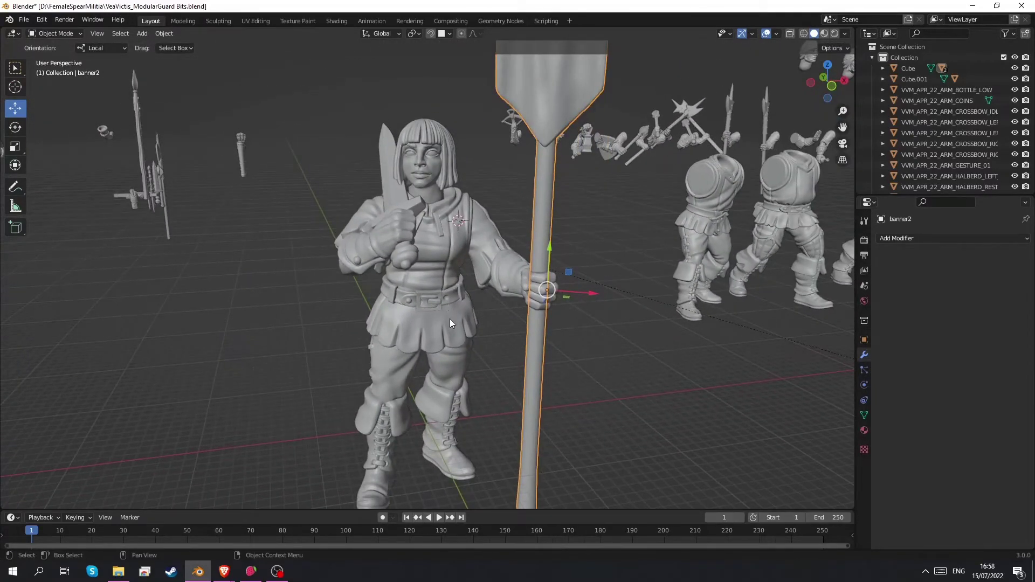
Step: Select all of the guard's parts with banner2 and clear their parents with Clear and Keep Transformation
scroll(335, 141, "down", 2)
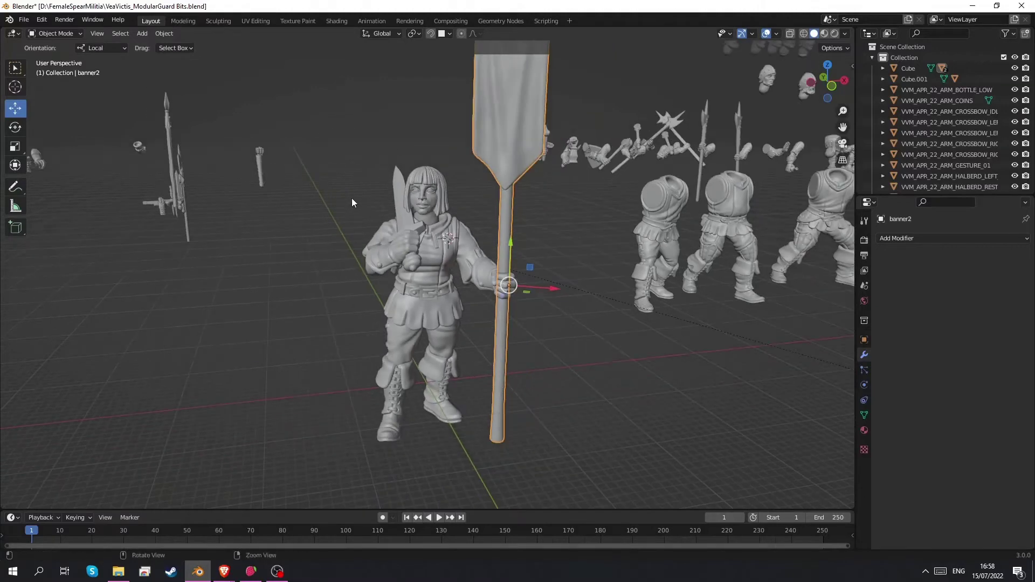
left_click_drag(349, 144, 527, 450)
middle_click_drag(462, 173, 416, 233)
middle_click_drag(464, 329, 444, 329, "shift")
left_click(171, 36)
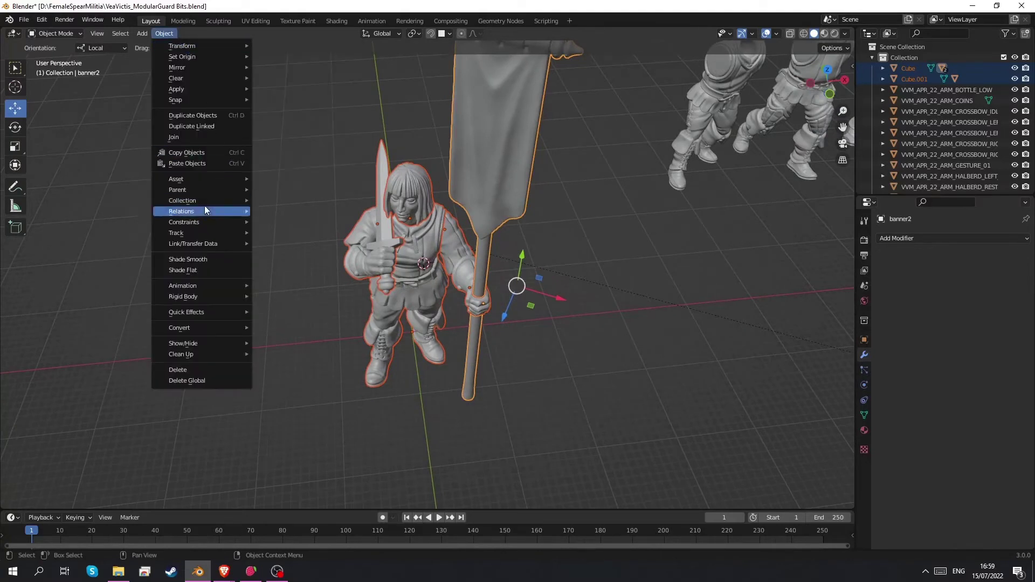
mouse_move(201, 189)
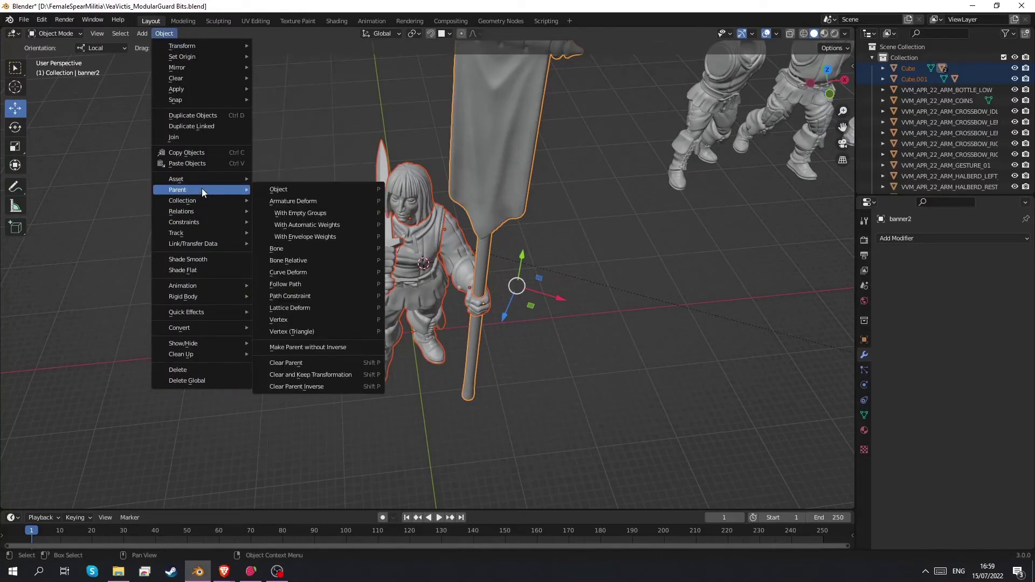
left_click(305, 374)
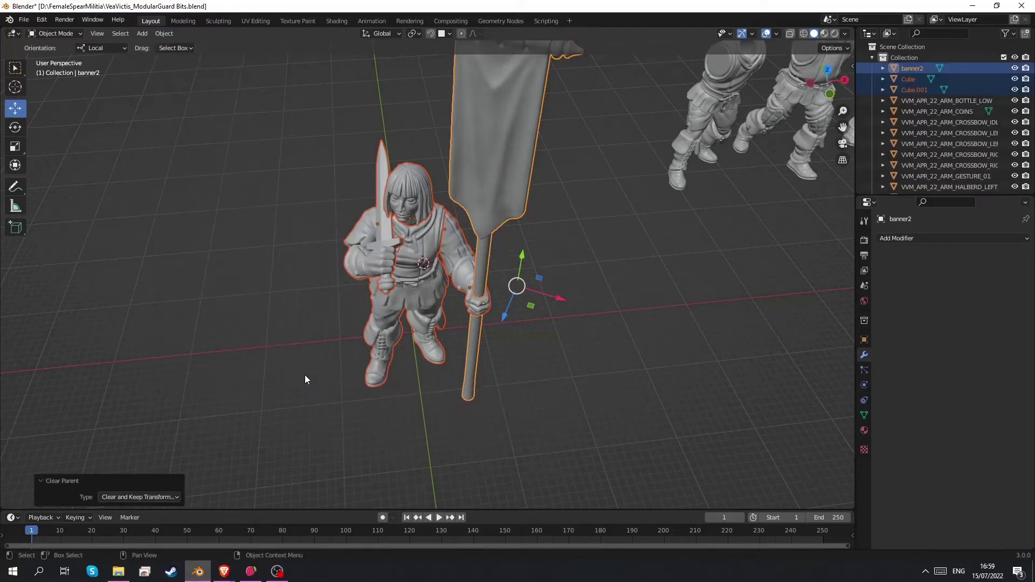
Step: Try moving the unparented spear arm along its Z axis and undo the move
left_click(458, 245)
key("g")
key("z")
left_click(443, 274)
key("ctrl+z")
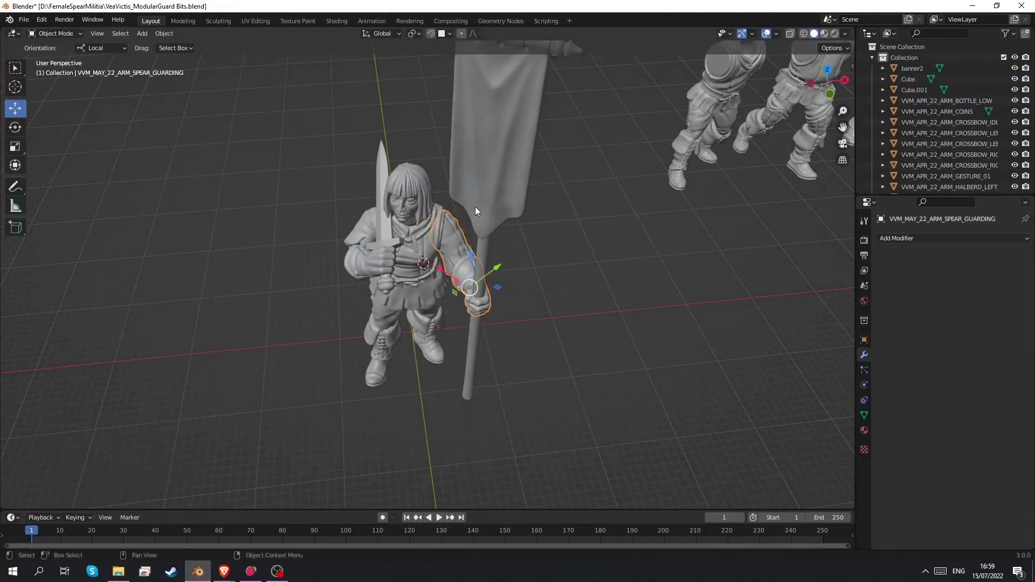
middle_click_drag(520, 272, 480, 247)
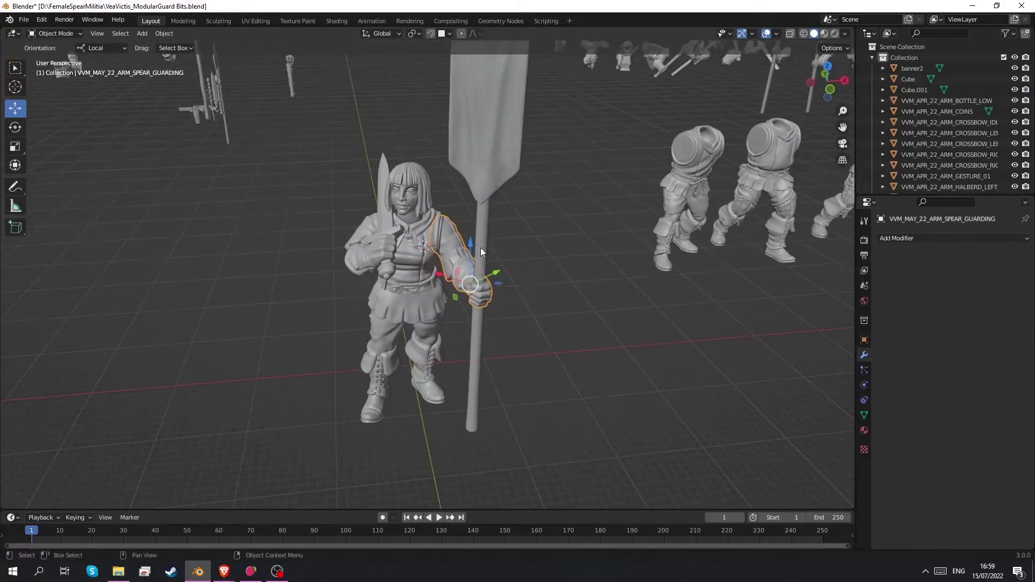
Step: Add a Boolean modifier to the guard's body, set it to Union with the shoulder sword arm, and apply it
left_click(414, 304)
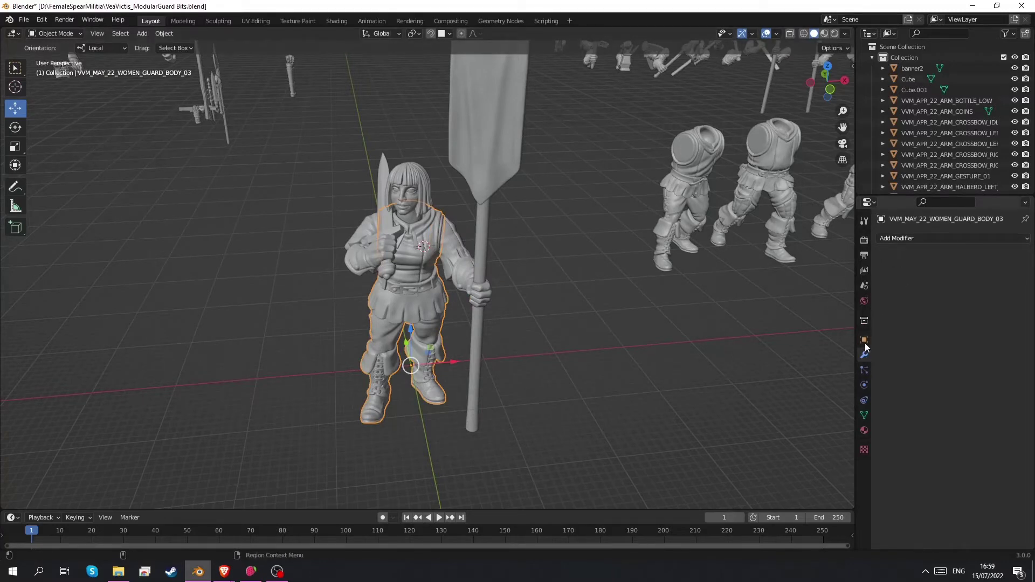
left_click(911, 241)
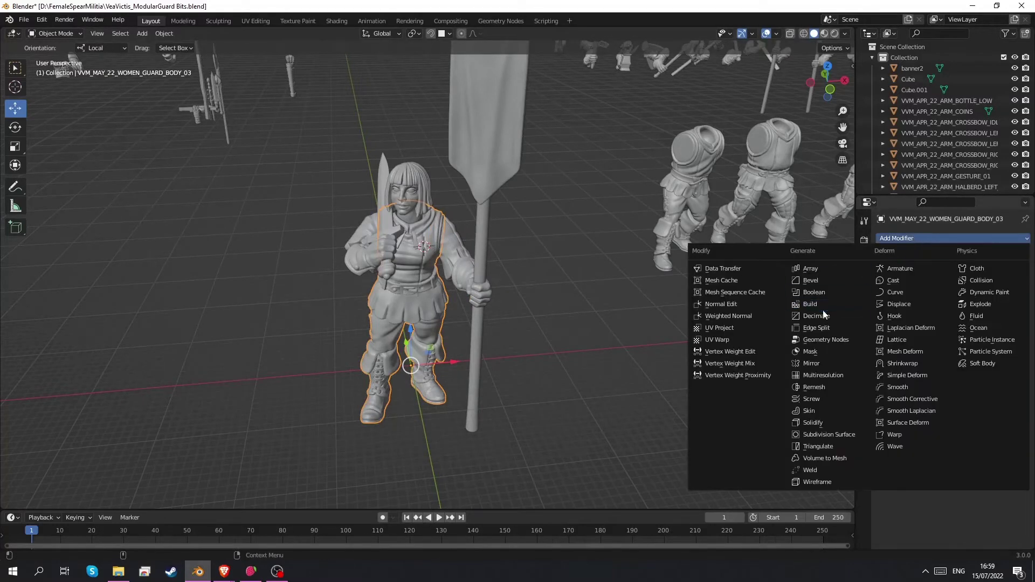
left_click(814, 293)
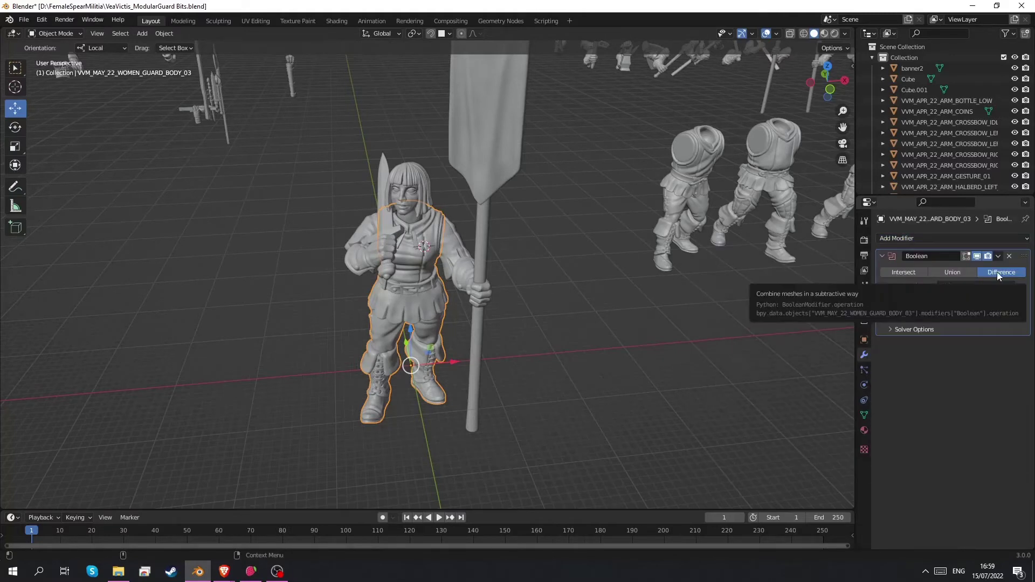
left_click(957, 273)
scroll(573, 328, "up", 3)
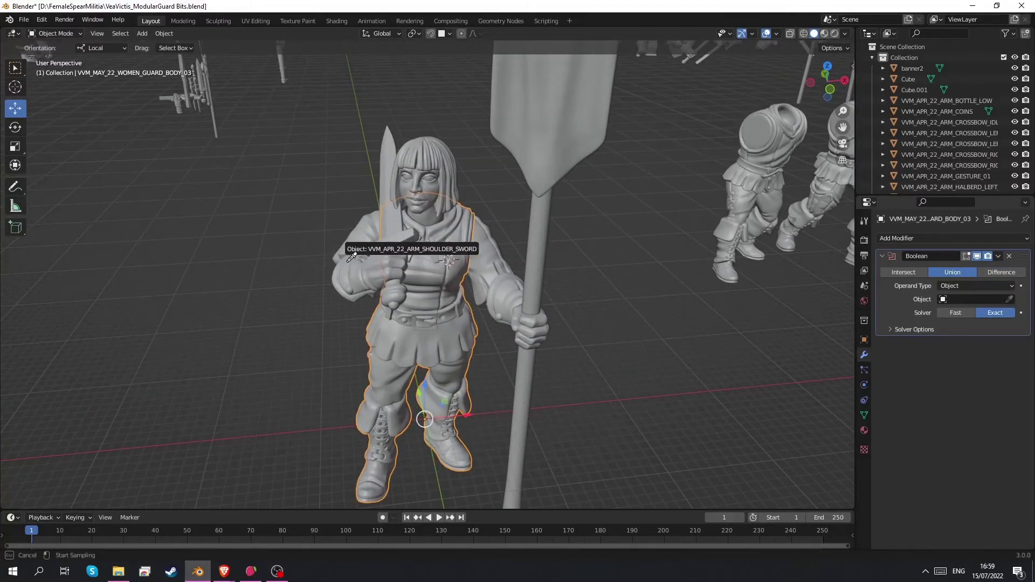
left_click(478, 254)
scroll(586, 304, "down", 1, "shift")
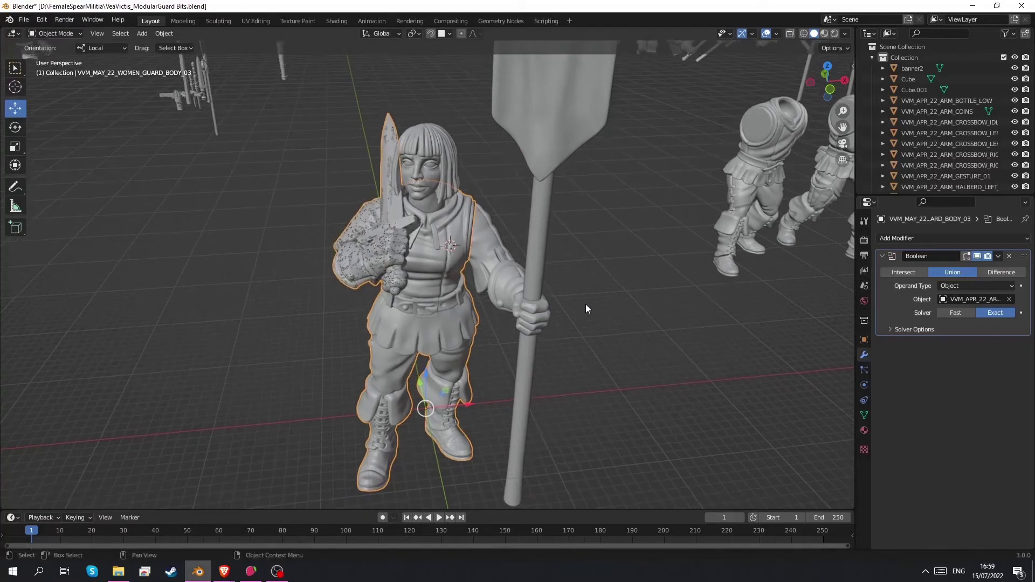
left_click(998, 256)
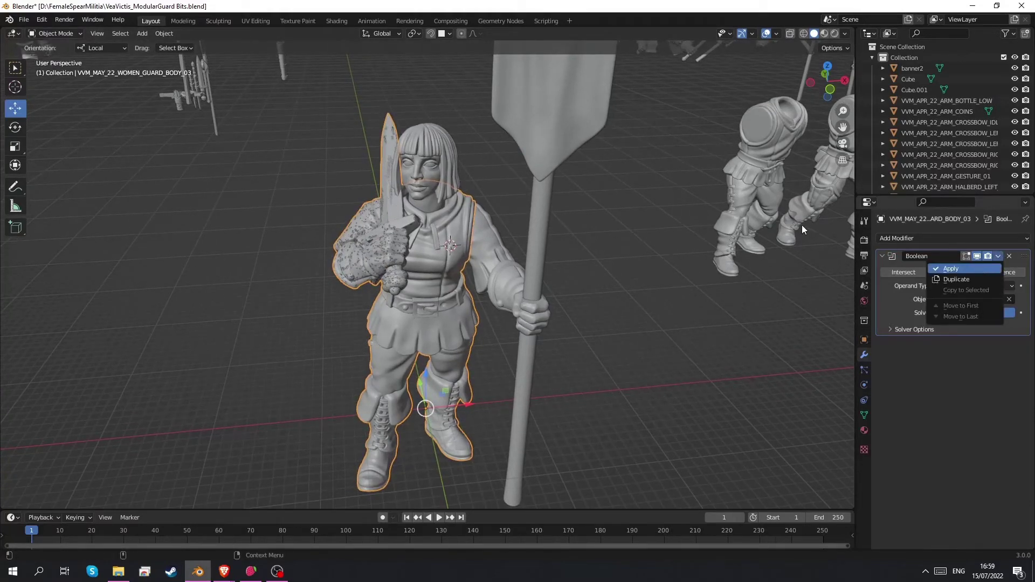
key("Return")
Step: Add another Boolean modifier to the guard's body and set it to Union with the spear arm VVM_MAY_22_ARM_SPEAR_GUARDING
left_click(922, 243)
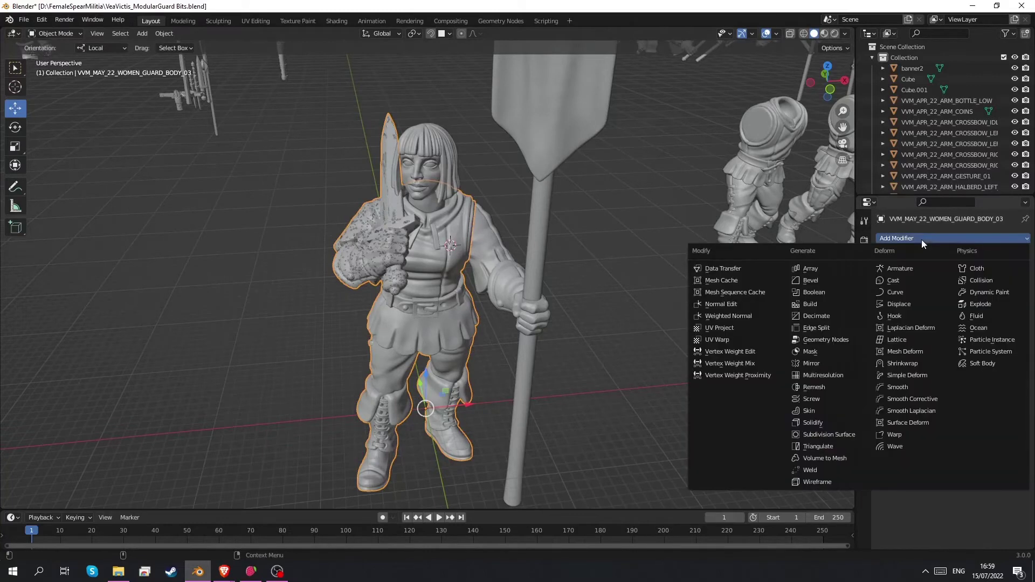
left_click(803, 294)
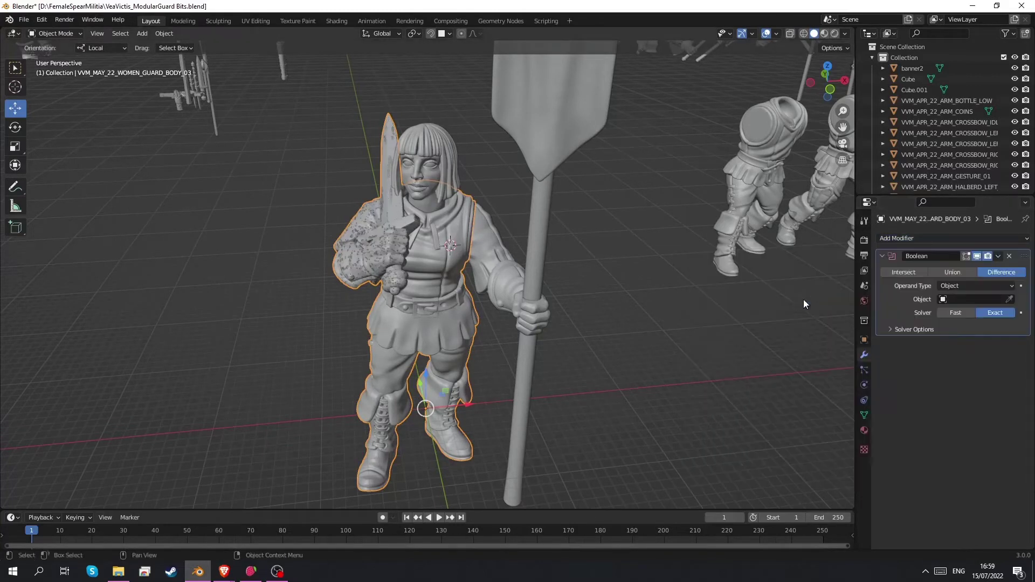
left_click(953, 273)
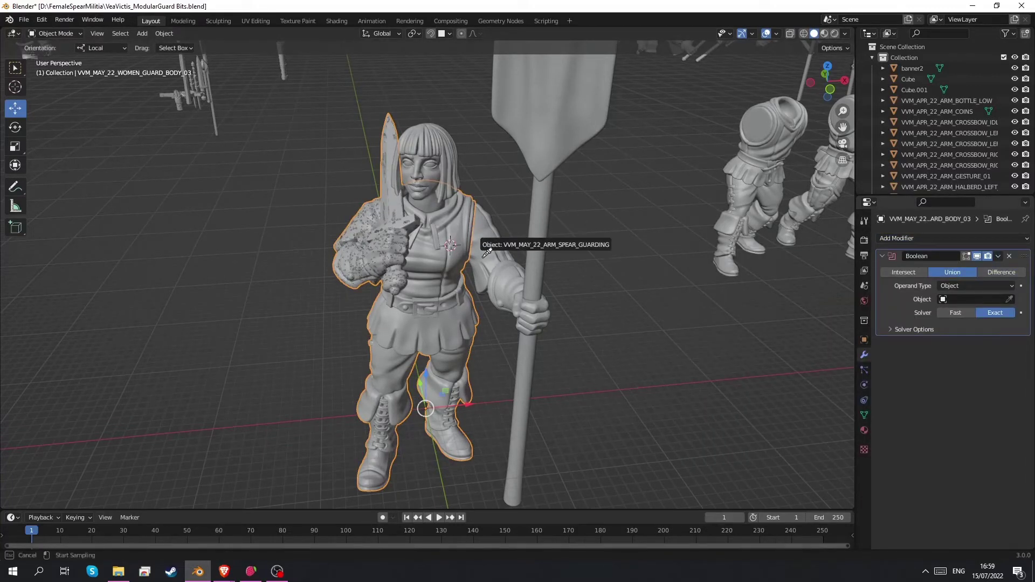
left_click(746, 305)
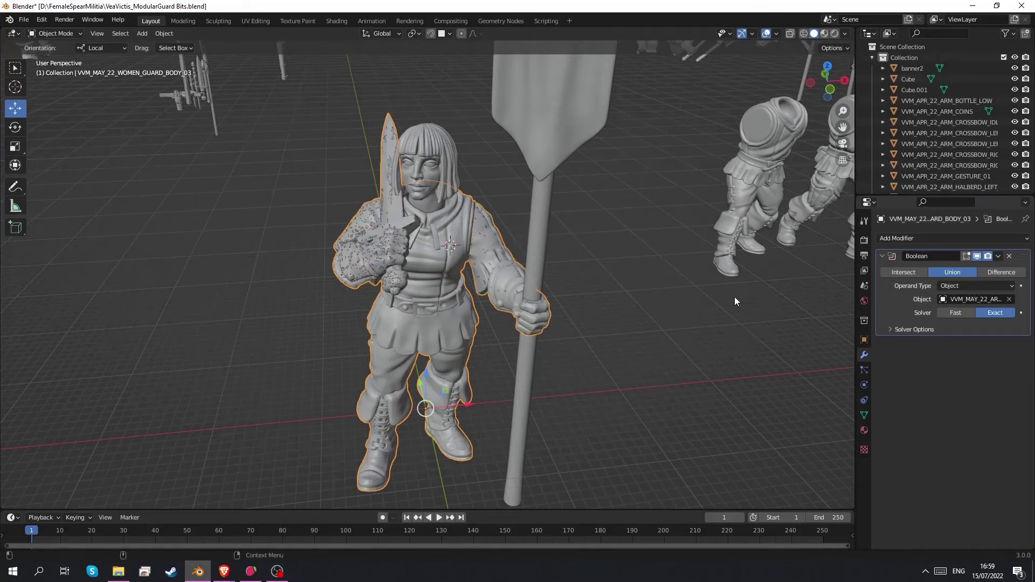
middle_click_drag(771, 264, 611, 261)
middle_click_drag(542, 267, 471, 301)
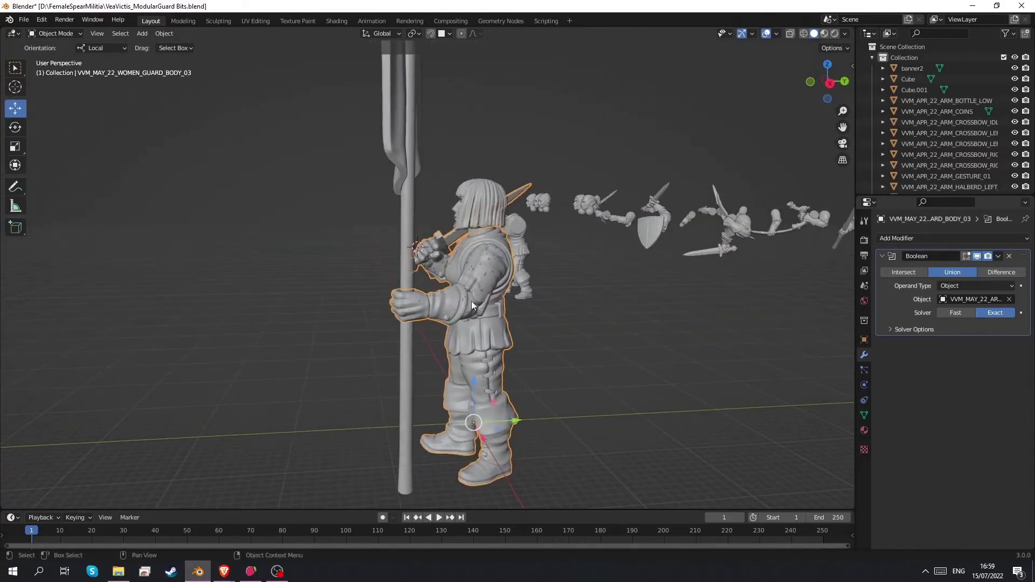
Step: Move the scabbard VVM_APR_22_SCABBARD beside the guard, about 57 m along X and -100 m along Y, in top view
middle_click_drag(567, 252, 498, 280)
left_click(556, 248)
key("KP_Decimal")
middle_click_drag(481, 244, 558, 290)
scroll(558, 290, "down", 10)
key("KP_7")
scroll(422, 353, "down", 4)
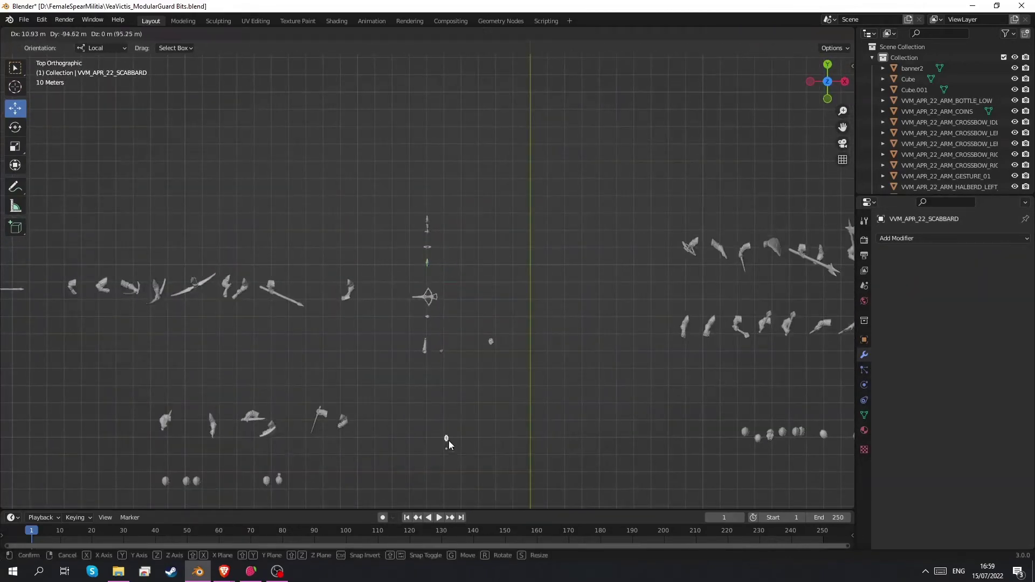
left_click_drag(429, 276, 449, 438)
middle_click_drag(449, 439, 449, 224, "shift")
left_click_drag(450, 225, 548, 397)
key("KP_Decimal")
middle_click_drag(557, 412, 467, 252)
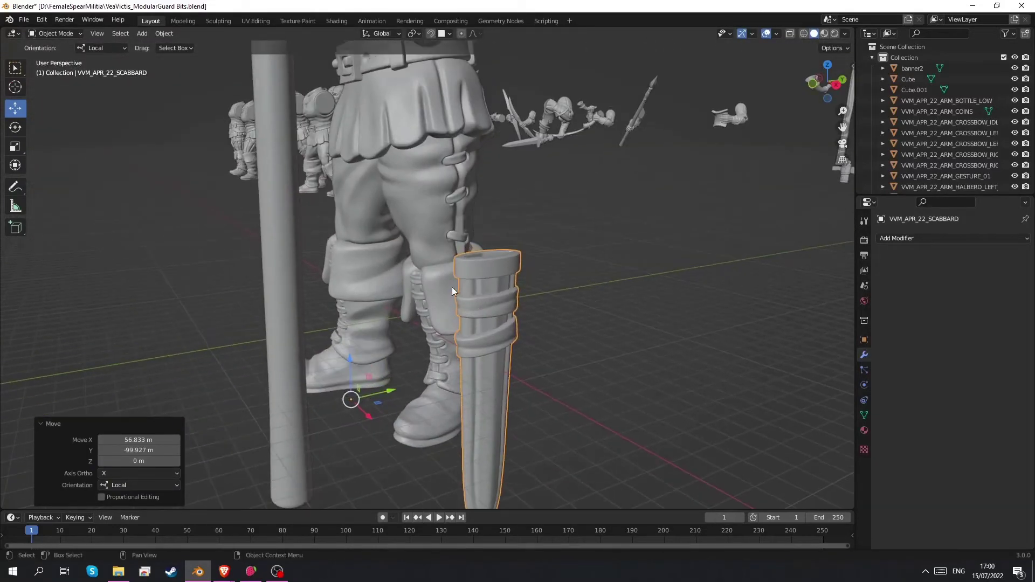
Step: Raise the scabbard onto the guard's waist using face snapping with Align Rotation to Target
scroll(448, 283, "down", 2)
left_click(448, 34)
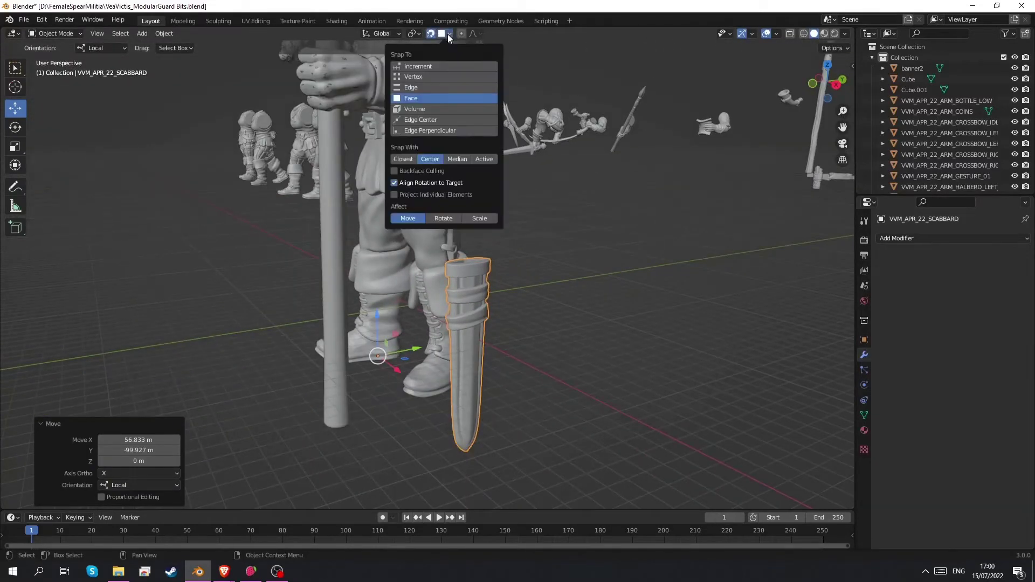
left_click_drag(379, 356, 441, 115)
left_click_drag(441, 116, 454, 150, "alt")
middle_click_drag(454, 150, 448, 196, "alt")
left_click_drag(448, 196, 431, 210, "alt")
Step: Rotate the scabbard upright with Trackball by about -78° and -6.6°, and move it to the guard's left hip
key("e")
left_click_drag(340, 292, 339, 219)
left_click_drag(401, 239, 336, 294, "alt")
key("w")
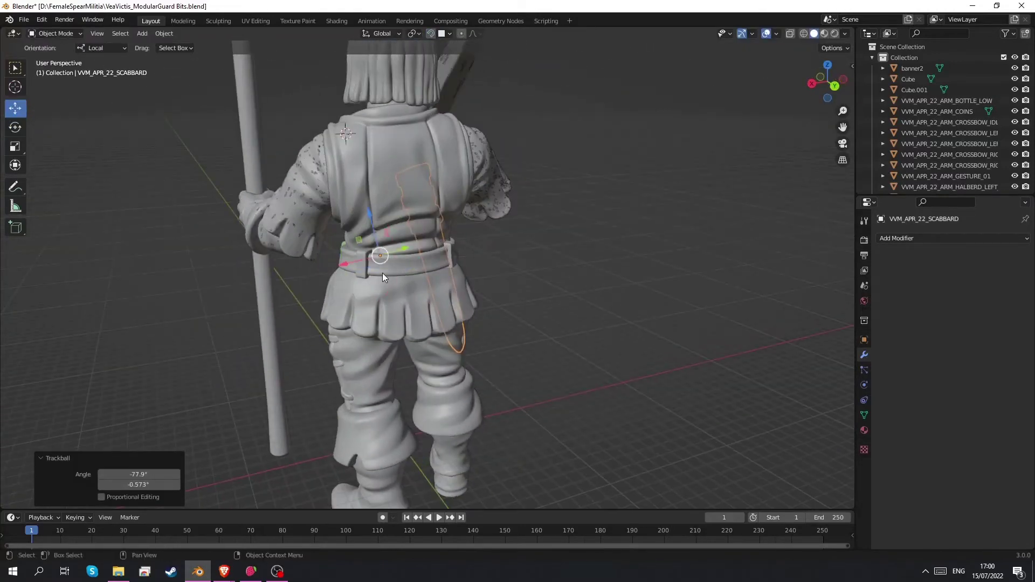
left_click_drag(383, 245, 350, 239, "alt")
left_click_drag(416, 252, 316, 300)
left_click_drag(340, 291, 480, 270, "alt")
Step: Fine-tune the scabbard's position and tilt so it hangs against the guard's left hip beneath the spear arm
left_click_drag(322, 367, 343, 358)
key("e")
left_click_drag(456, 300, 386, 330, "alt")
left_click_drag(316, 339, 309, 320)
key("w")
left_click_drag(360, 300, 302, 324, "alt")
middle_click_drag(301, 323, 502, 277)
left_click_drag(553, 344, 558, 350)
middle_click_drag(535, 348, 312, 350)
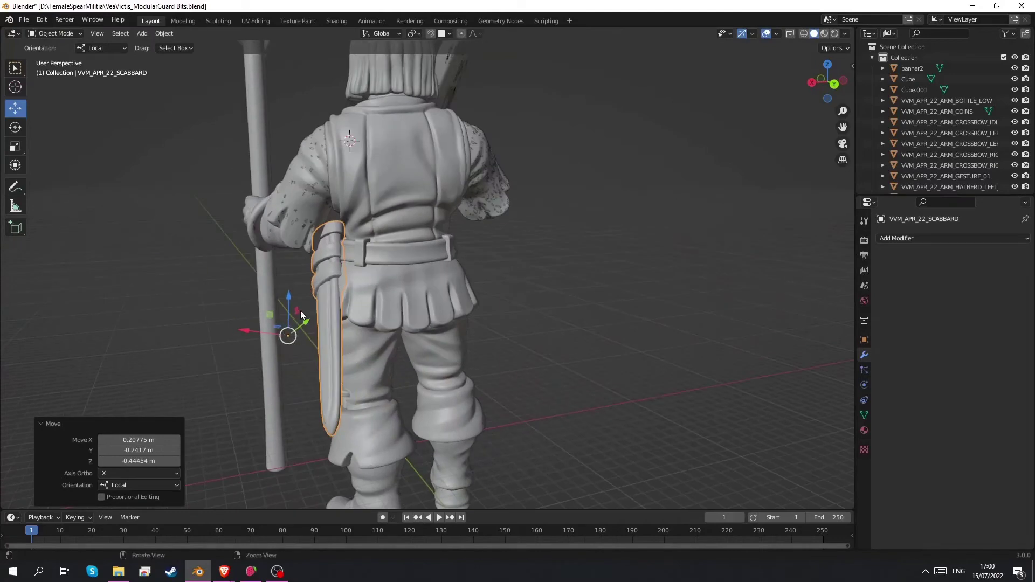
Step: Check the guard from several sides and apply the body's Boolean union with the spear arm
middle_click_drag(305, 311, 490, 355)
scroll(437, 294, "down", 3)
scroll(463, 312, "up", 5)
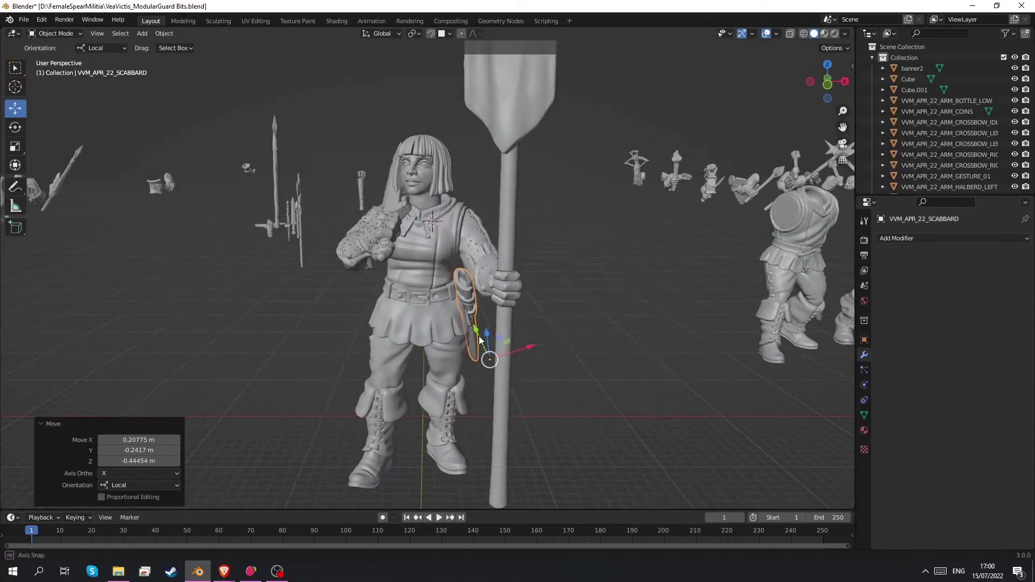
left_click(449, 268)
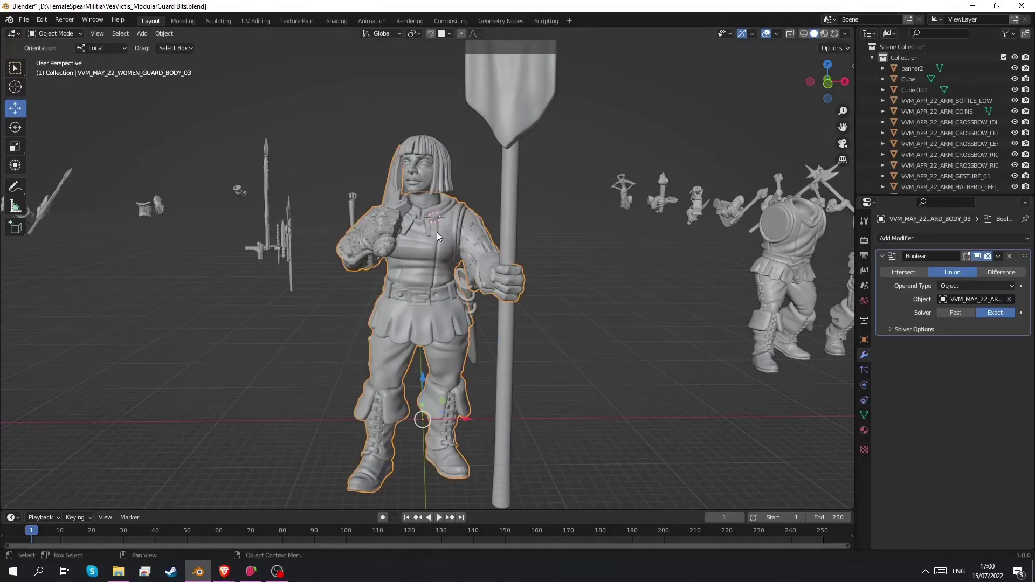
middle_click_drag(473, 236, 535, 308)
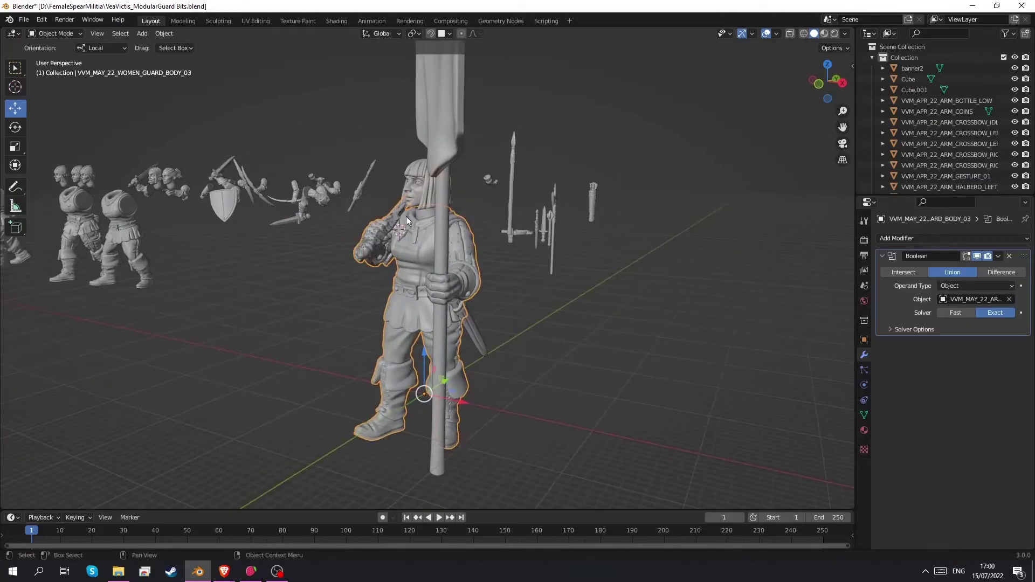
middle_click_drag(398, 208, 658, 340)
left_click(998, 256)
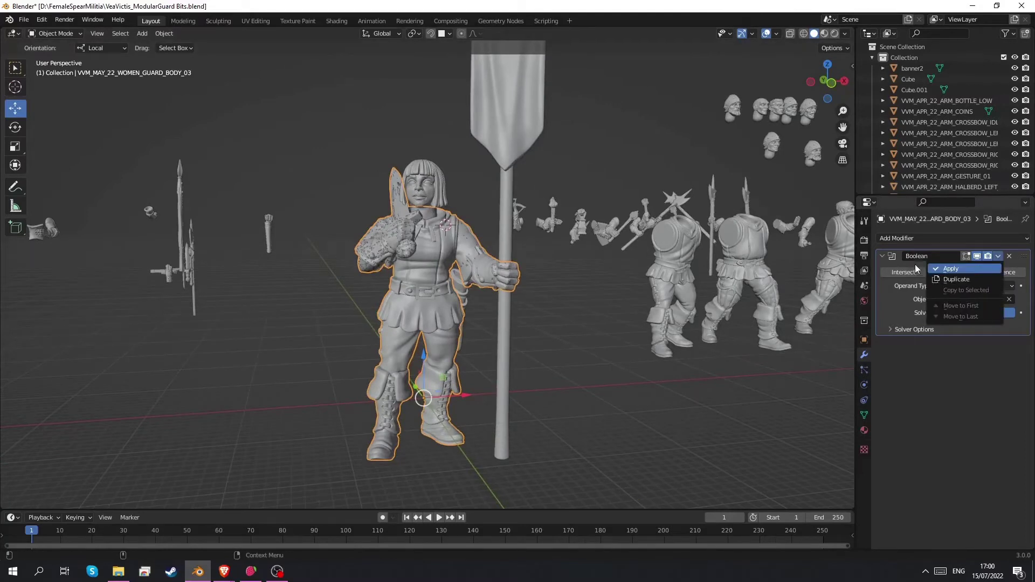
left_click(938, 266)
Step: Add a Boolean modifier to the body, set it to Union with banner2, and apply it
left_click(904, 240)
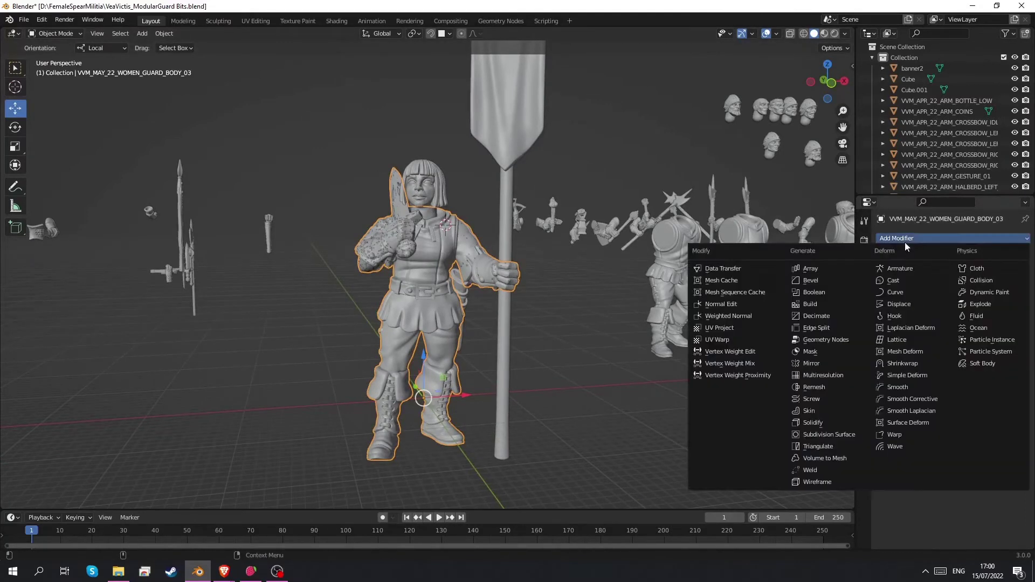
left_click(815, 294)
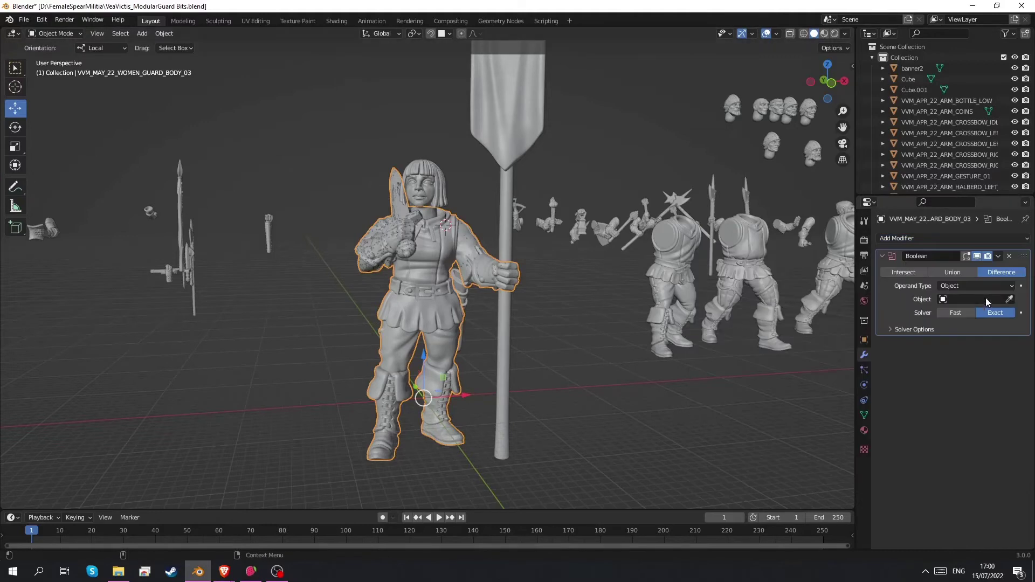
left_click(952, 272)
left_click(1010, 300)
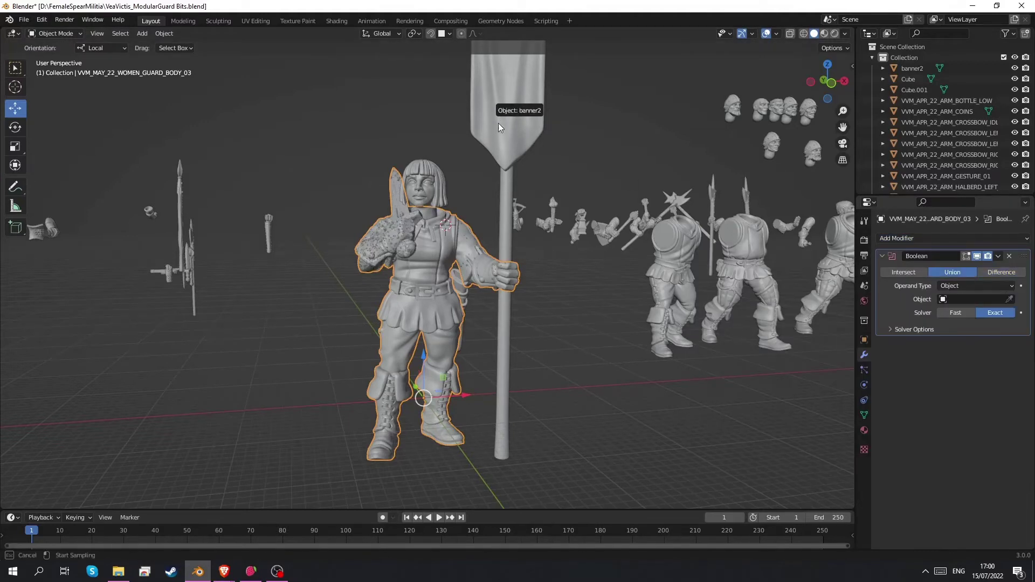
left_click(998, 256)
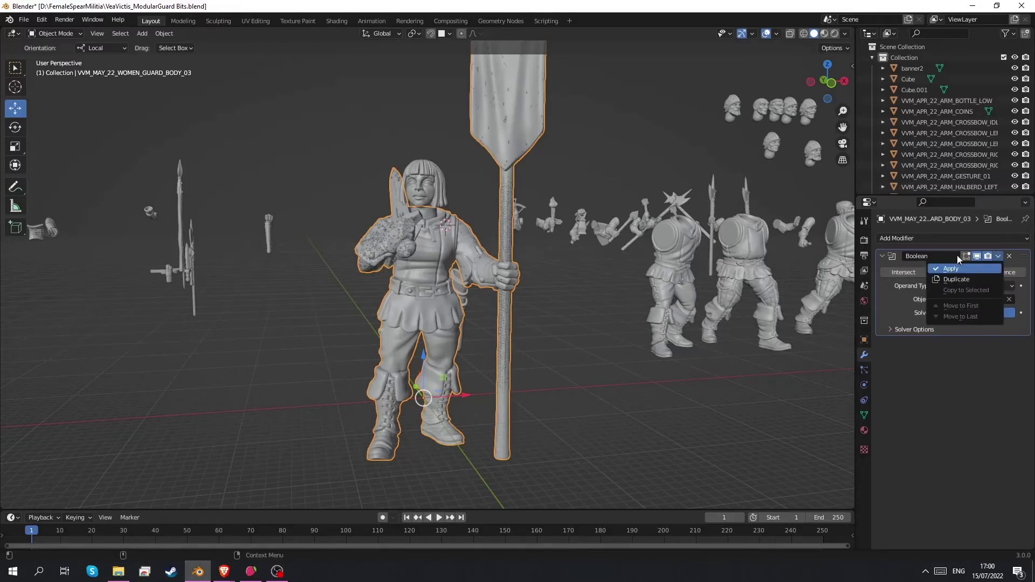
left_click(938, 269)
Step: Merge the head VVM_MAY_22_WOMEN_GUARD_HEAD_06 into the body with a Boolean Union modifier and apply it
left_click(924, 239)
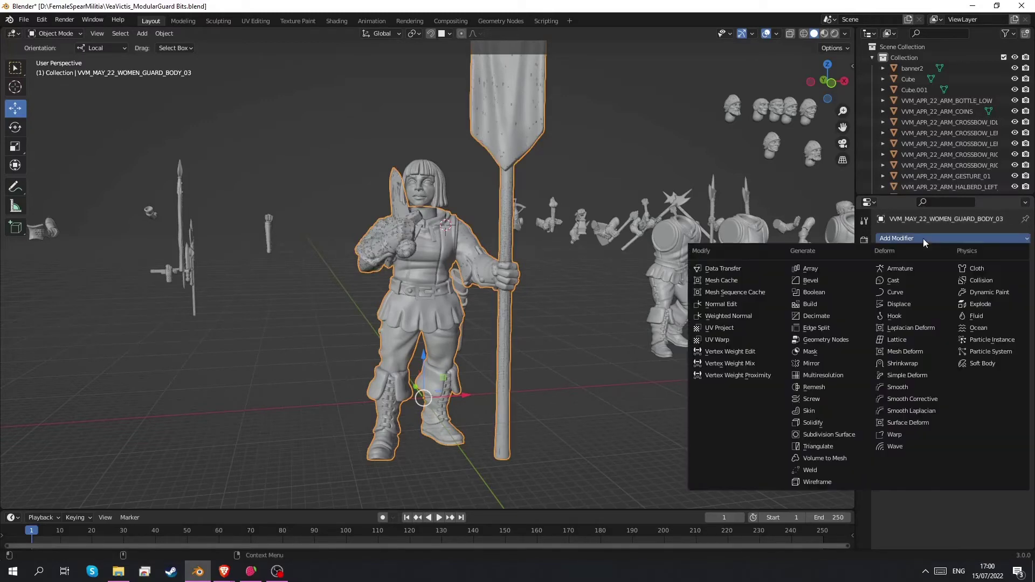
left_click(837, 294)
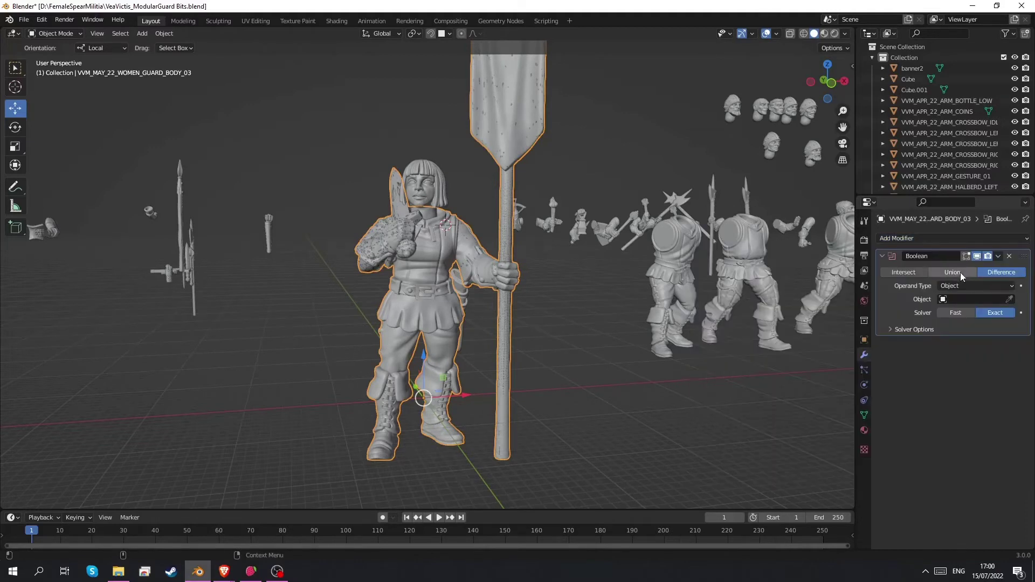
left_click(959, 272)
left_click(1010, 299)
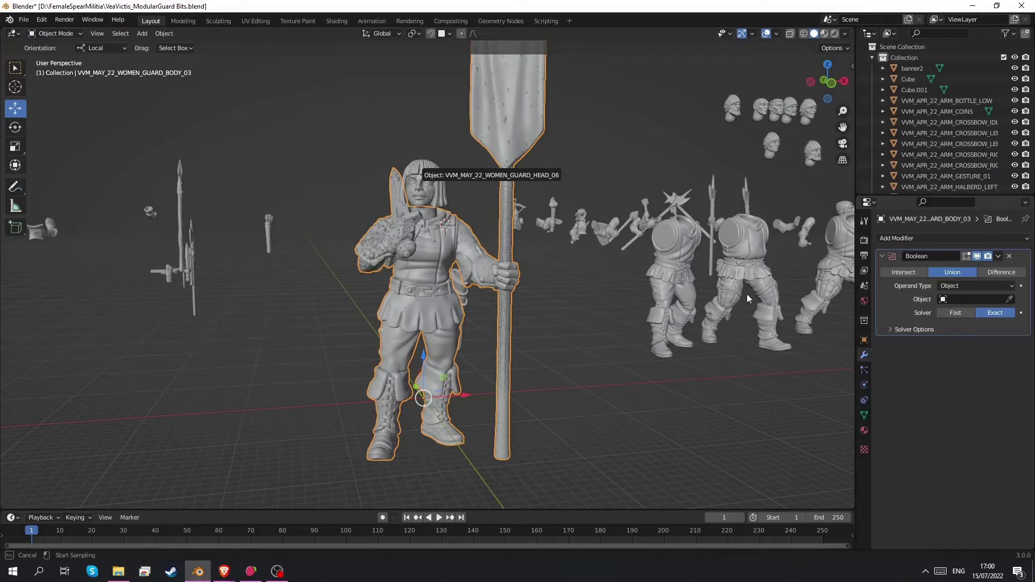
left_click(420, 183)
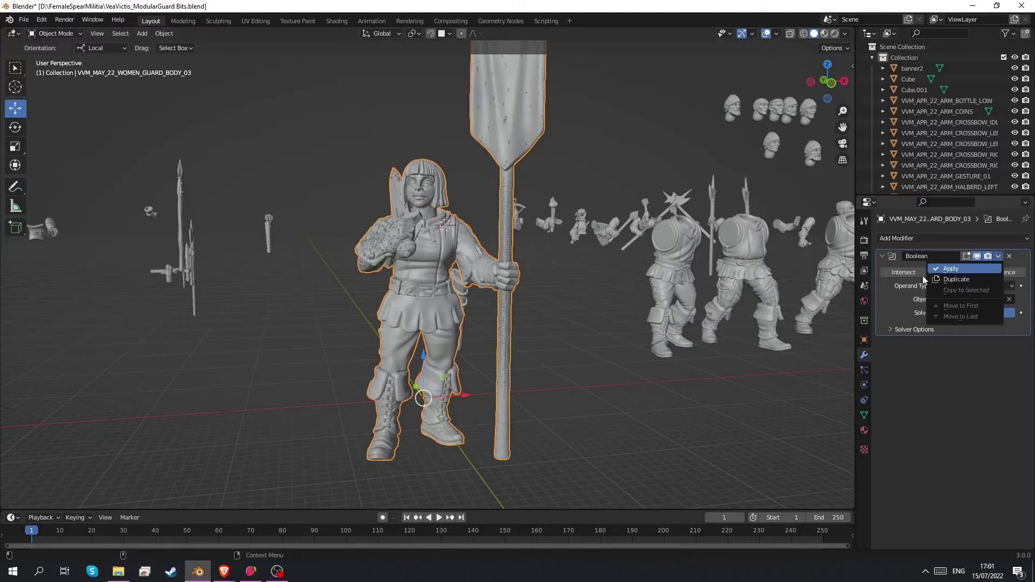
left_click(936, 269)
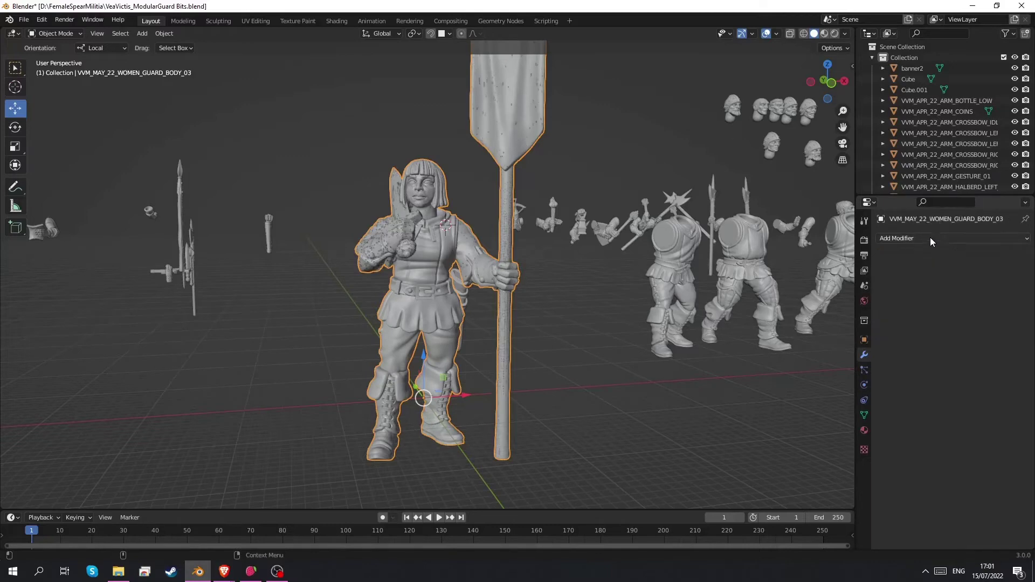
Step: Merge the scabbard VVM_APR_22_SCABBARD into the body with a Boolean Union modifier and apply it
left_click(930, 238)
left_click(820, 295)
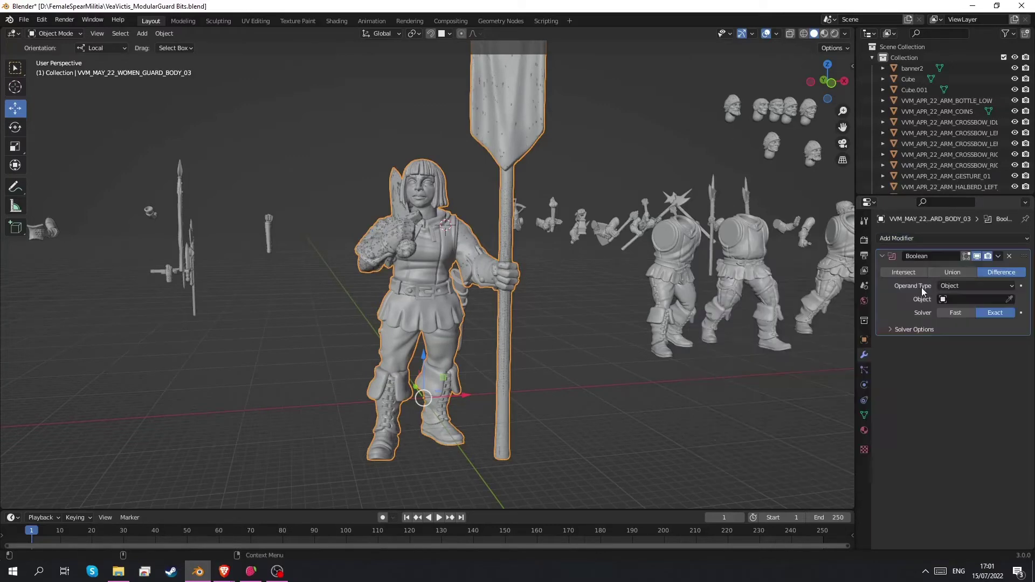
left_click(949, 272)
left_click(1010, 299)
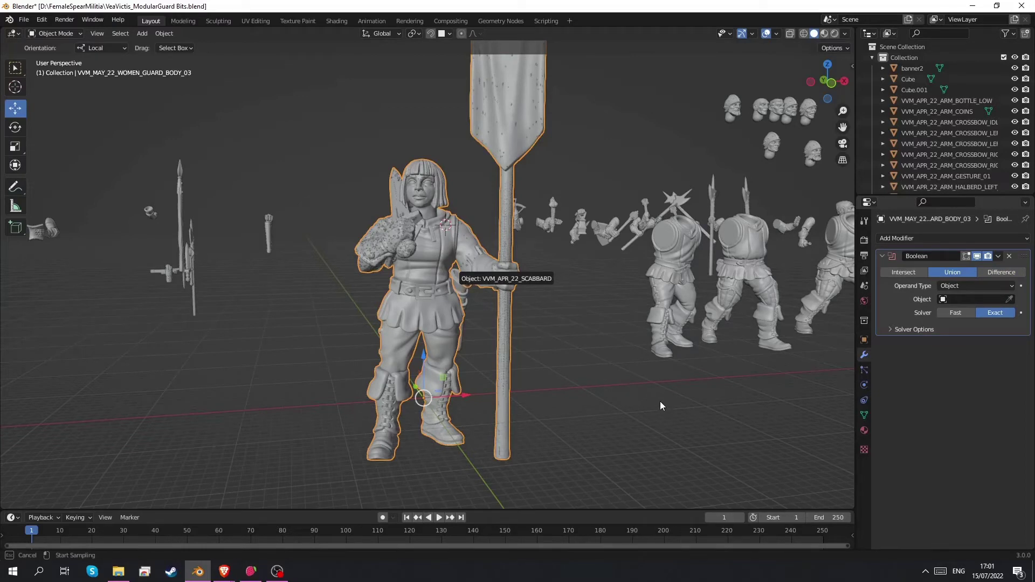
left_click(999, 258)
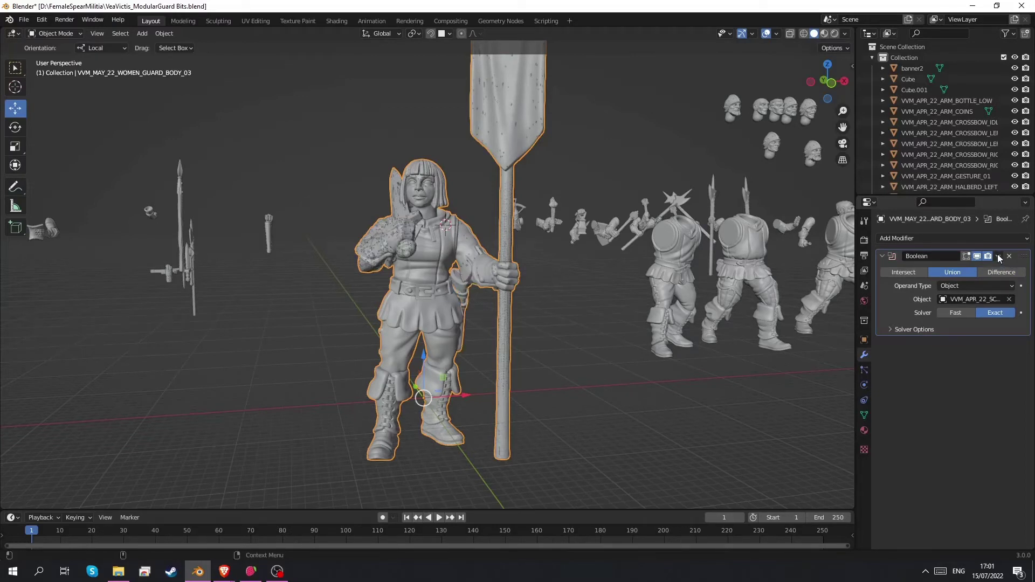
left_click(999, 256)
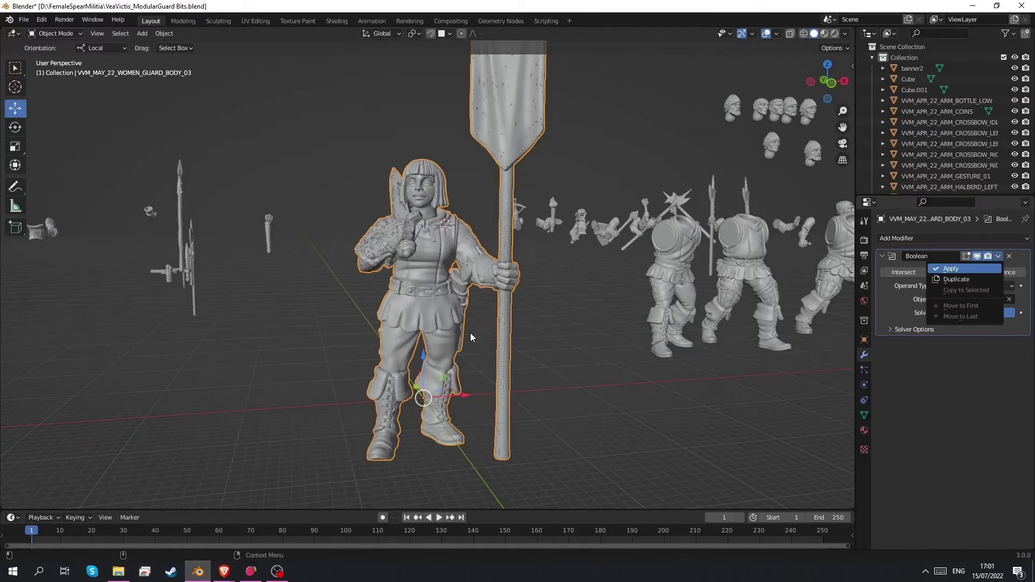
key("Return")
Step: Move the merged guard about -29 m along X in top view, away from the leftover separate parts
key("KP_7")
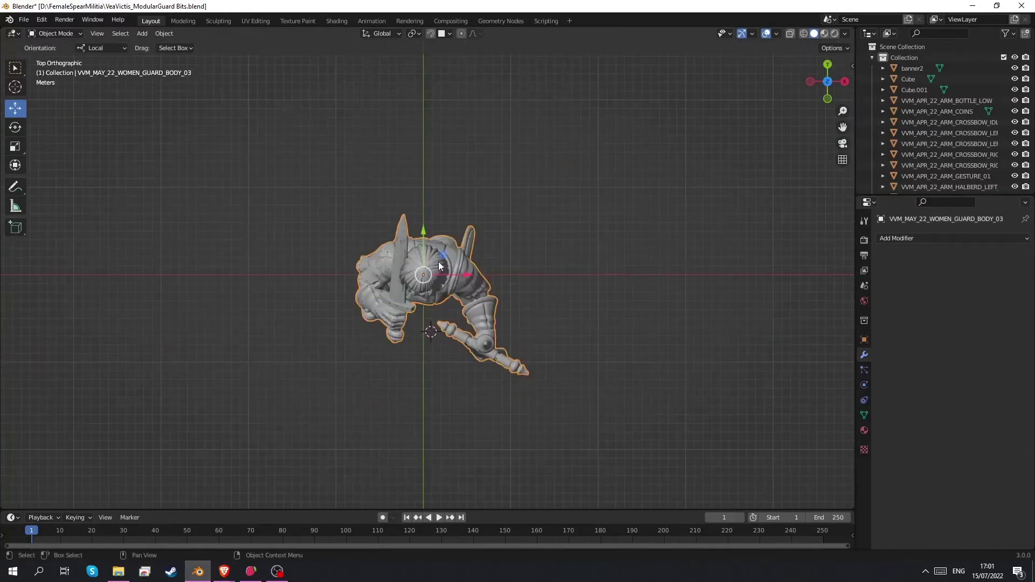
left_click_drag(440, 259, 189, 274)
key("KP_Decimal")
middle_click_drag(349, 364, 347, 257)
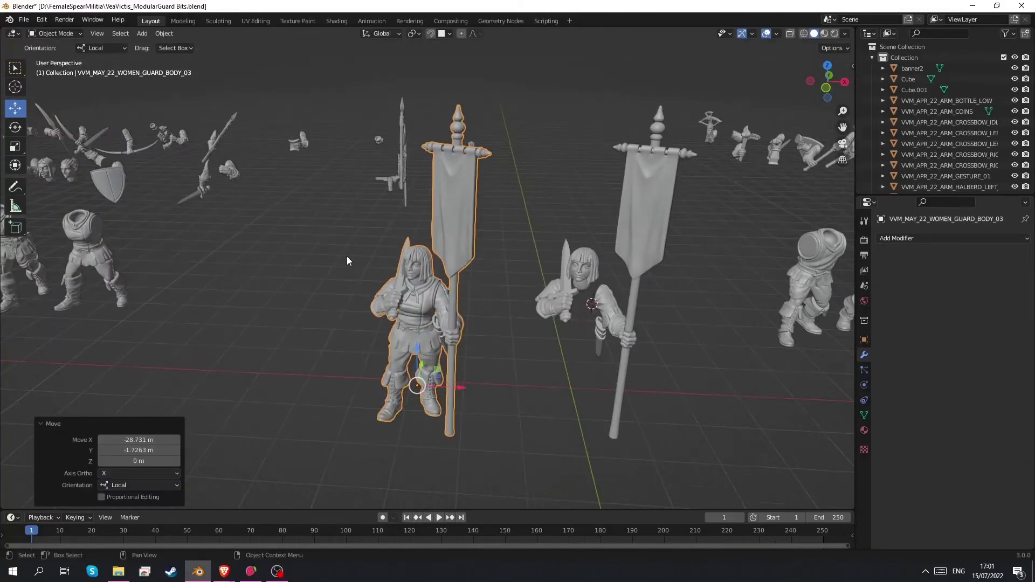
Step: Switch the merged guard VVM_MAY_22_WOMEN_GUARD_BODY_03 to Edit Mode and deselect its whole mesh
scroll(347, 259, "up", 4)
middle_click_drag(401, 308, 345, 178)
left_click(50, 35)
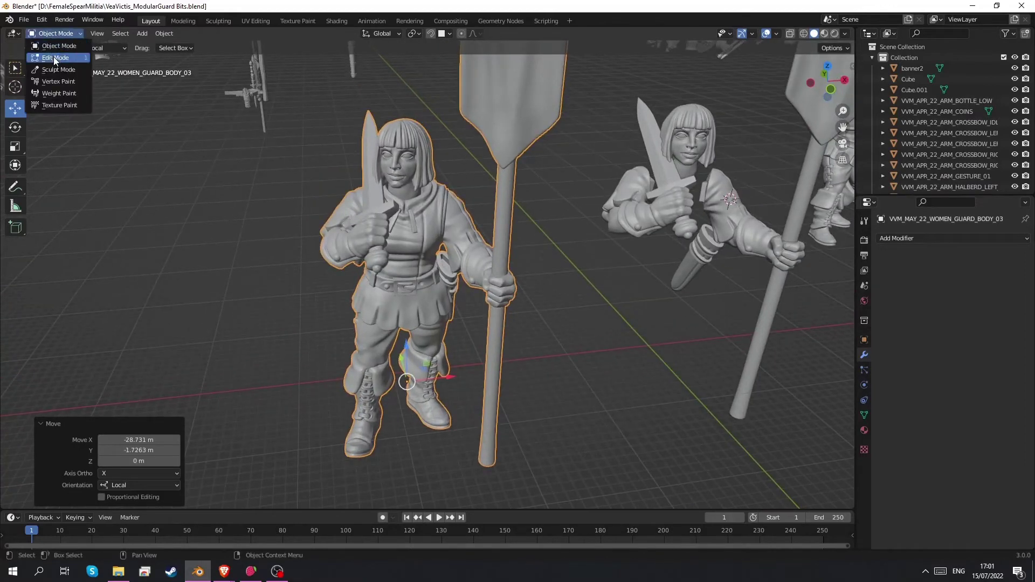
key("Return")
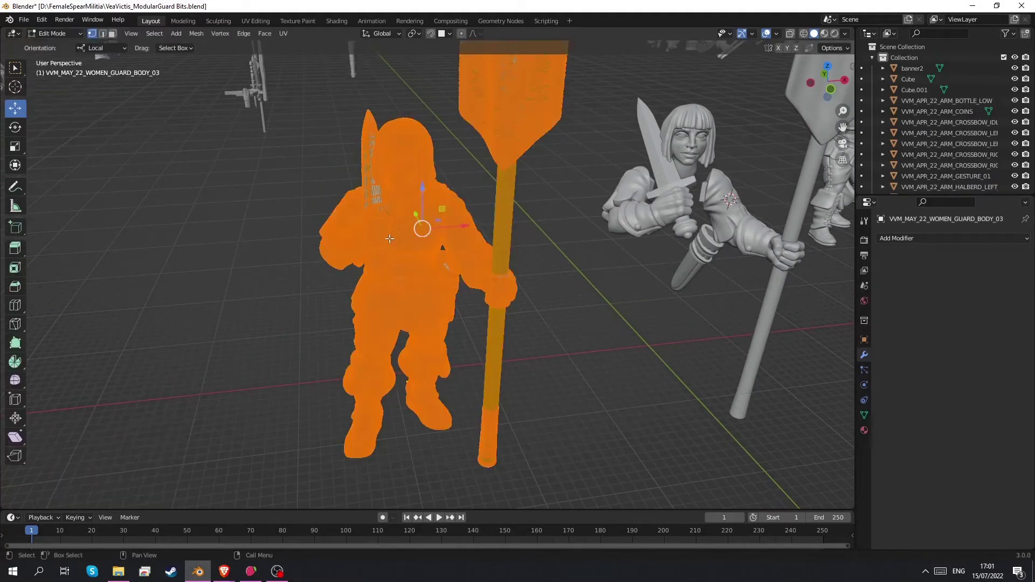
key("alt+a")
middle_click_drag(430, 274, 395, 238)
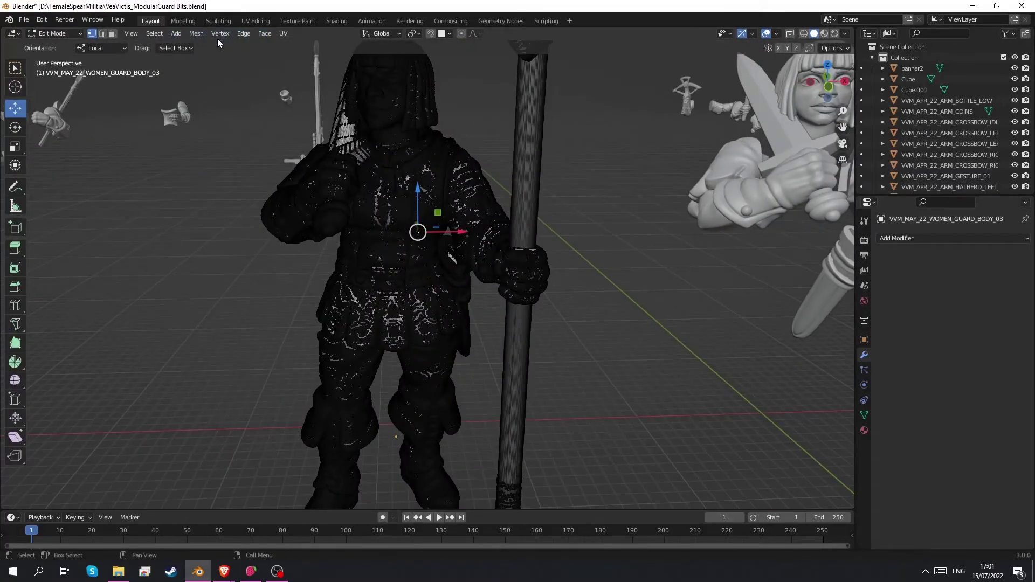
Step: Try selecting the guard's linked geometry and shifting the whole mesh, and undo the shift
left_click(157, 39)
mouse_move(203, 224)
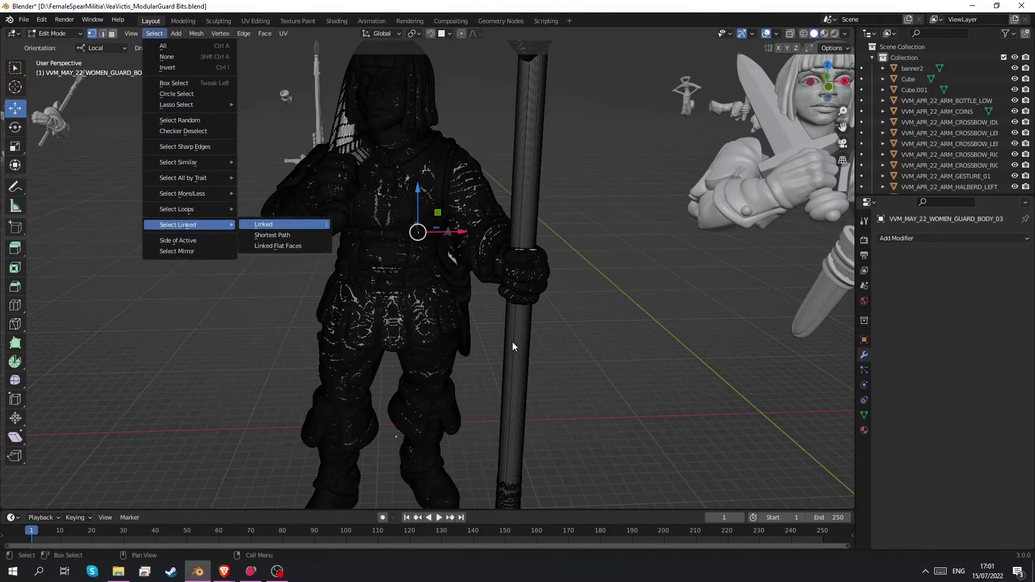
key("ctrl+l")
middle_click_drag(513, 342, 470, 300)
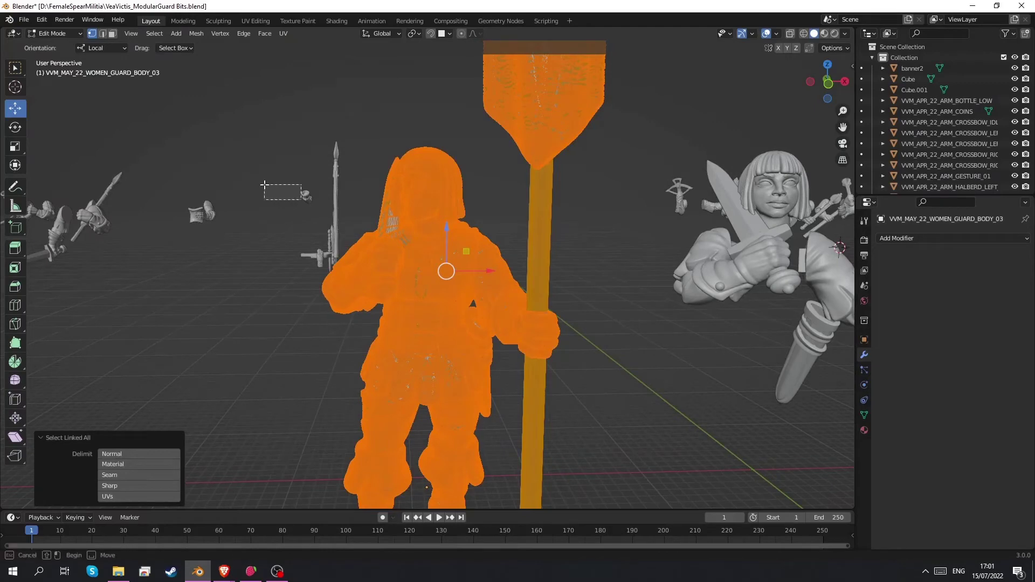
left_click(471, 259)
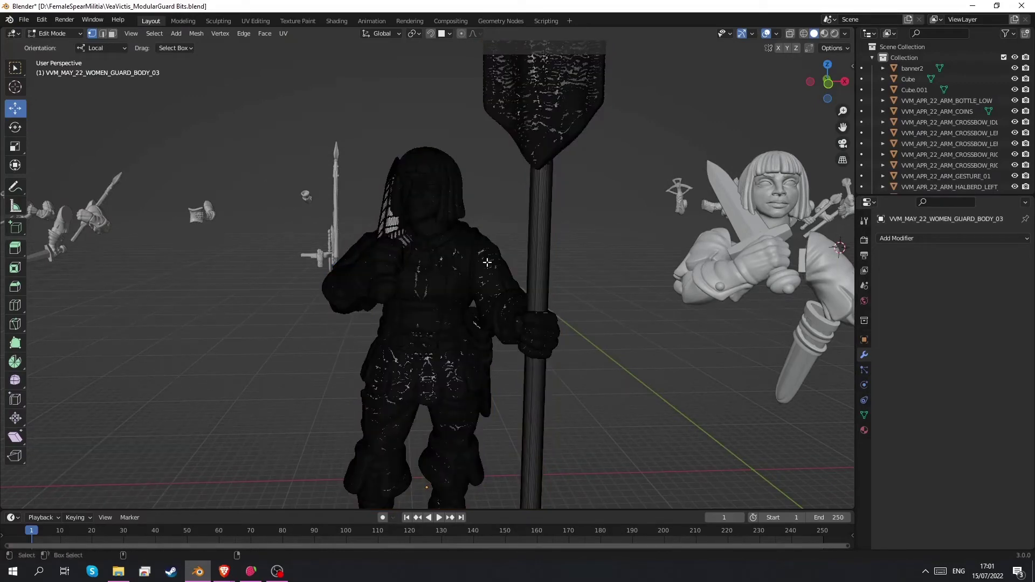
key("a")
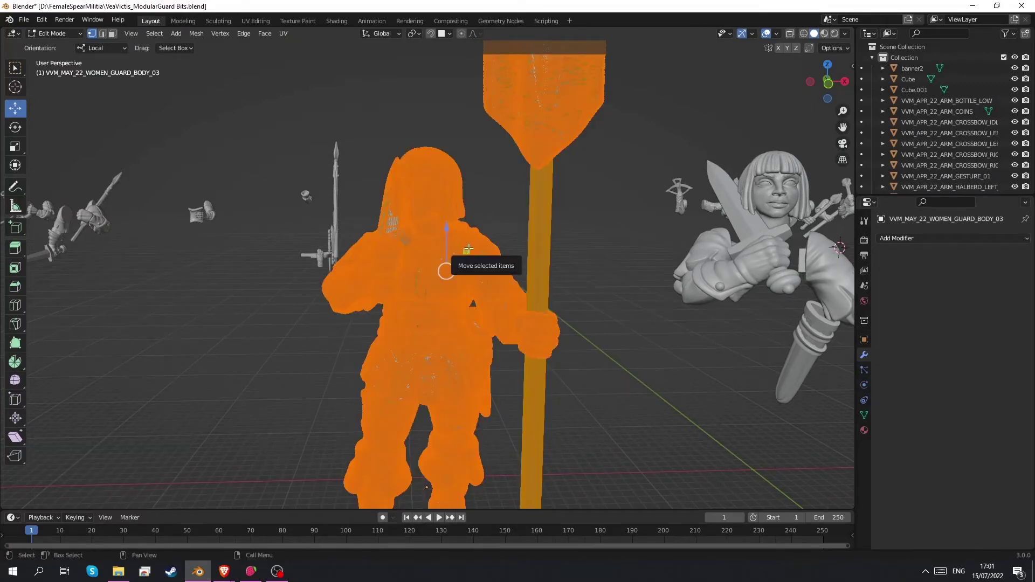
left_click_drag(470, 251, 477, 295)
key("ctrl+z")
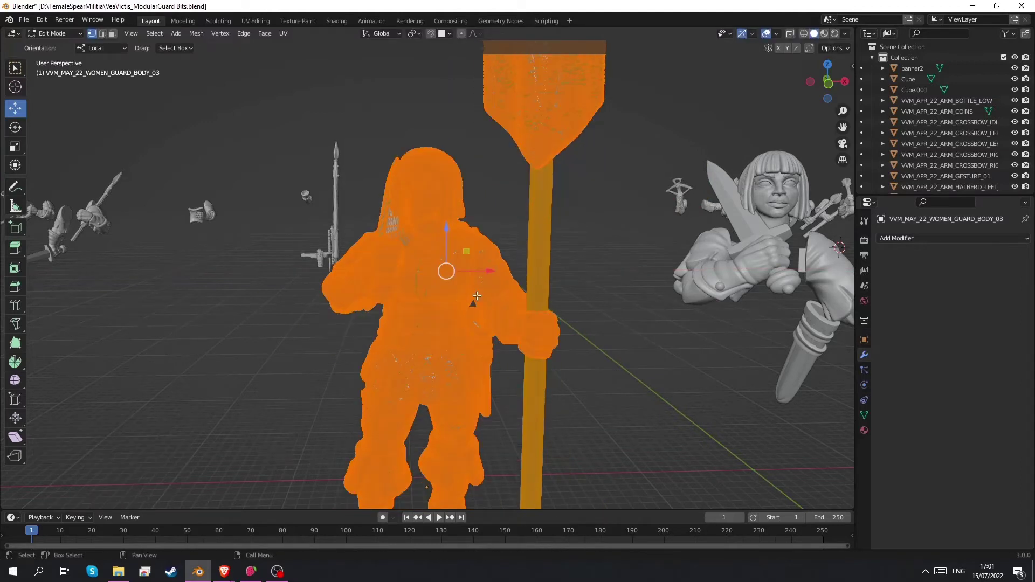
Step: Invert the mesh selection of the merged guard and return to Object Mode
left_click(155, 33)
left_click(187, 67)
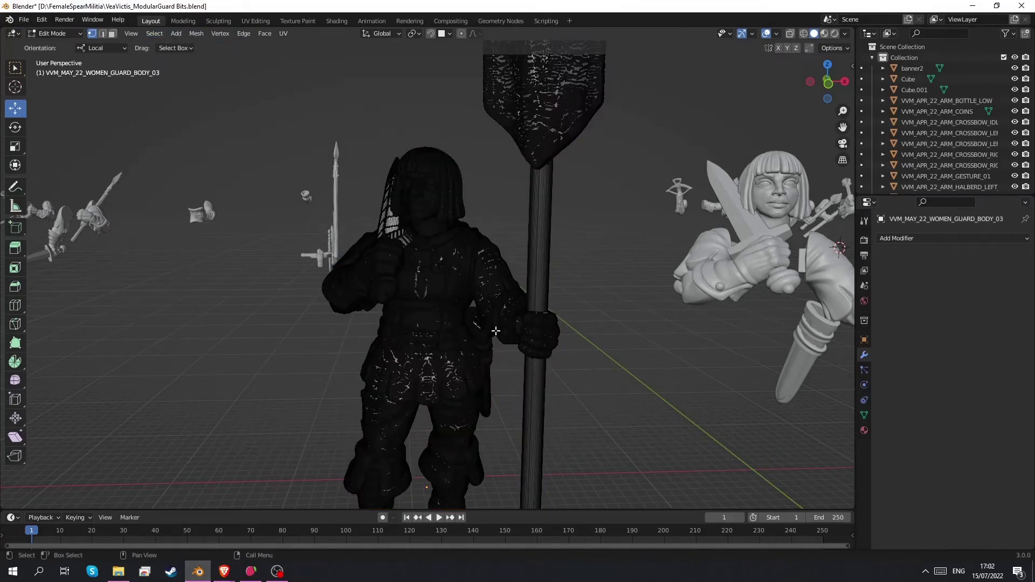
middle_click_drag(495, 331, 453, 281)
key("Tab")
middle_click_drag(488, 241, 449, 271)
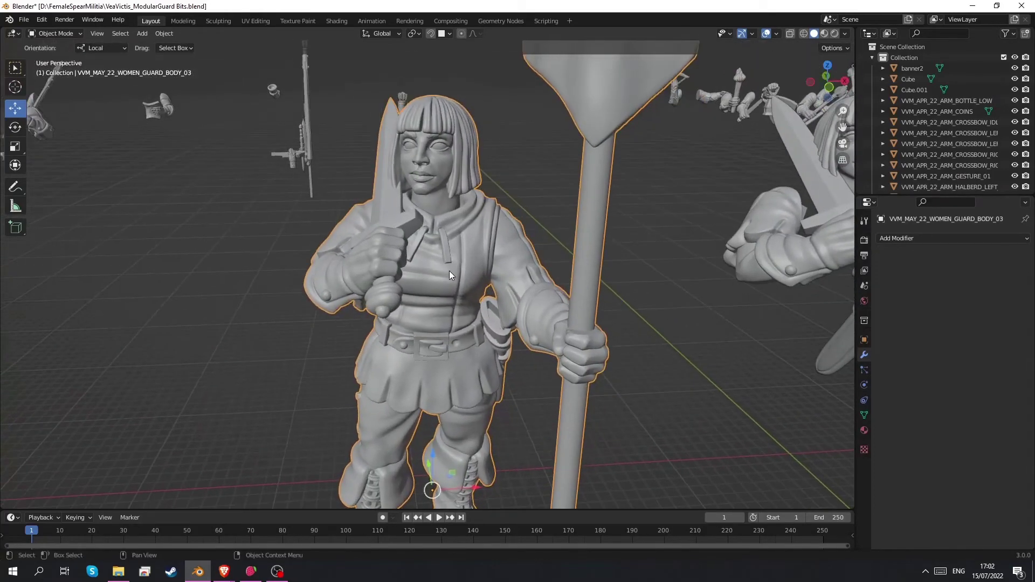
Step: Look up the 3D-Print Toolbox add-on in the preferences by searching for "print", and close the preferences
left_click(37, 21)
left_click(96, 187)
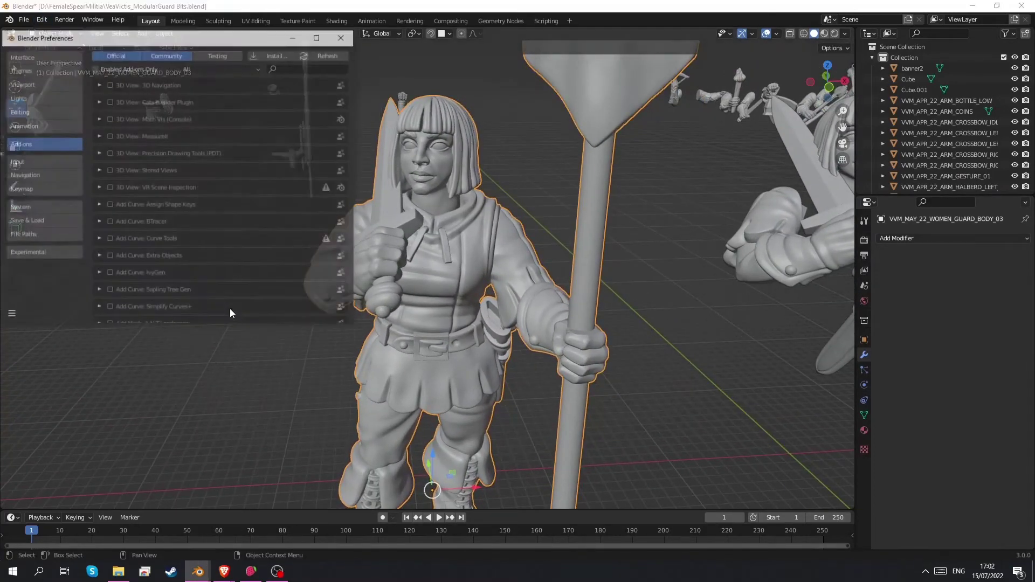
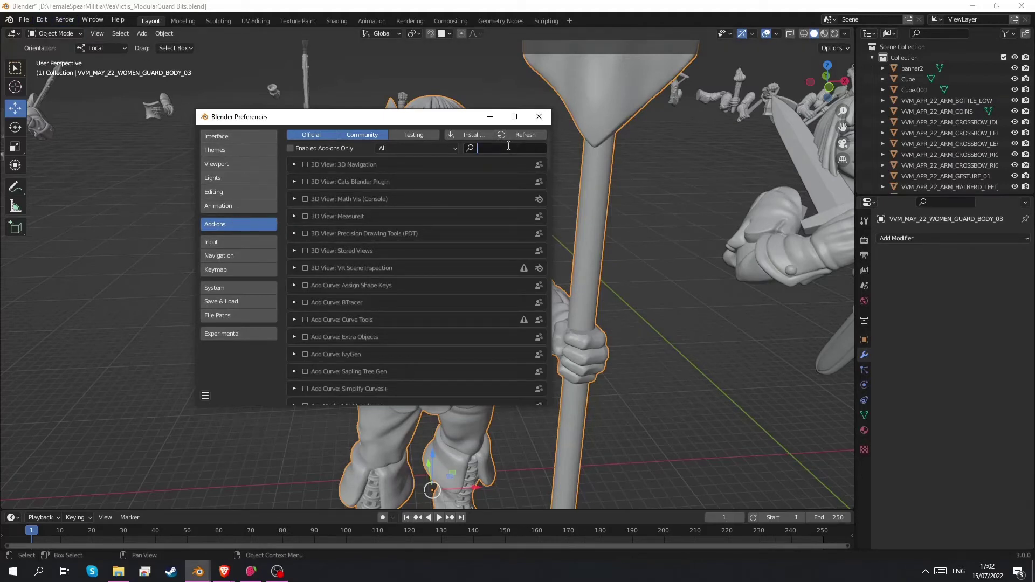
type("3d pr")
key("BackSpace")
key("BackSpace")
key("BackSpace")
type("prn")
key("BackSpace")
key("BackSpace")
key("BackSpace")
key("BackSpace")
key("BackSpace")
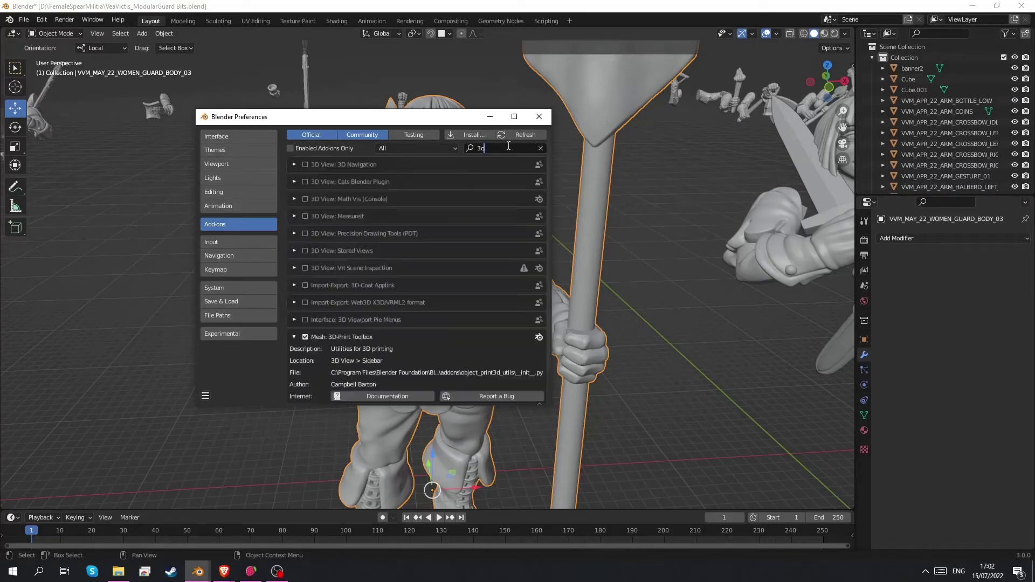
type("print")
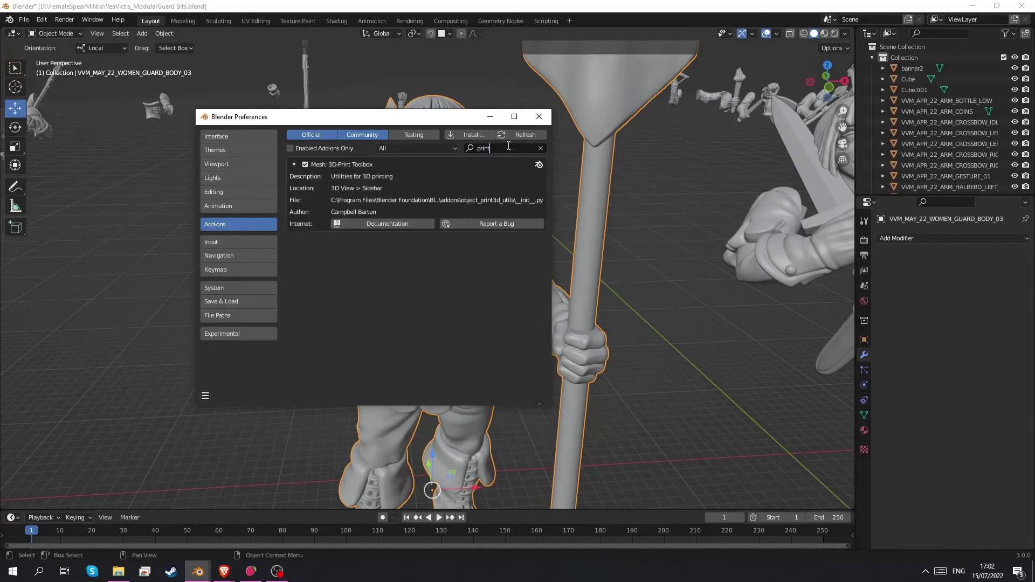
left_click(540, 117)
Step: Put the merged guard in Edit Mode and display the 3D-Print Toolbox checks in the viewport sidebar
scroll(527, 195, "down", 1)
middle_click_drag(563, 186, 558, 185, "alt")
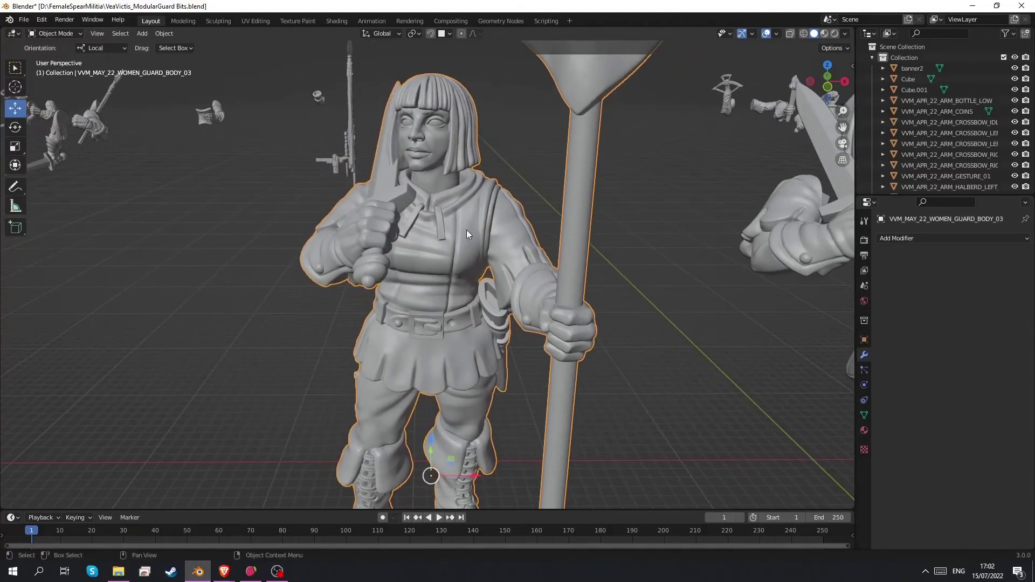
middle_click_drag(415, 221, 379, 203, "alt")
scroll(324, 180, "down", 1)
left_click(54, 34)
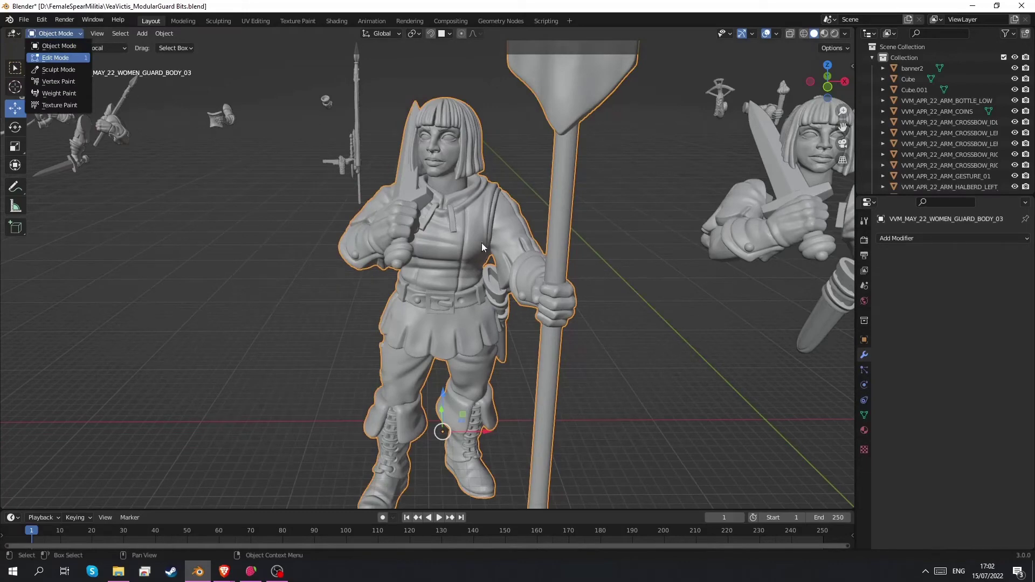
key("Return")
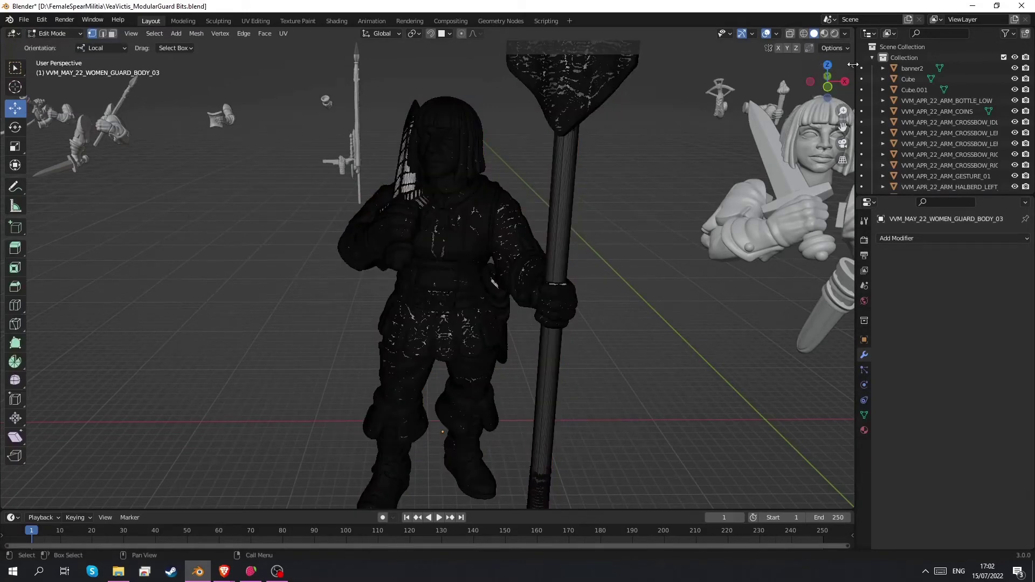
left_click_drag(848, 68, 701, 88)
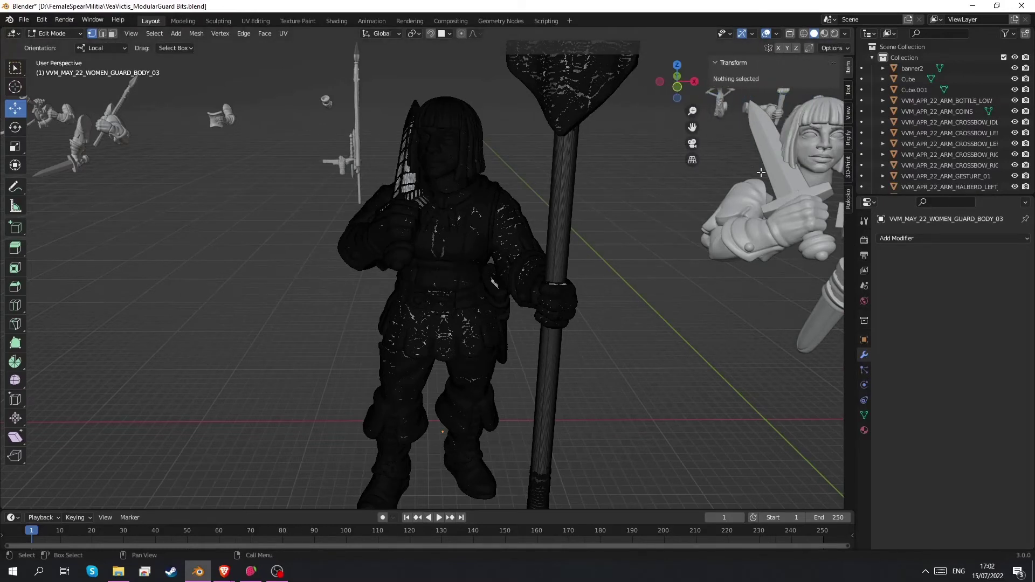
left_click(848, 165)
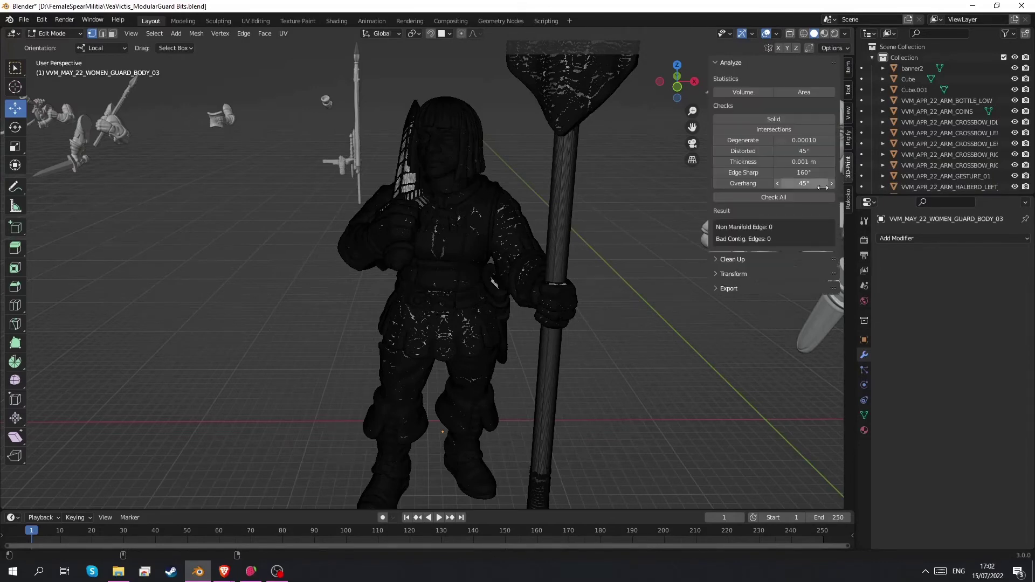
Step: Run the 3D-Print Solid check on the merged guard mesh and return to Object Mode
middle_click_drag(590, 271, 602, 244, "shift")
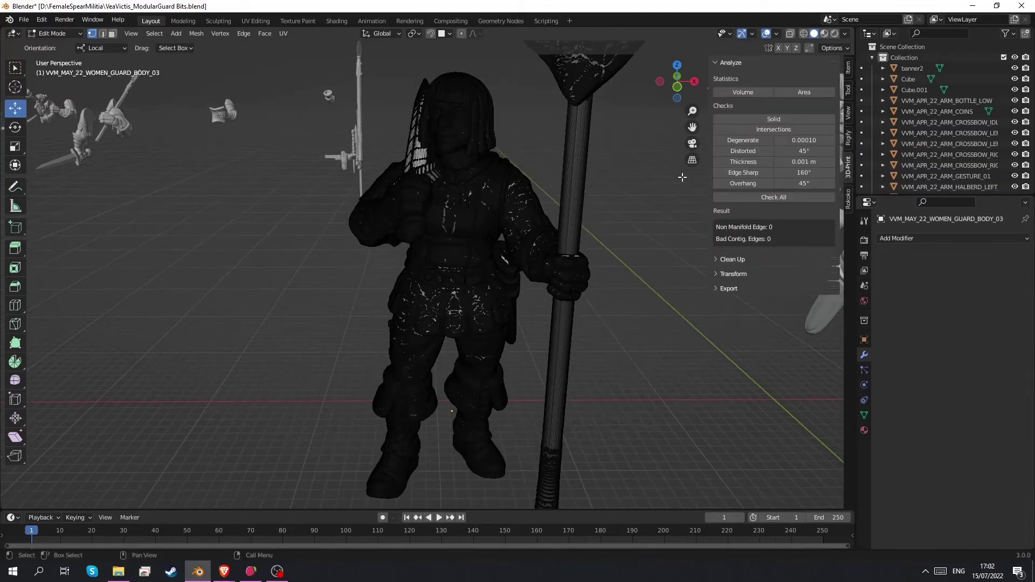
left_click(744, 119)
left_click(720, 120)
middle_click_drag(693, 418, 669, 372)
mouse_move(501, 259)
middle_mouse_down("shift")
mouse_move(493, 287)
mouse_move(505, 259)
mouse_move(528, 277)
mouse_move(494, 272)
middle_mouse_up("shift")
key("Tab")
Step: Start an STL export of the selected guard and limit it to Selection Only
left_click(23, 20)
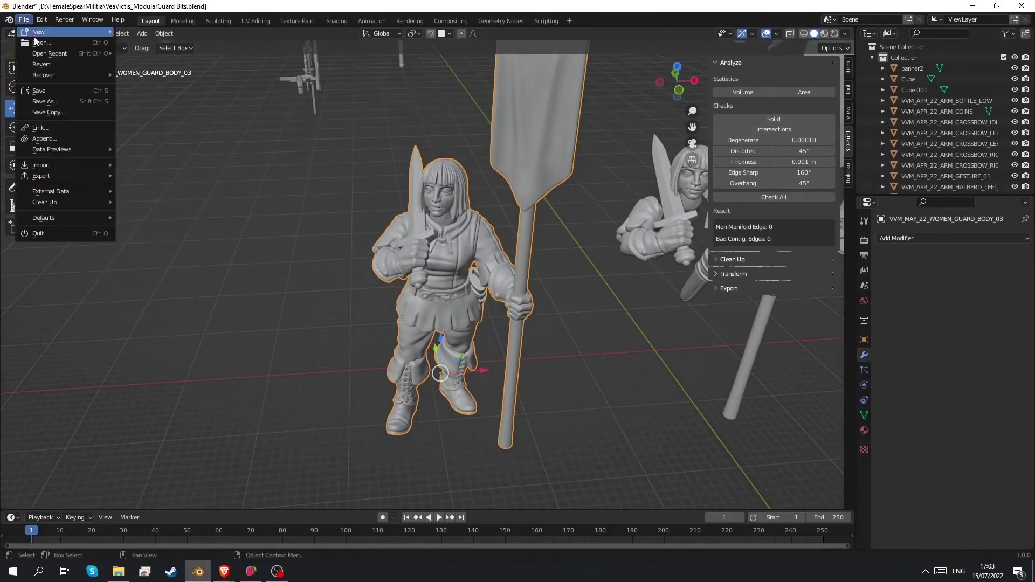
mouse_move(81, 188)
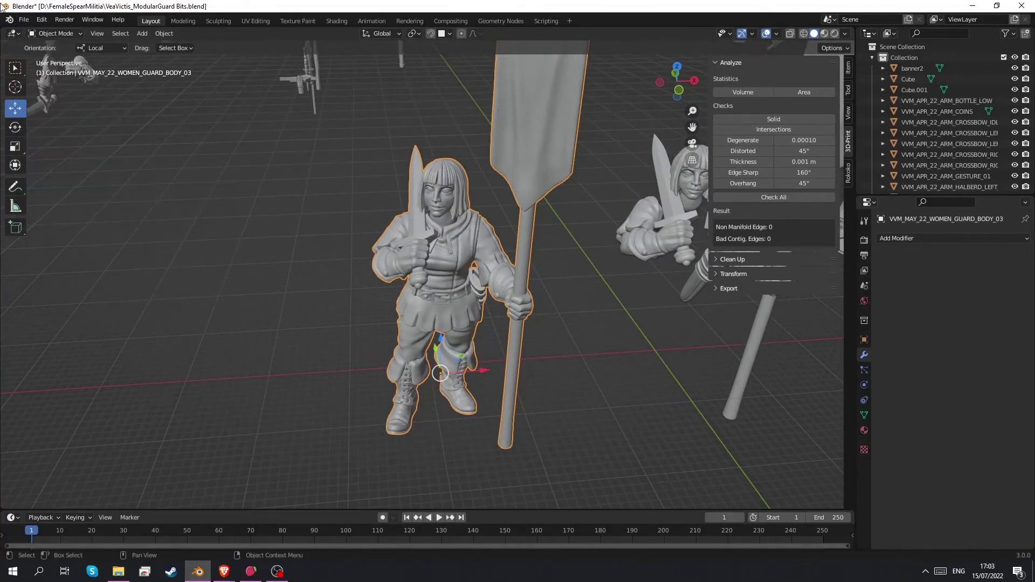
left_click(23, 20)
mouse_move(54, 176)
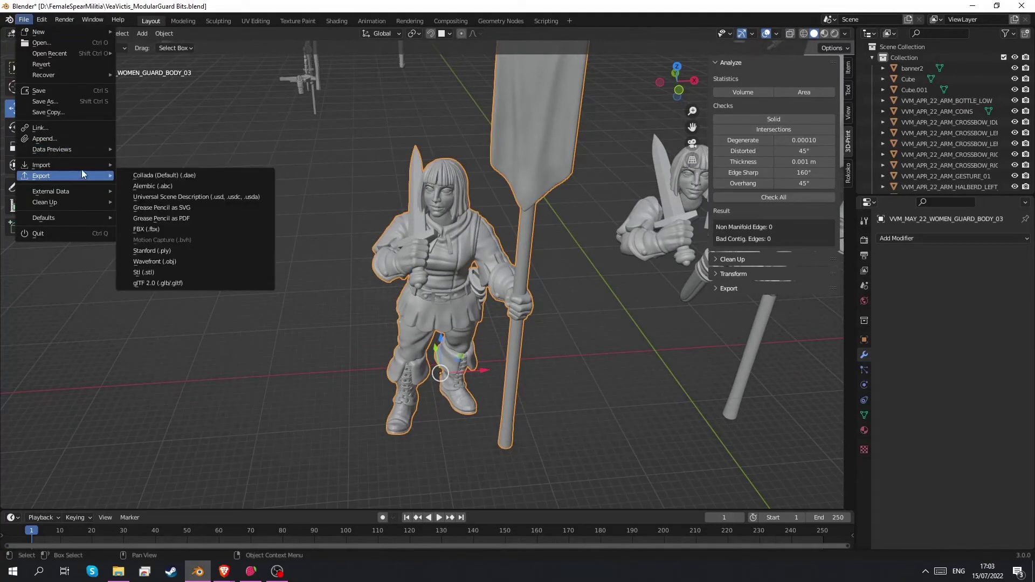
left_click(162, 273)
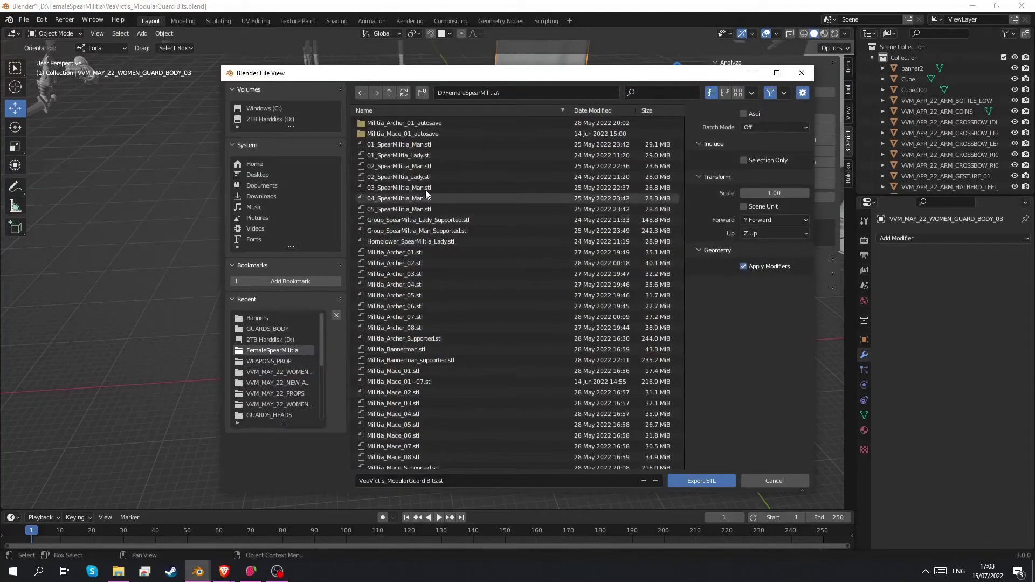
left_click(744, 160)
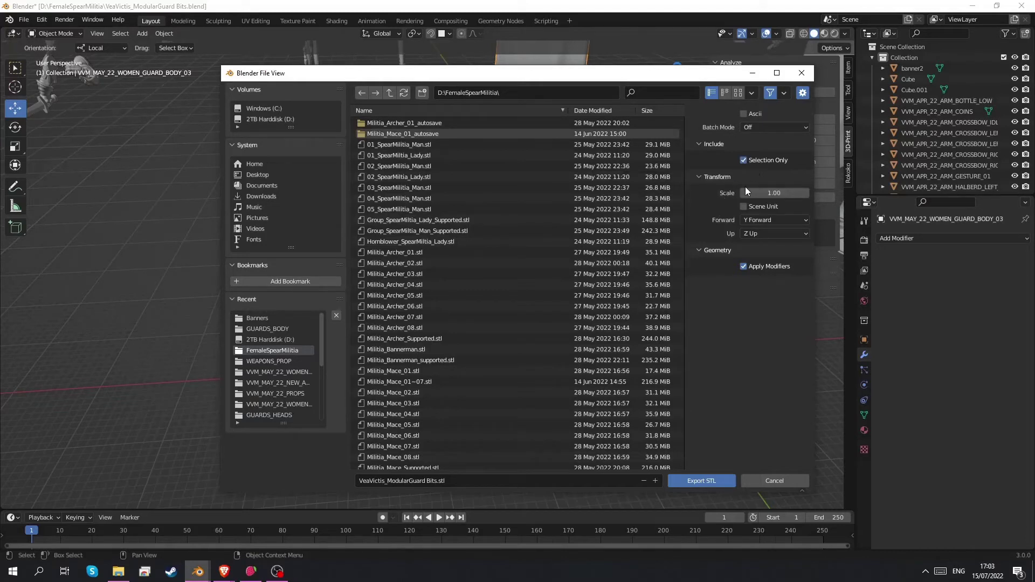
Step: Save the STL export on the D: drive as Female_Bannerperson_02.stl
left_click(389, 92)
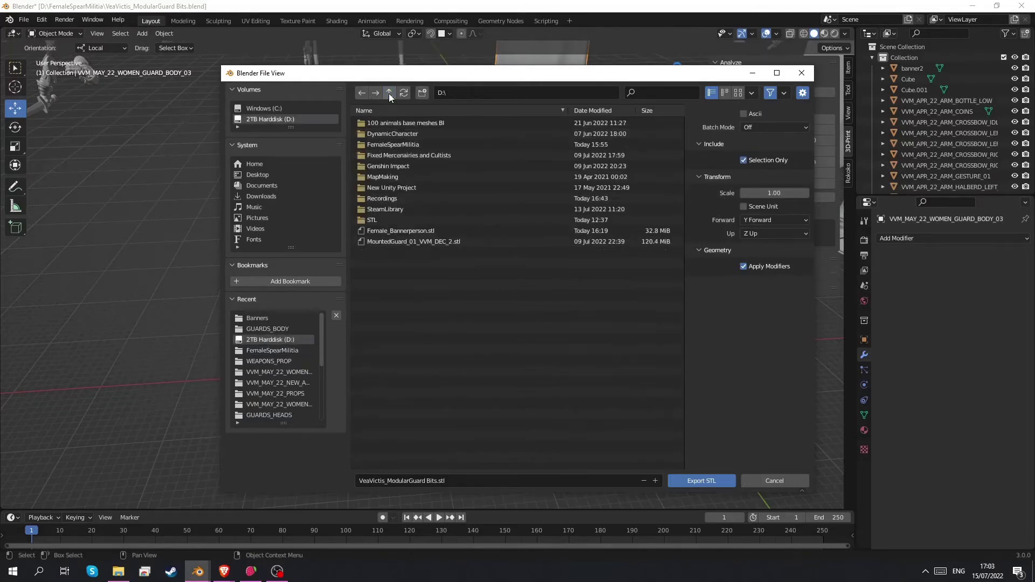
left_click(421, 481)
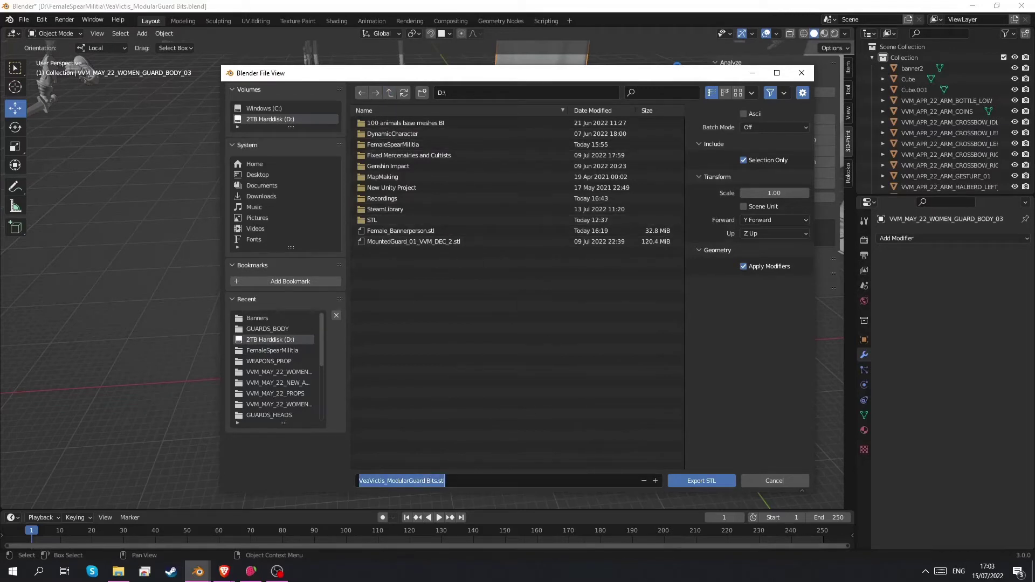
left_click(427, 481)
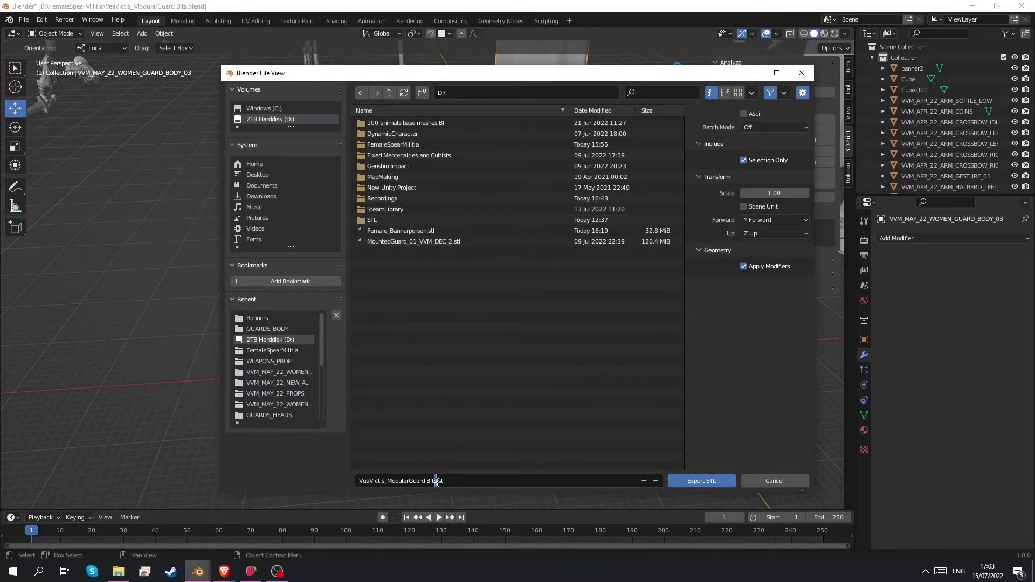
left_click_drag(436, 481, 334, 481)
type("Female_Bannerperson_02")
left_click(716, 424)
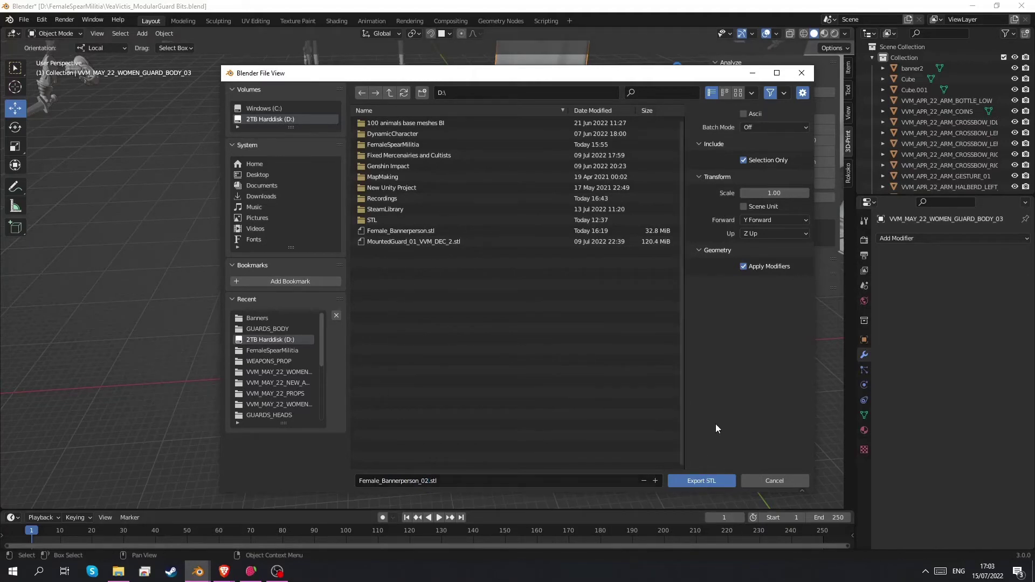
left_click(688, 481)
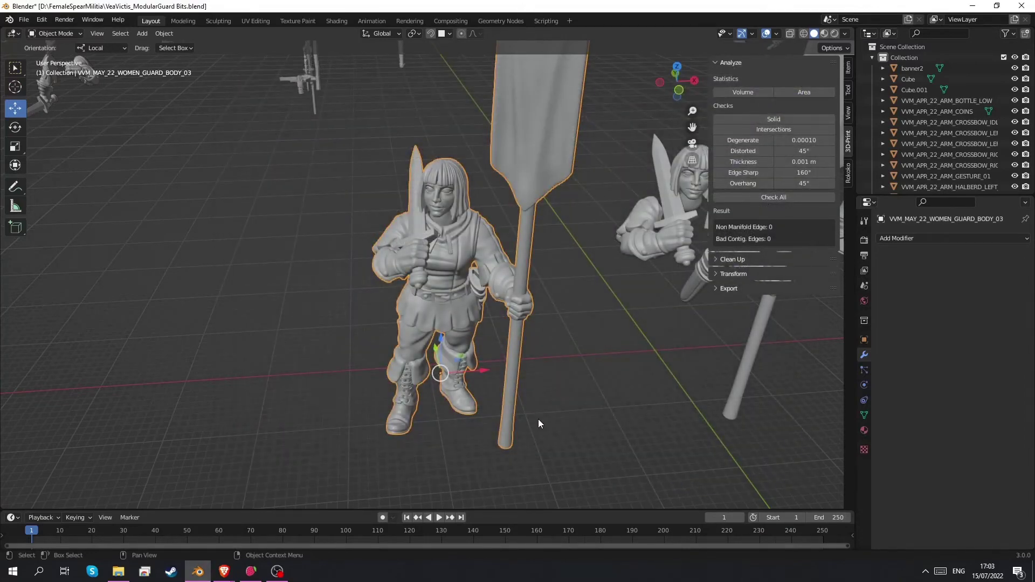
scroll(476, 316, "down", 3)
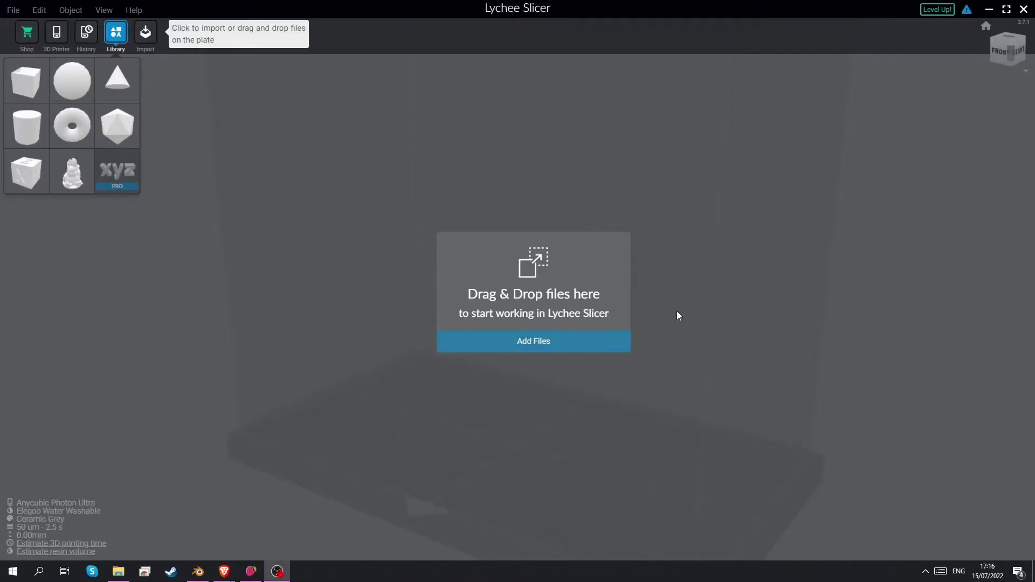
Step: In Lychee Slicer, import Female_Bannerperson_02.stl from the D: drive and select the guard model on the plate
left_click_drag(679, 319, 670, 342)
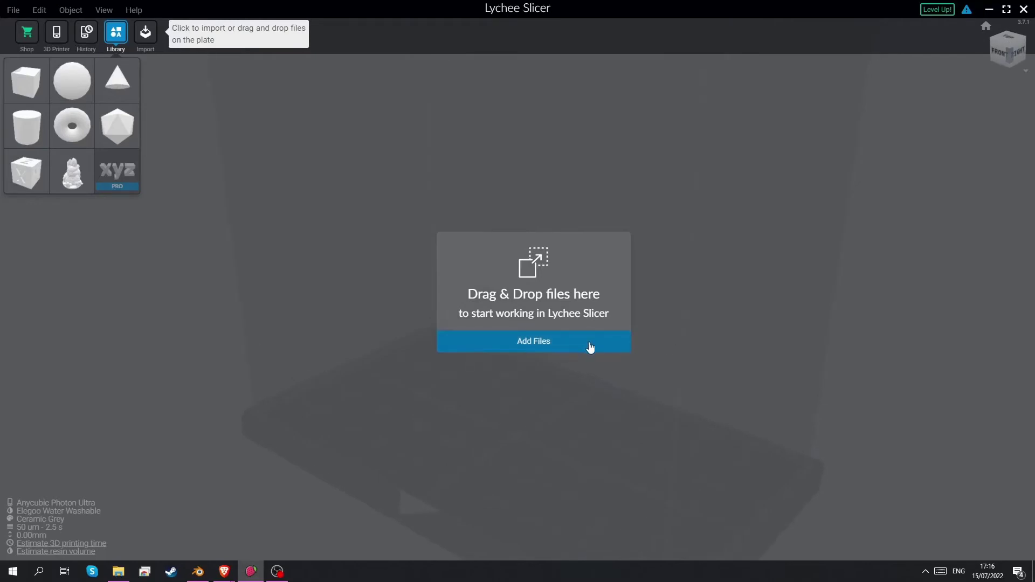
left_click(547, 342)
left_click(174, 204)
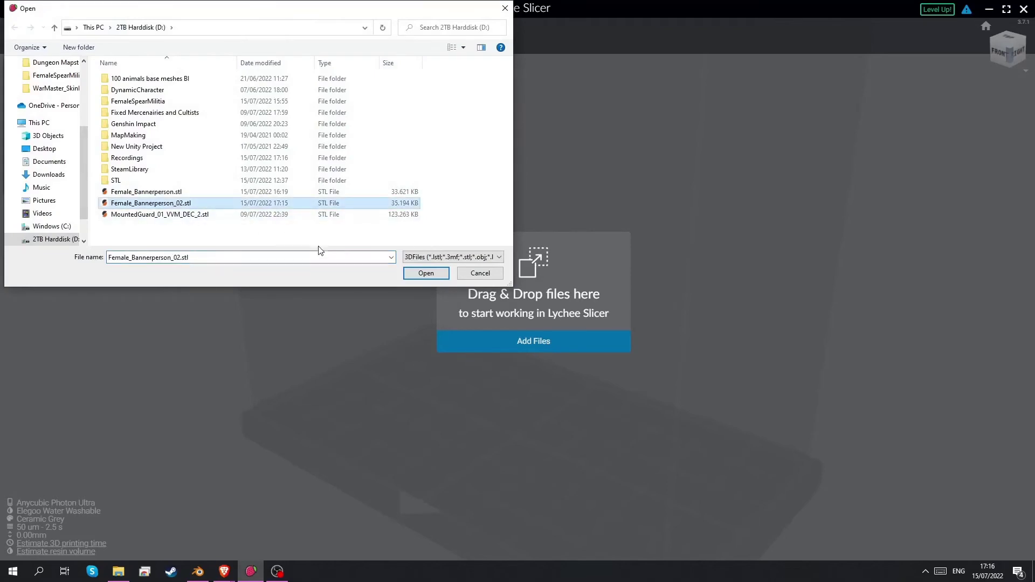
left_click(426, 273)
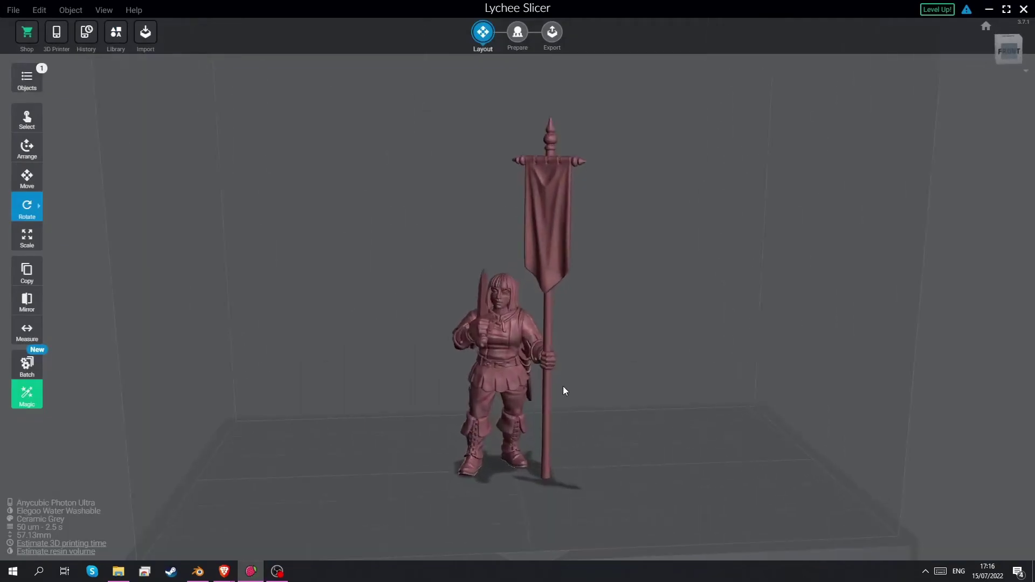
left_click(500, 363)
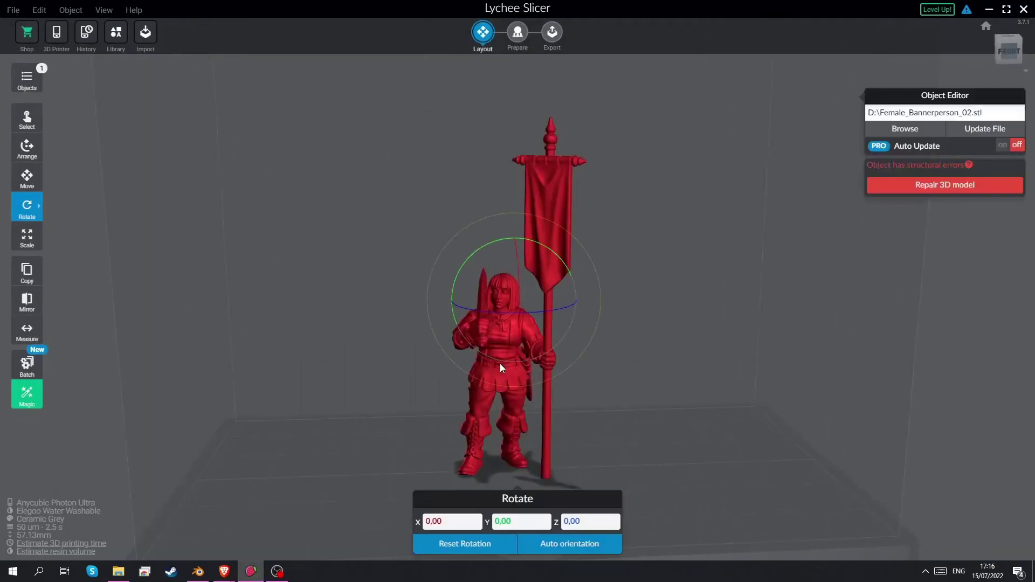
Step: Repair the structural errors of the imported guard model and inspect it from the side and front
left_click(921, 185)
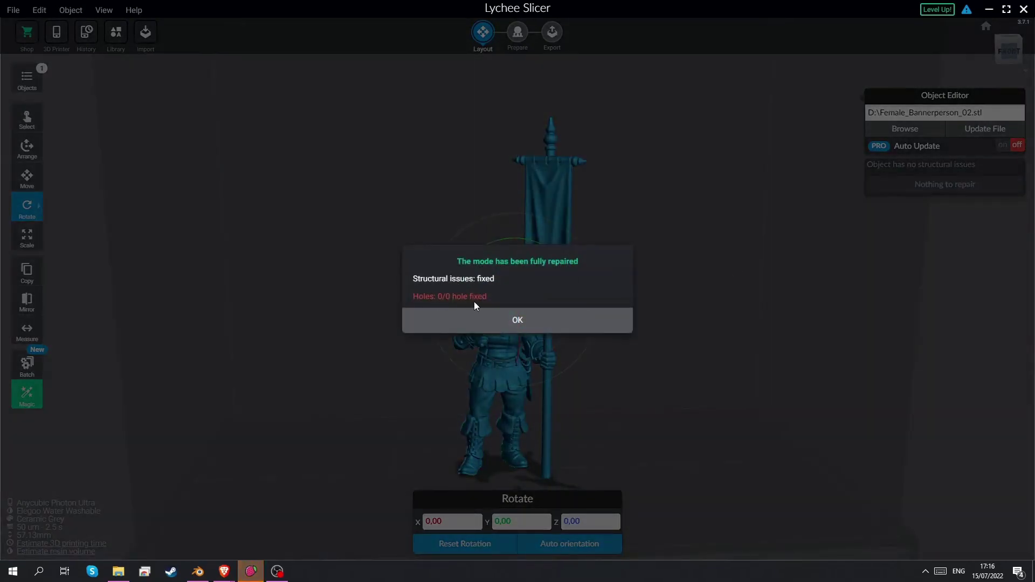
left_click(546, 320)
right_click_drag(604, 340, 469, 339)
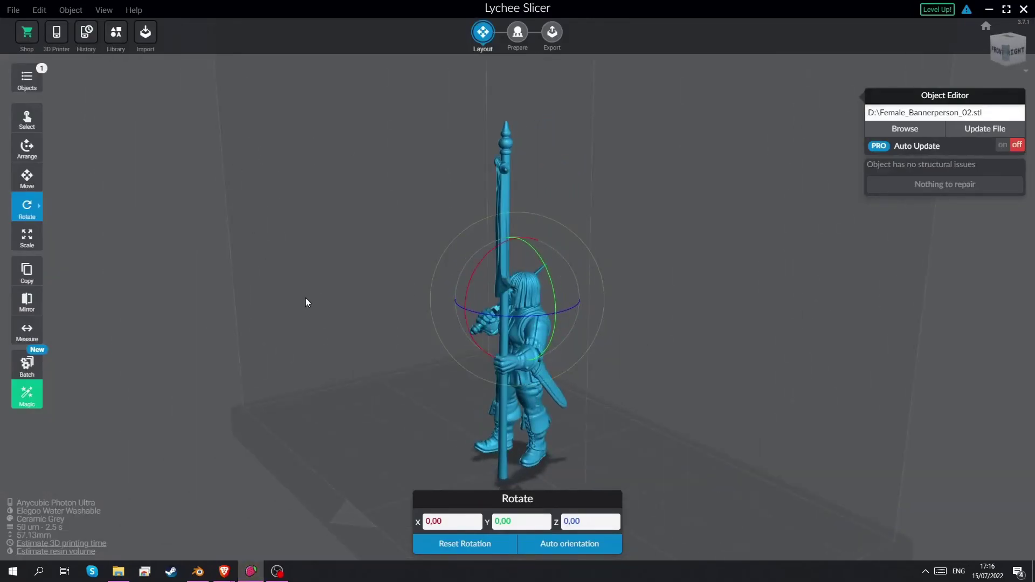
right_click_drag(307, 300, 366, 242)
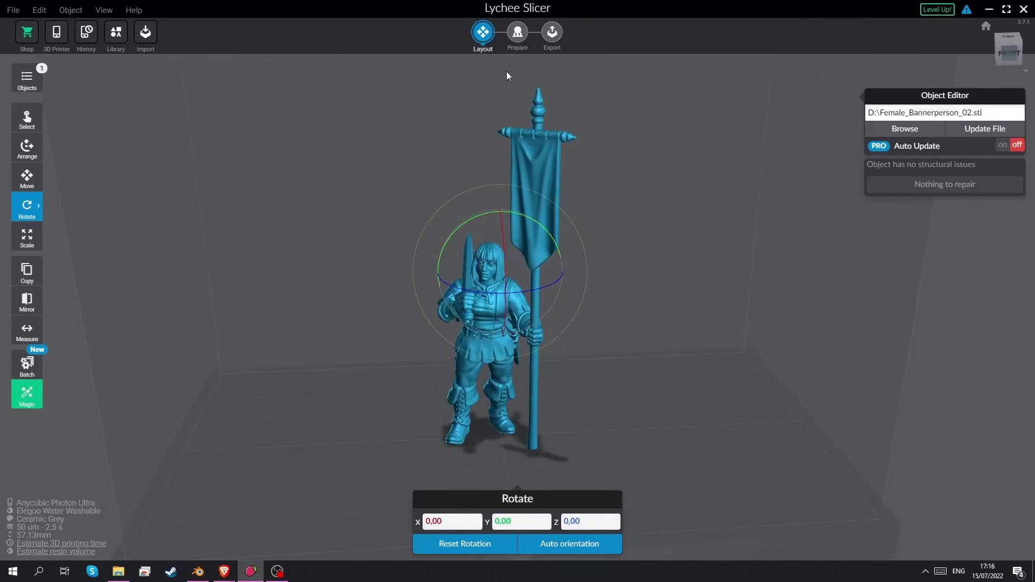
Step: Compare the Light, Medium and Heavy support presets in preparation mode and leave Medium selected
left_click(519, 35)
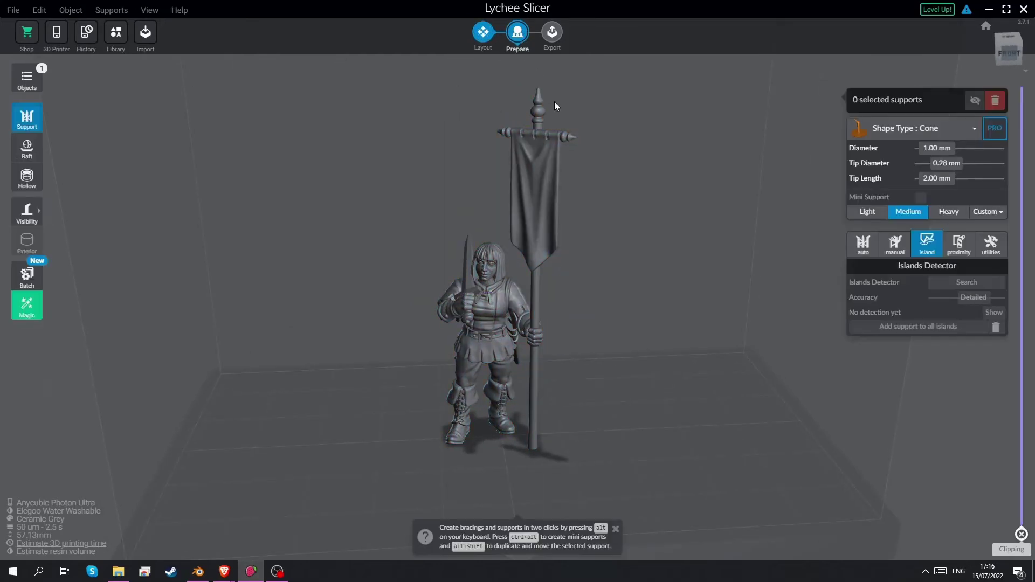
left_click(866, 216)
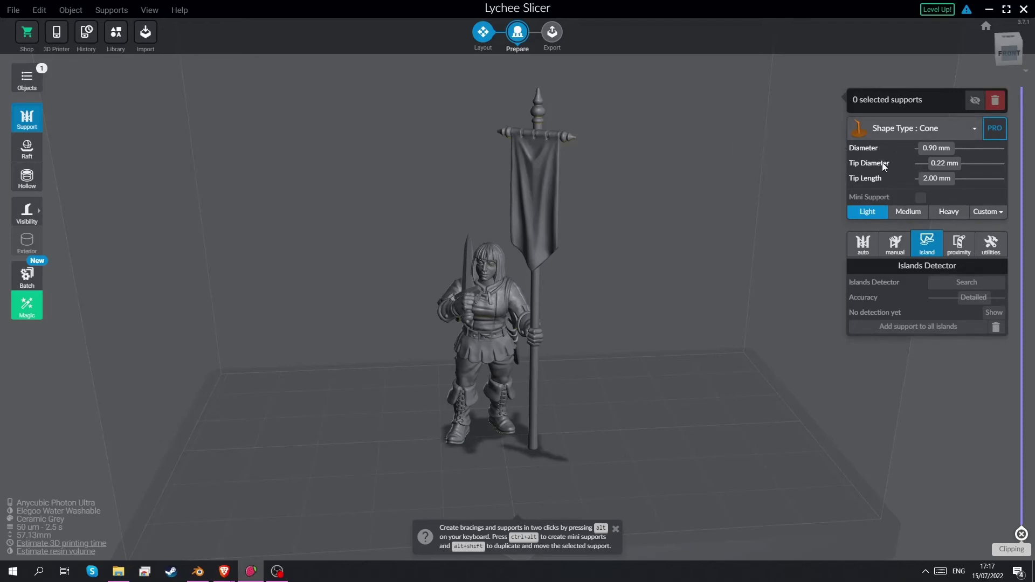
left_click(905, 216)
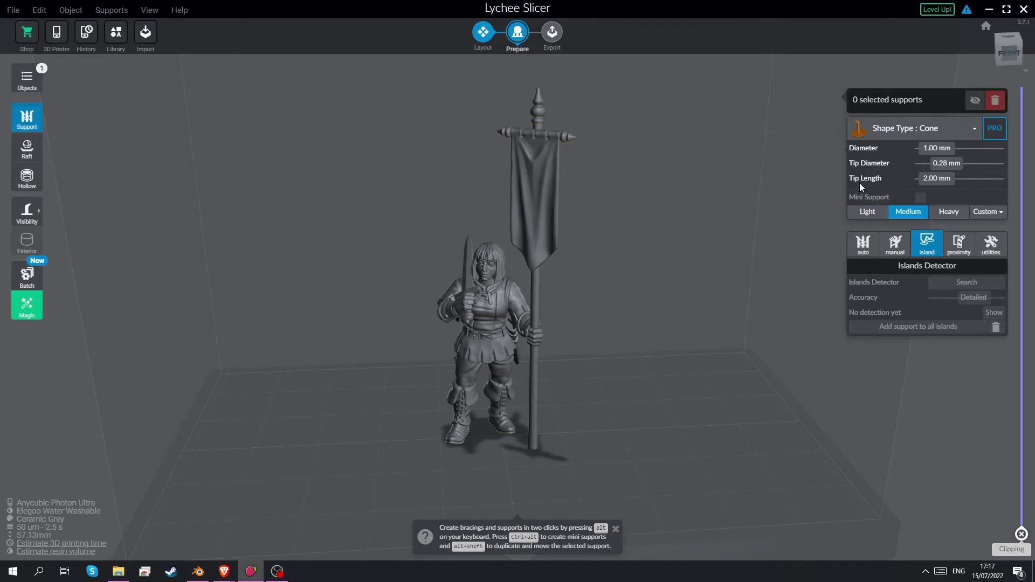
left_click(948, 211)
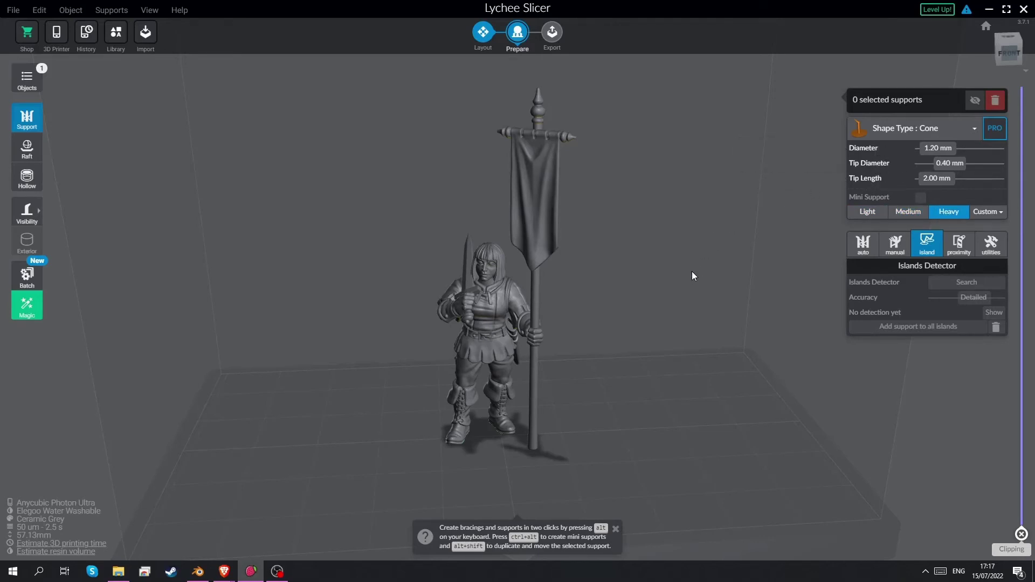
left_click_drag(696, 269, 775, 255)
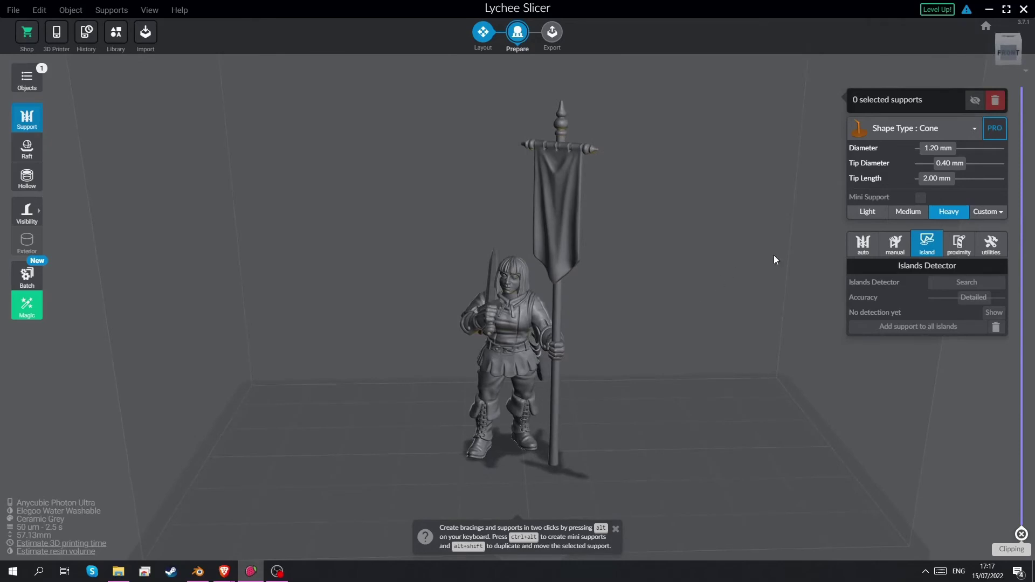
left_click(888, 213)
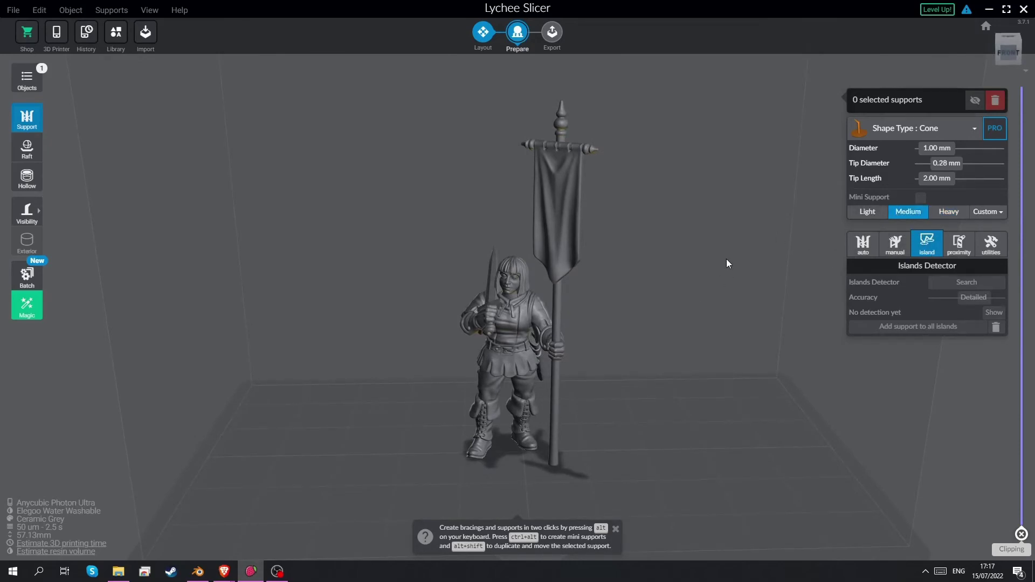
Step: Return to the layout stage and tilt the guard backward to about -30° on the X axis
left_click(483, 31)
left_click(518, 377)
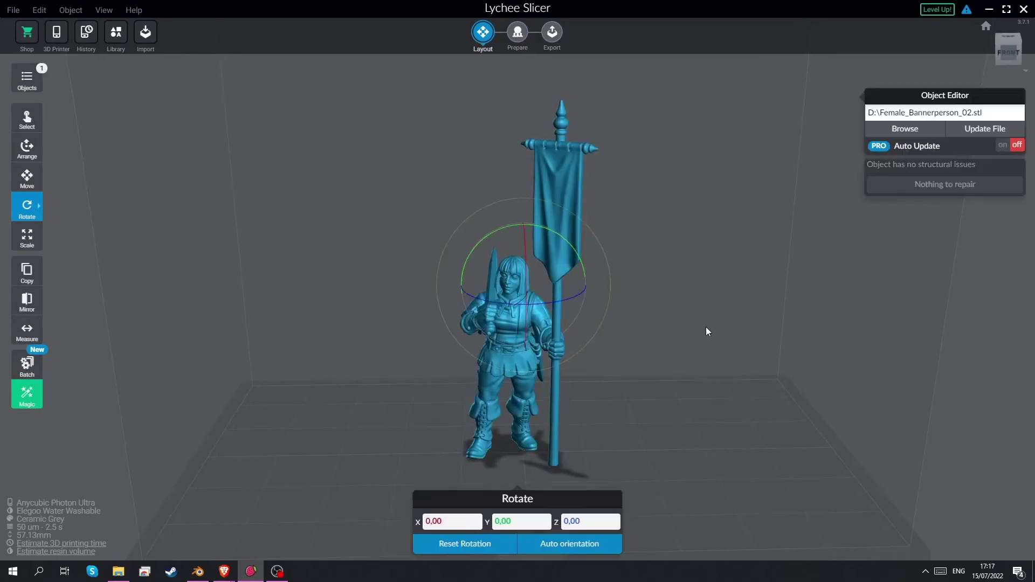
left_click_drag(698, 324, 585, 260)
left_click_drag(546, 252, 538, 233)
left_click_drag(549, 404, 588, 382)
Step: Generate optimized Medium supports with bracings and a raft automatically, keeping auto orientation off
left_click(27, 385)
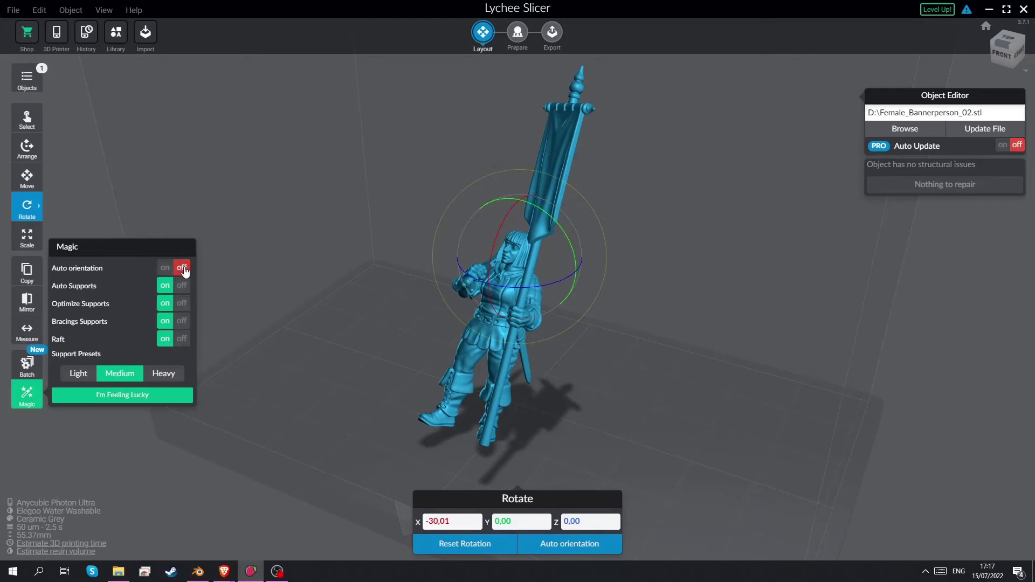
left_click(133, 396)
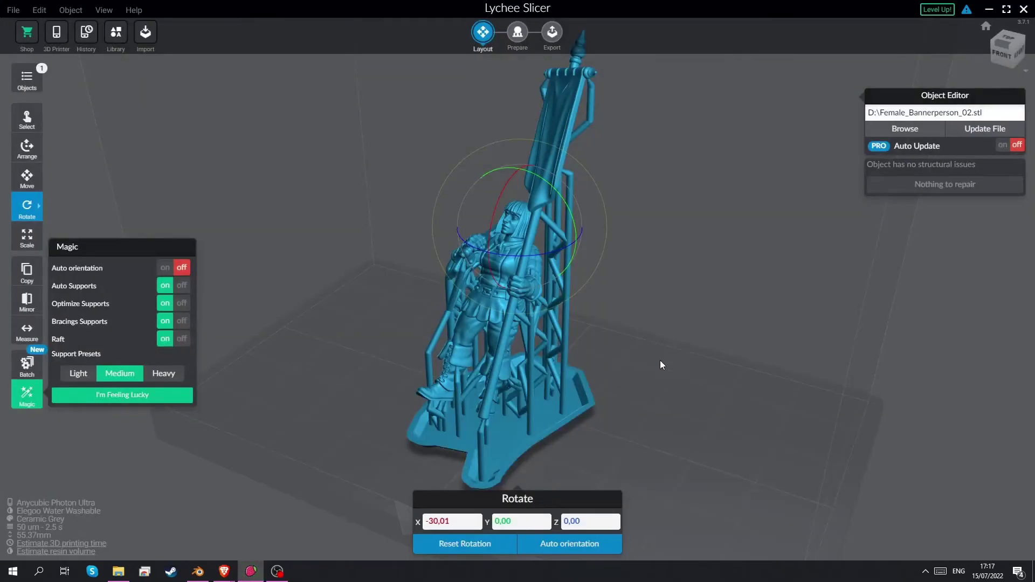
left_click_drag(660, 360, 618, 153)
left_click_drag(470, 137, 522, 85)
Step: Search the supported guard for islands at Detailed accuracy and add supports to all detected islands
left_click(518, 34)
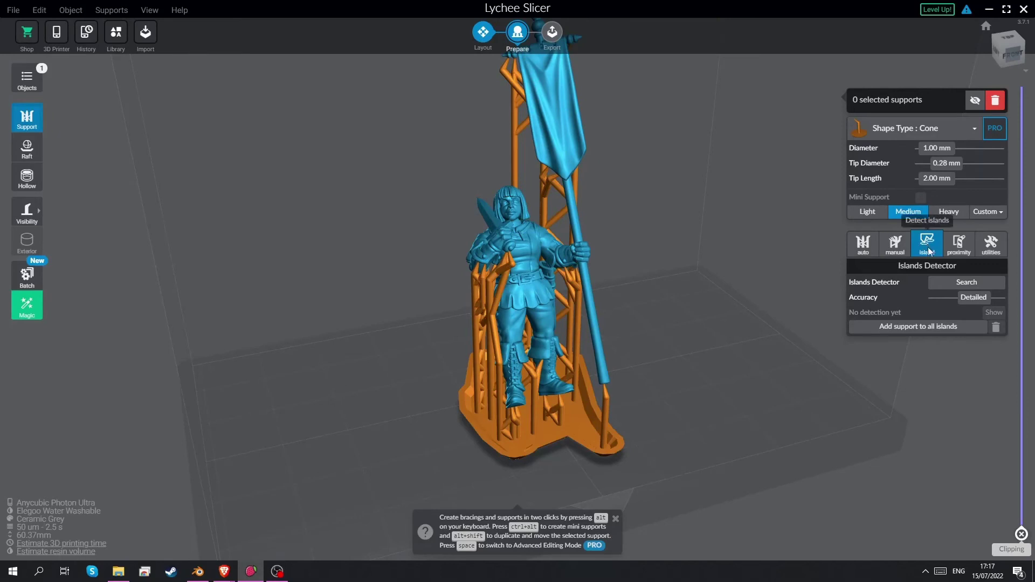
left_click(949, 287)
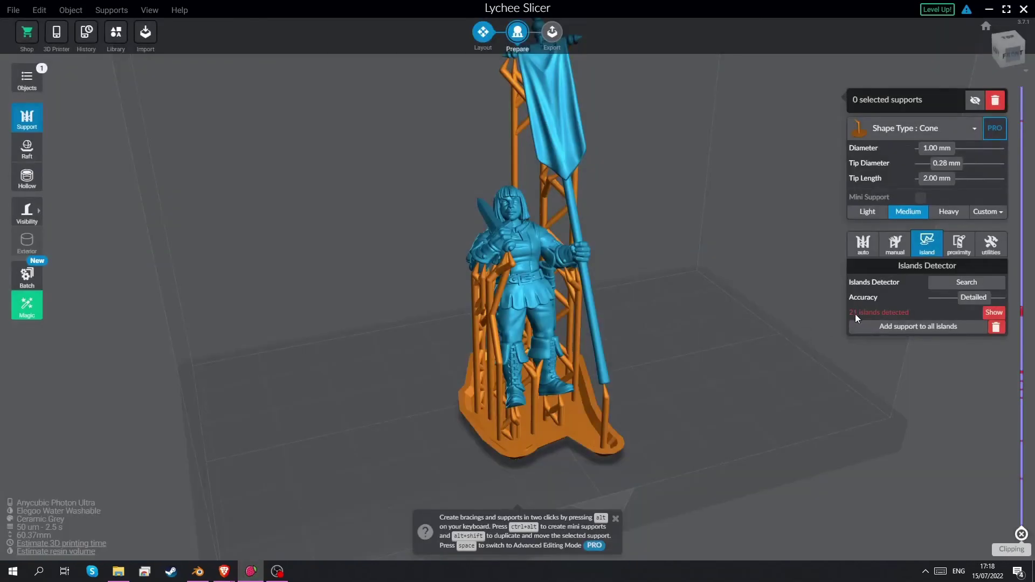
left_click(891, 332)
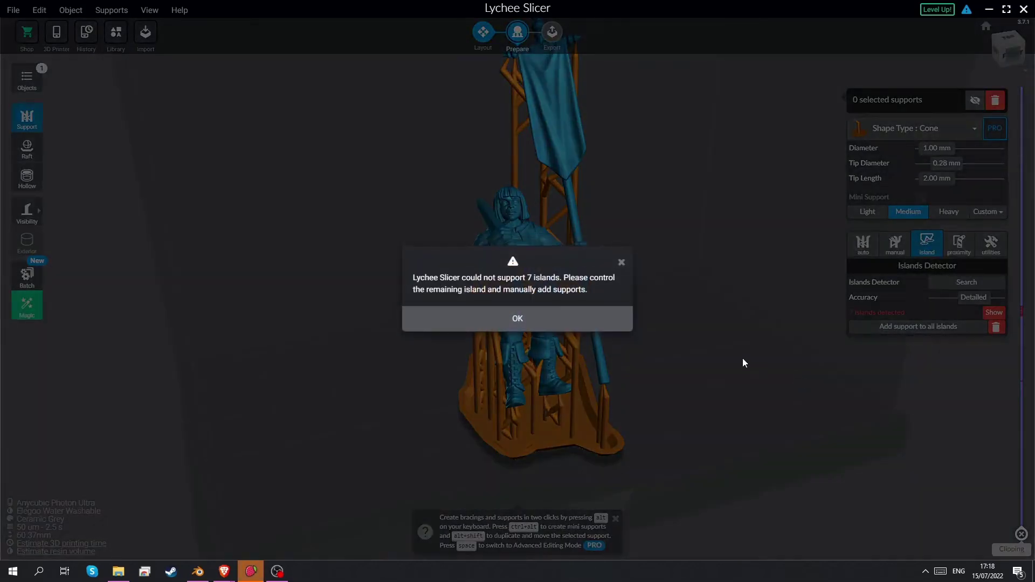
left_click(553, 329)
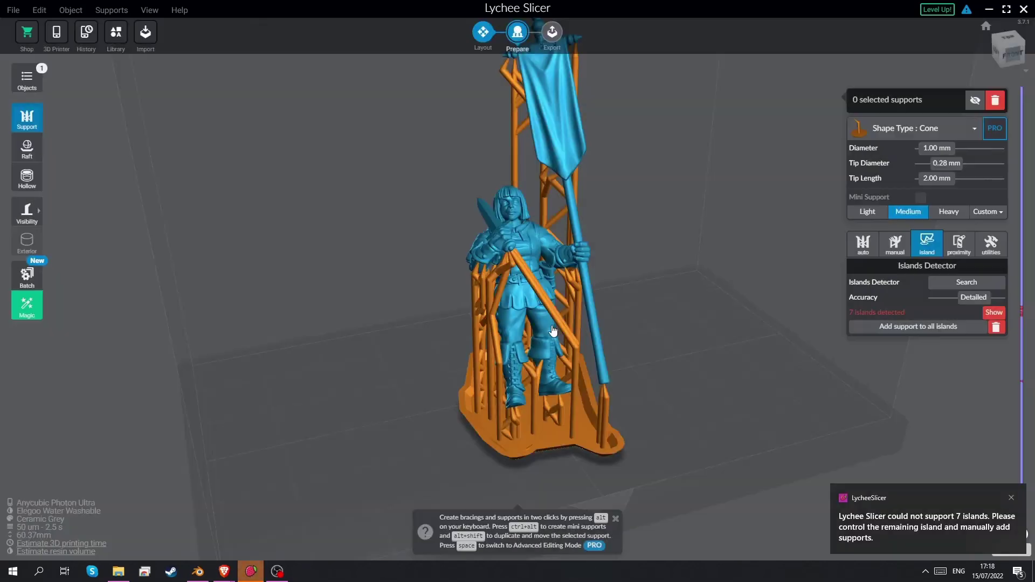
Step: Show the remaining unsupported islands, inspect the first one near the sword hand, and place a mini support under the guard's chin
left_click(994, 313)
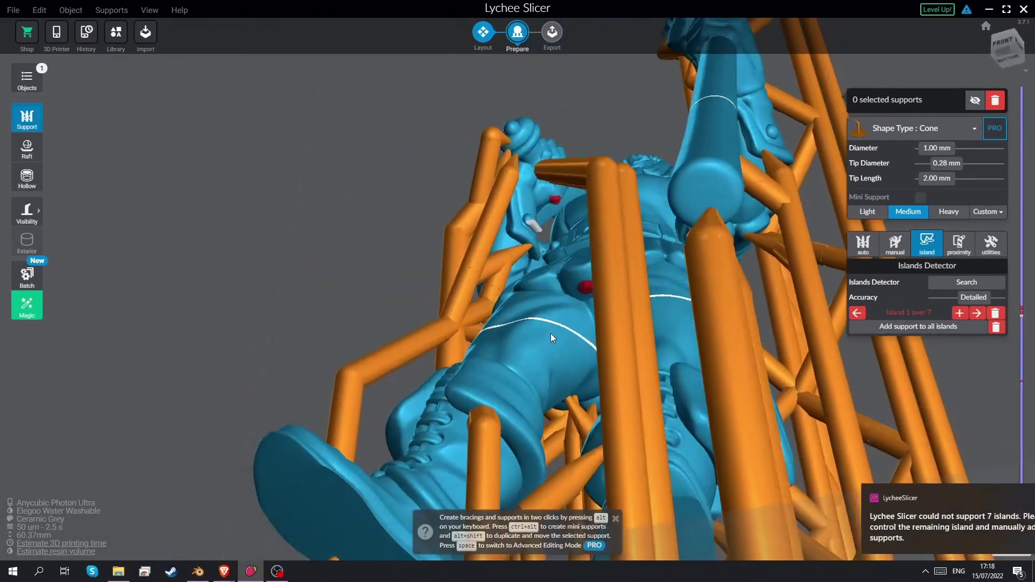
right_click_drag(551, 333, 646, 375)
scroll(579, 253, "up", 3)
right_click_drag(579, 253, 560, 282)
scroll(513, 284, "up", 2)
scroll(502, 285, "up", 3)
right_click_drag(636, 262, 518, 274)
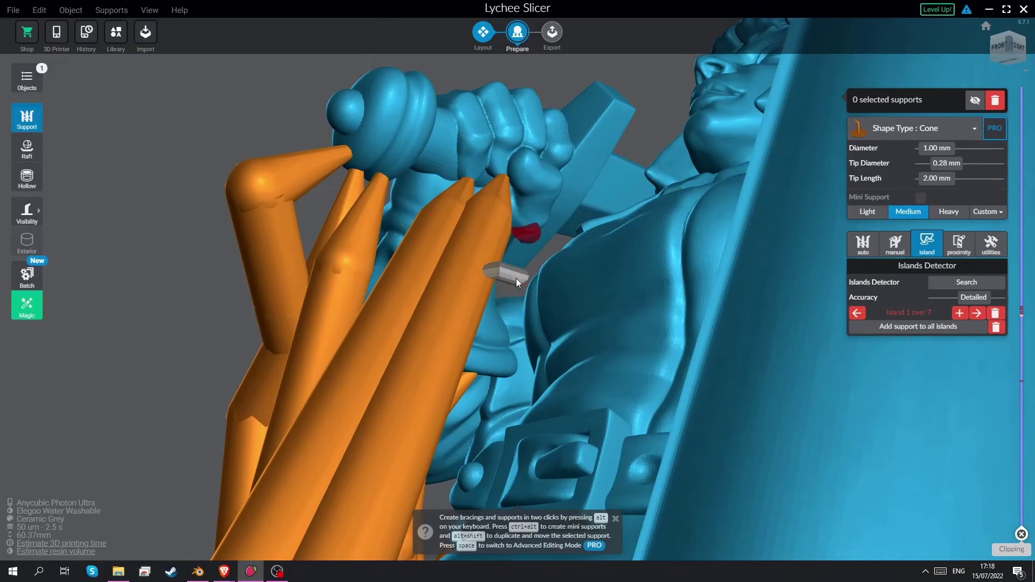
right_click_drag(675, 195, 695, 216)
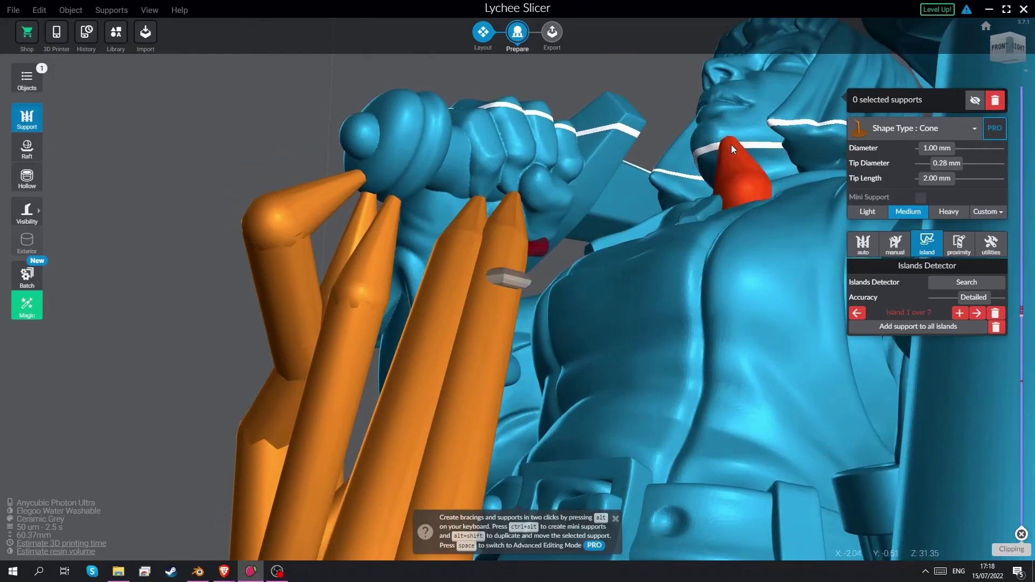
left_click(727, 143, "ctrl+alt")
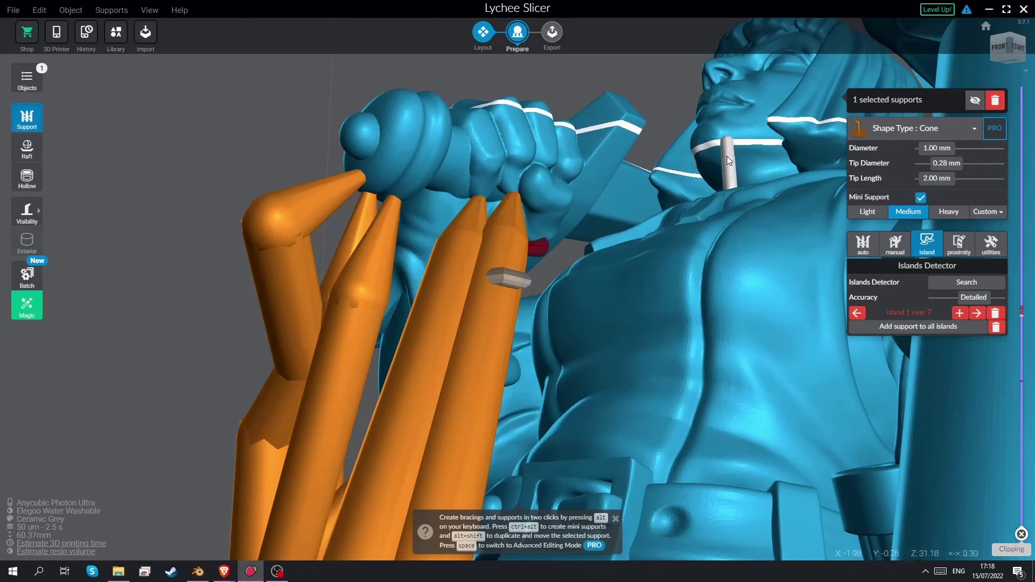
mouse_move(726, 159)
right_mouse_down()
mouse_move(704, 172)
mouse_move(734, 180)
mouse_move(711, 166)
mouse_move(713, 155)
right_mouse_up()
Step: Add a mini support to the floating island just below the guard's sword hand
left_click_drag(719, 148, 507, 282)
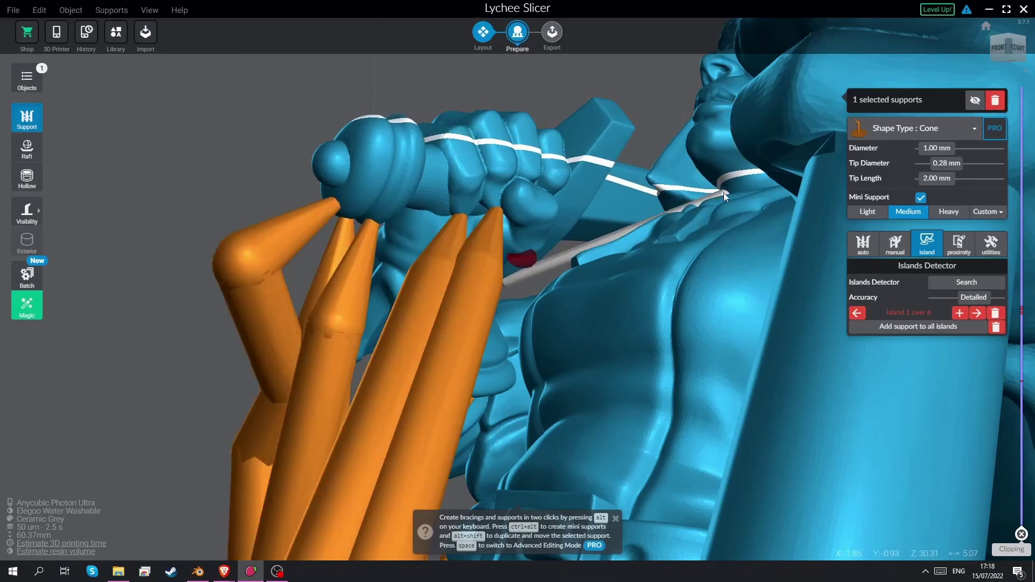
left_click_drag(724, 193, 561, 294)
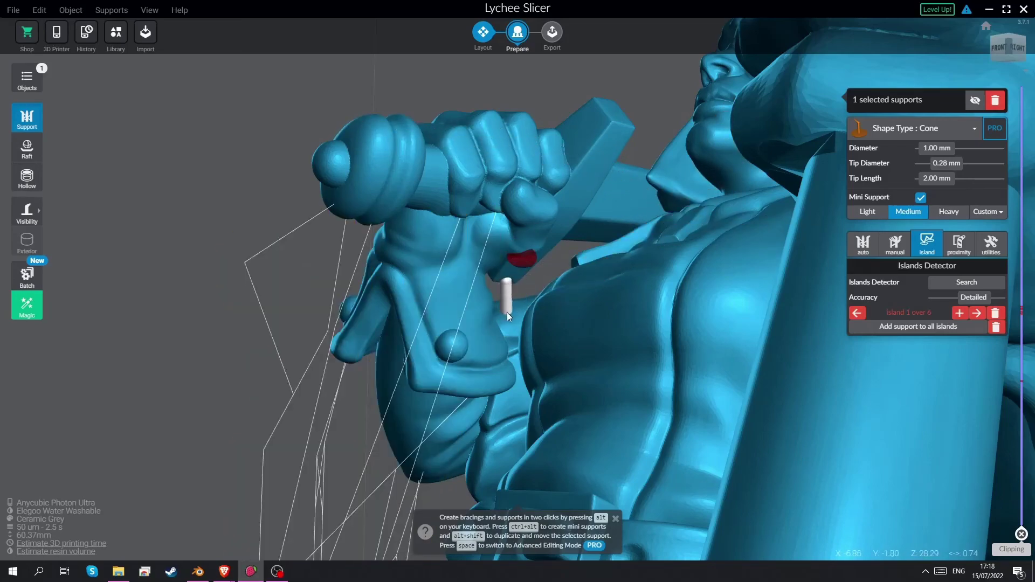
mouse_move(507, 313)
right_mouse_down()
mouse_move(682, 348)
mouse_move(898, 347)
mouse_move(768, 312)
mouse_move(576, 300)
mouse_move(559, 329)
mouse_move(495, 340)
mouse_move(497, 313)
right_mouse_up()
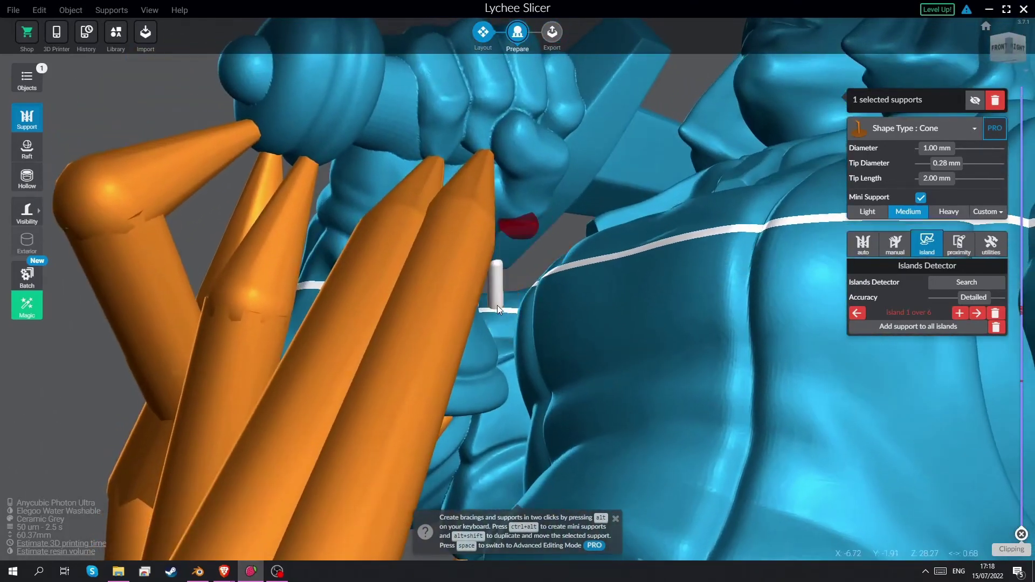
left_click_drag(497, 305, 499, 312)
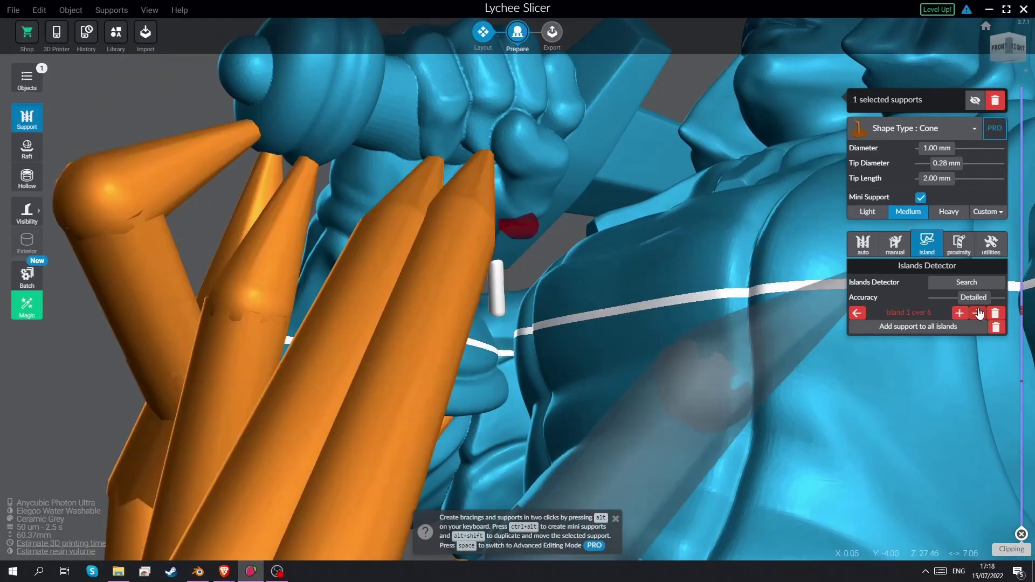
Step: Go to the next island and support the back hair's lower edge with three Medium supports and one mini support
left_click(978, 313)
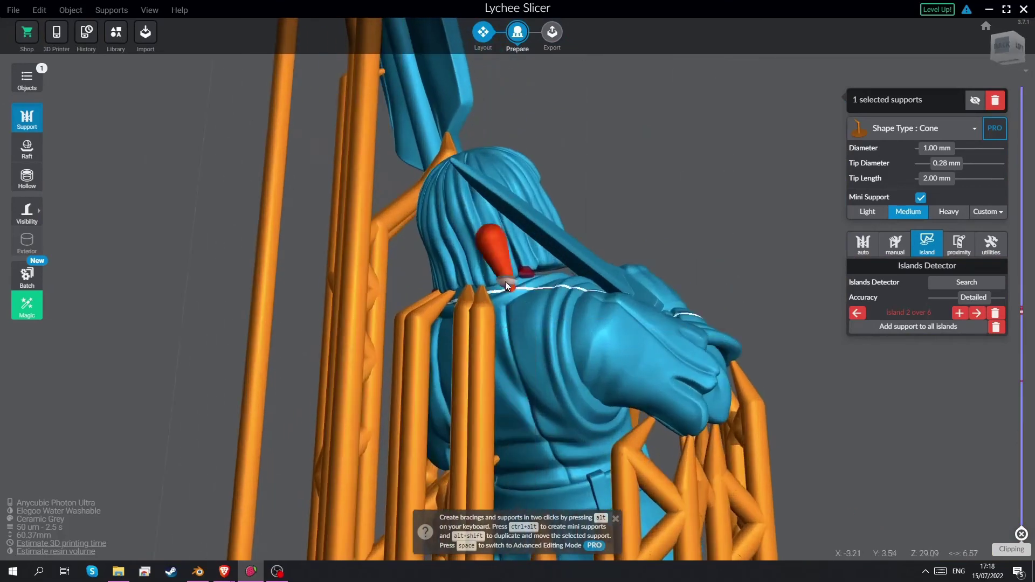
scroll(505, 279, "up", 5)
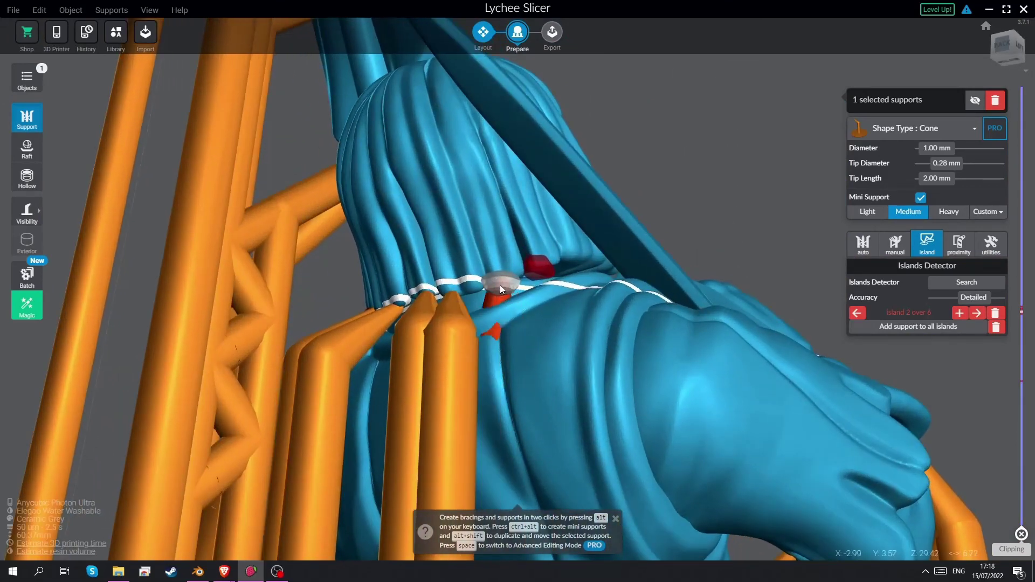
left_click_drag(500, 285, 501, 284)
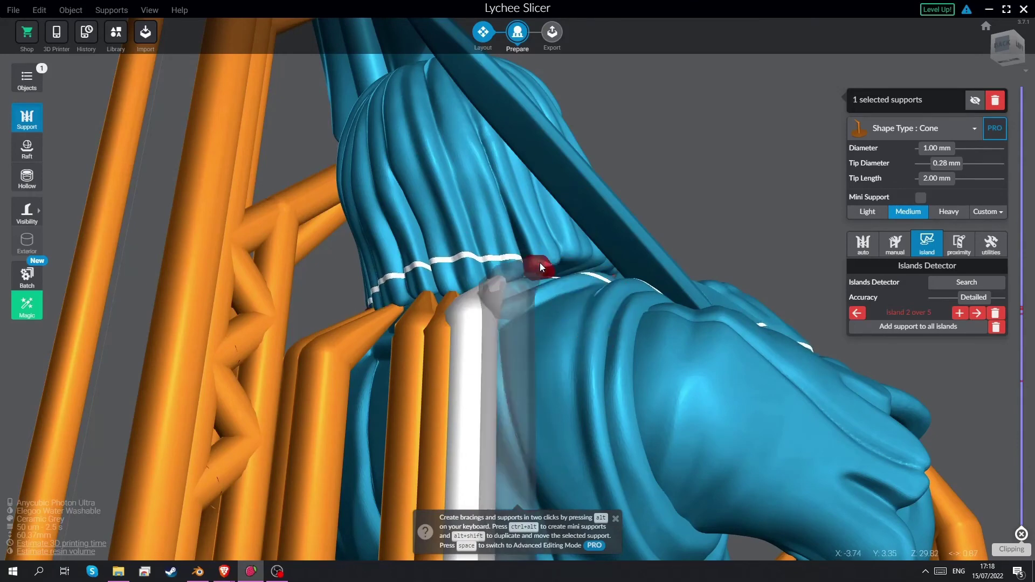
left_click_drag(539, 263, 540, 263)
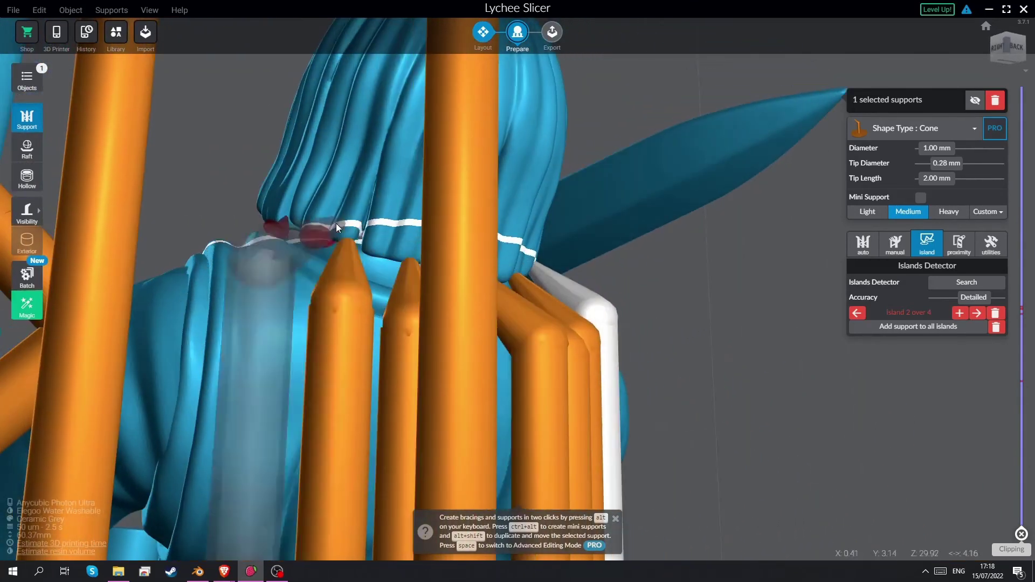
left_click_drag(334, 223, 315, 230)
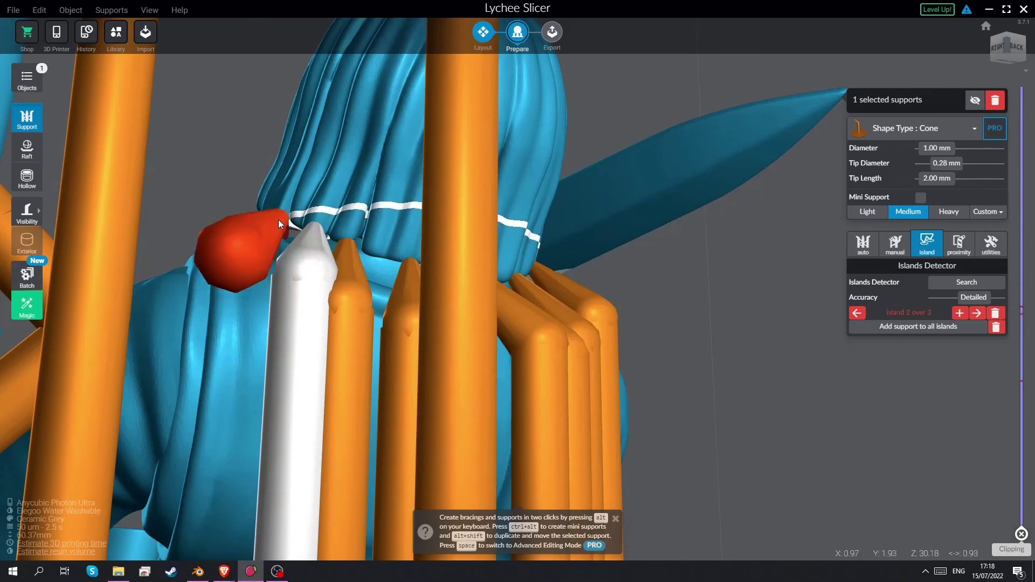
right_click_drag(279, 221, 308, 241)
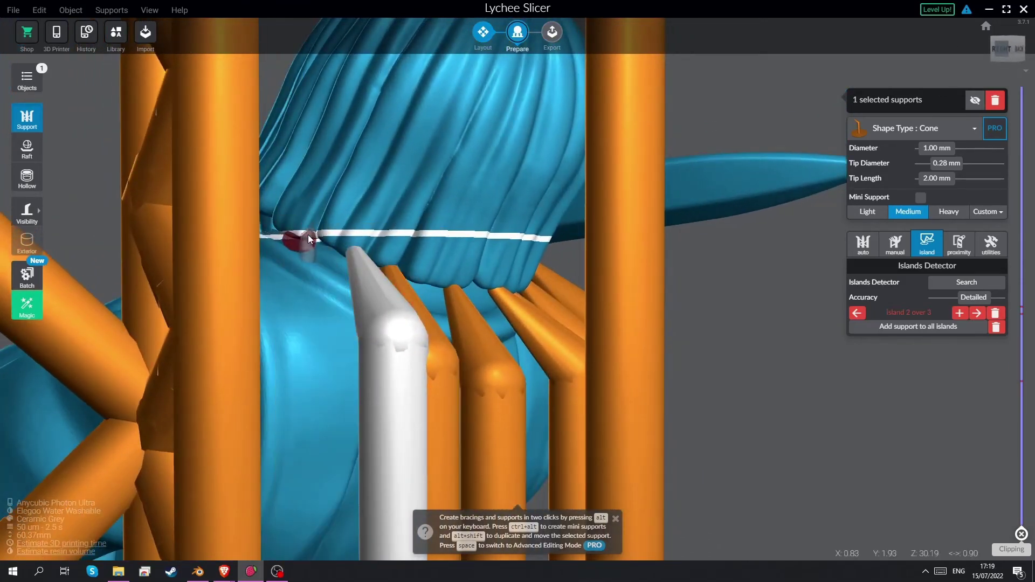
left_click(308, 234, "ctrl+alt")
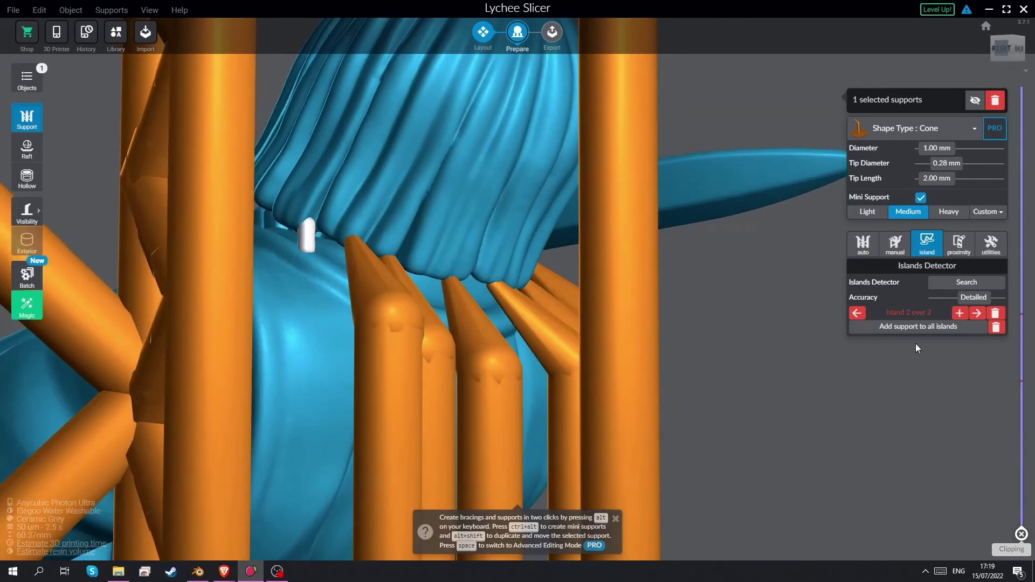
Step: Go to the next island and add a Medium support at the front of the guard's lower body
left_click(973, 314)
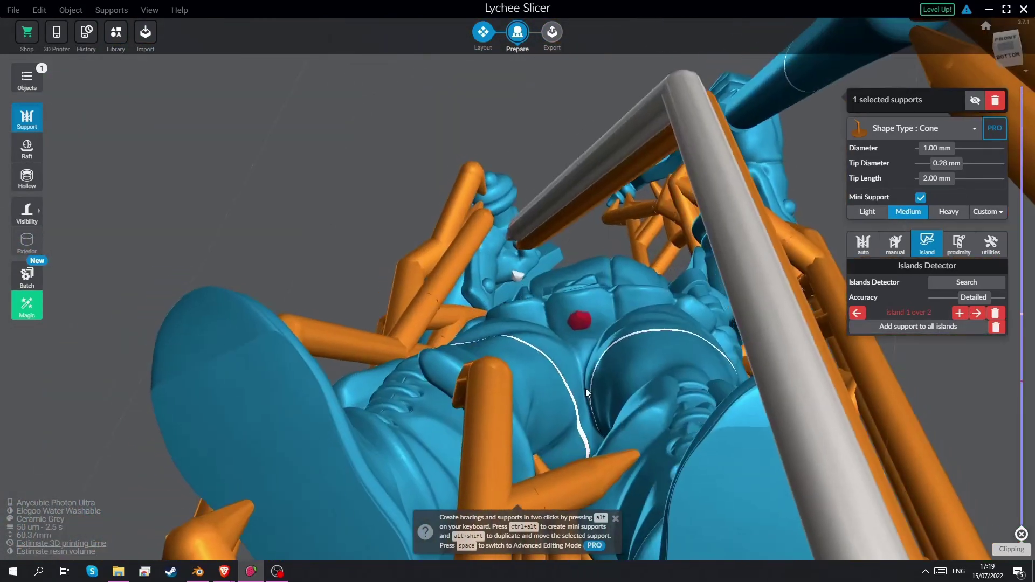
left_click(580, 318)
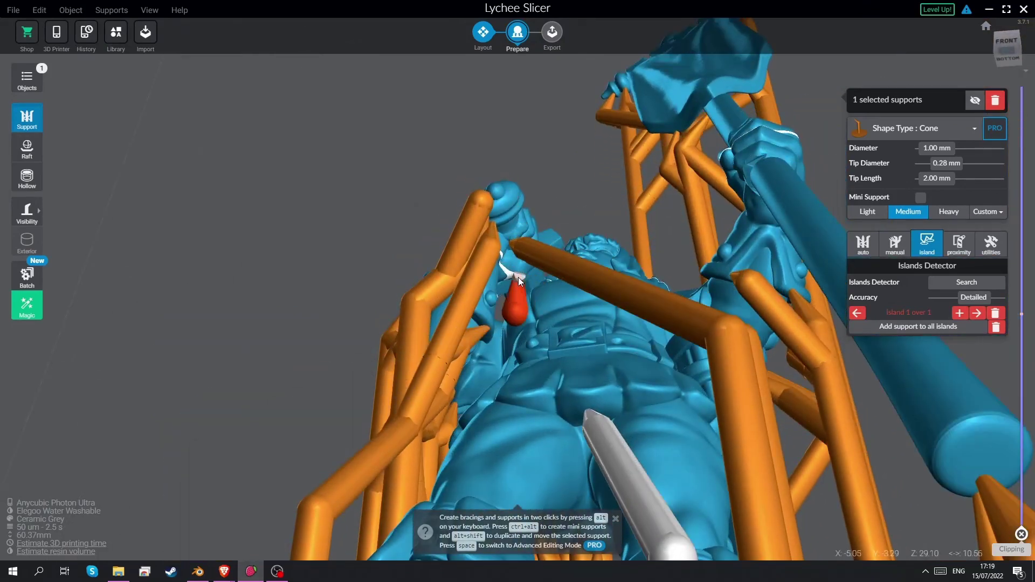
Step: Add mini supports under the guard's chin and at the last island just below the sword hand
right_click_drag(518, 274, 445, 373)
scroll(505, 263, "up", 3)
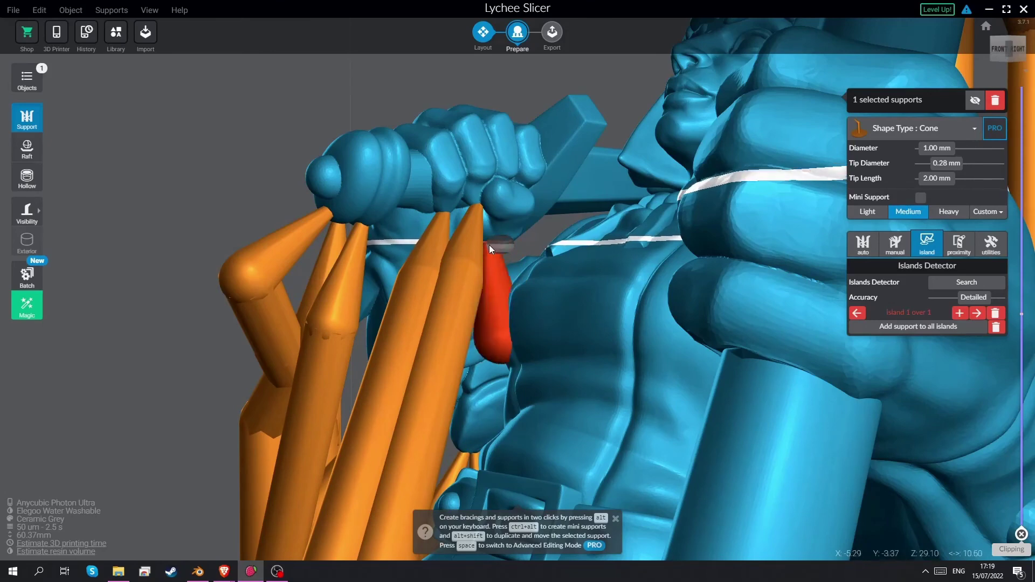
right_click_drag(501, 242, 635, 224)
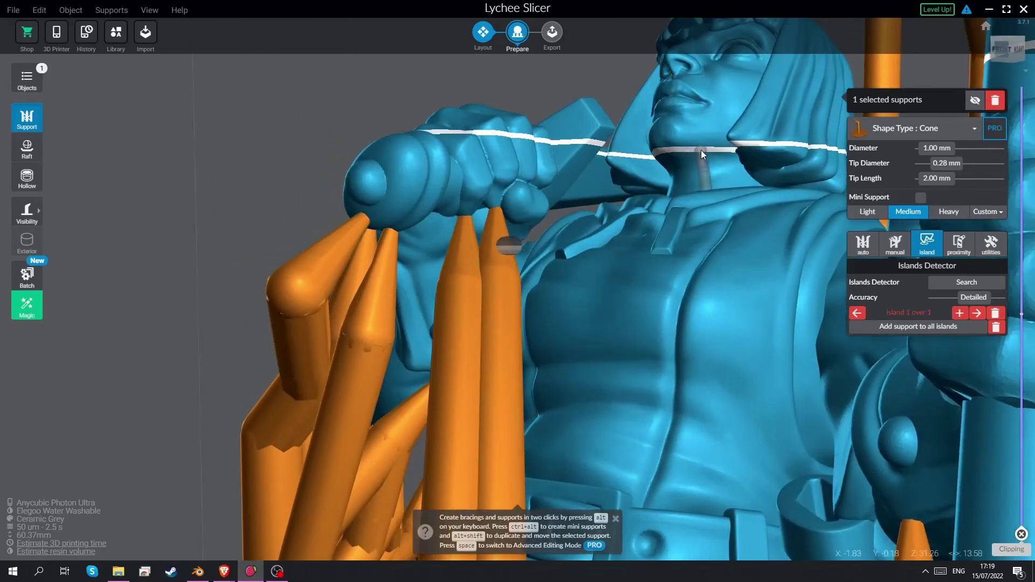
right_click_drag(703, 153, 641, 178)
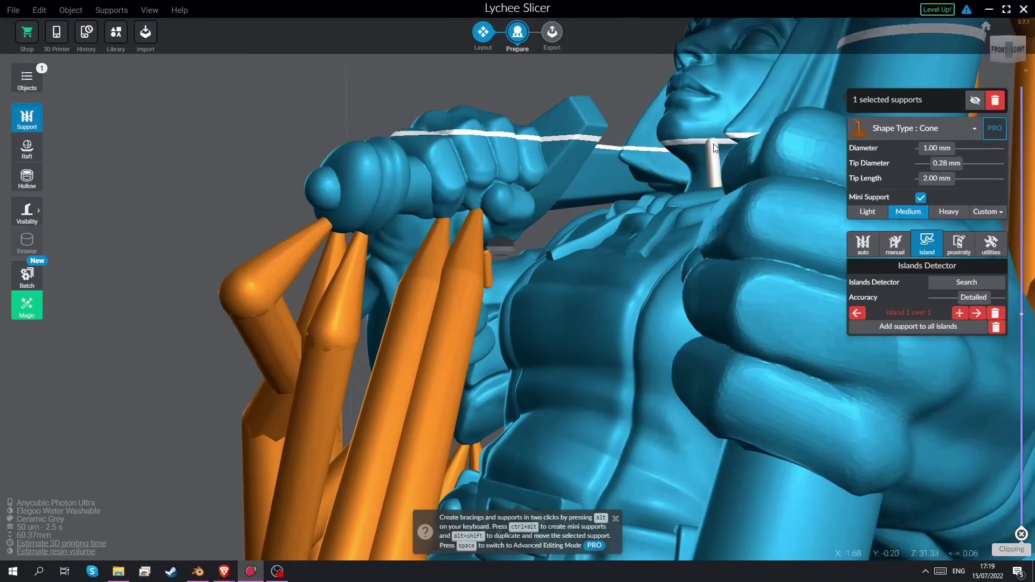
left_click(709, 147, "ctrl+alt")
left_click(502, 242)
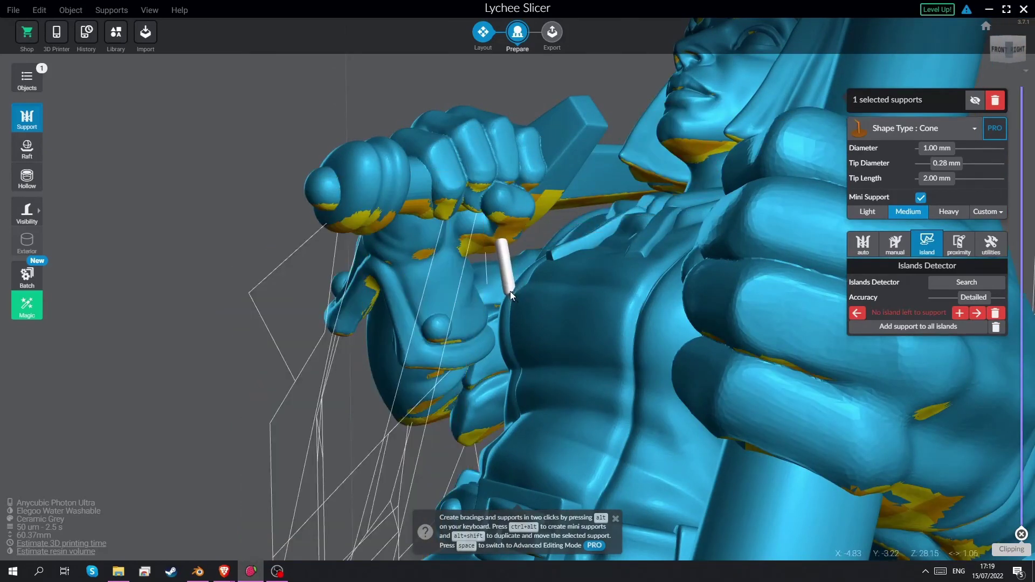
left_click(510, 291, "ctrl+alt")
Step: Add another support beneath the lower end of the banner pole
right_click_drag(511, 291, 543, 228)
left_click_drag(543, 227, 508, 241)
right_click_drag(509, 240, 673, 323)
scroll(653, 378, "down", 3)
right_click_drag(643, 404, 617, 332)
left_click_drag(618, 336, 390, 308)
right_click_drag(390, 309, 611, 350)
scroll(598, 353, "up", 2)
left_click_drag(587, 356, 564, 316)
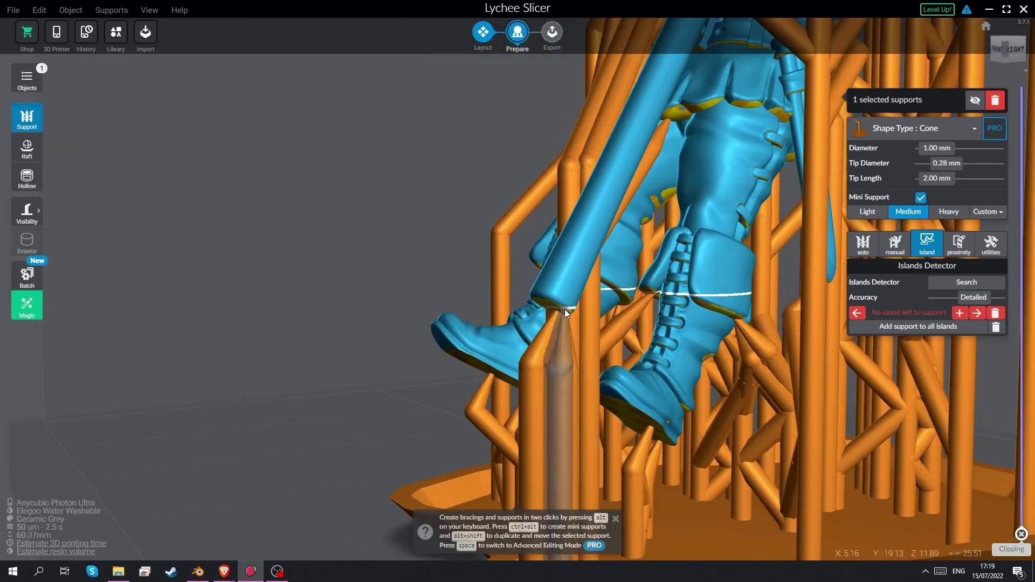
Step: Switch to the Heavy support preset and add several supports across the sole of the guard's lower boot
left_click(949, 211)
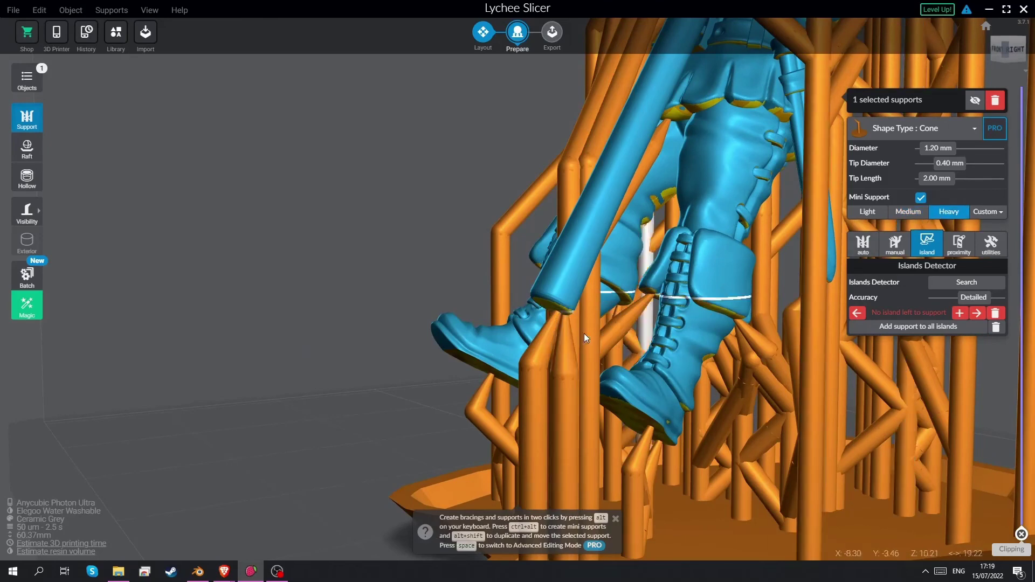
left_click_drag(543, 347, 623, 419)
left_click(598, 268)
left_click(616, 411)
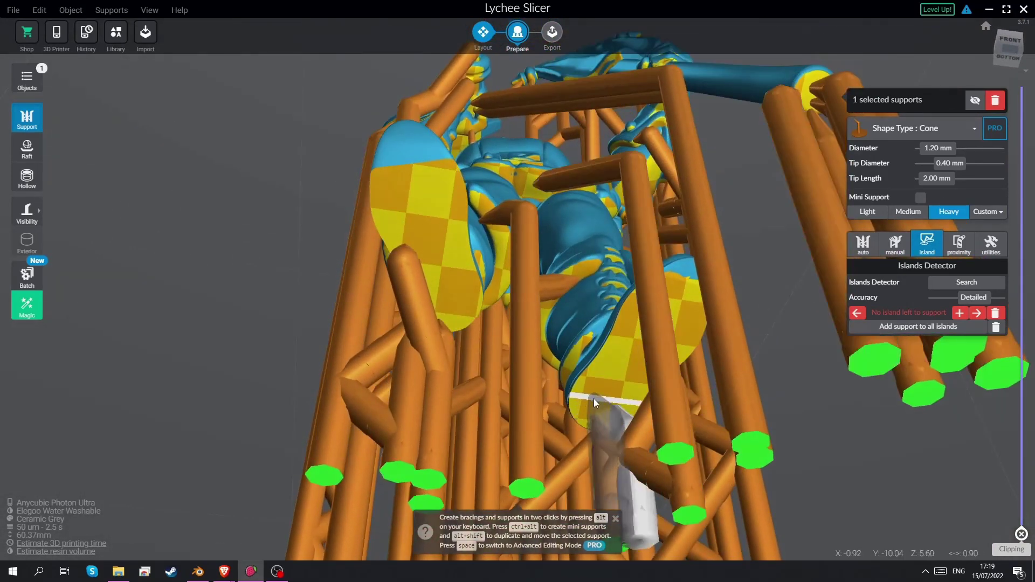
left_click(590, 394)
left_click(630, 382)
left_click(619, 349)
left_click_drag(676, 344, 694, 309, "alt+shift")
Step: Add more Heavy supports across the sole of the guard's other, higher boot
left_click_drag(398, 257, 448, 205, "alt+shift")
left_click(449, 206)
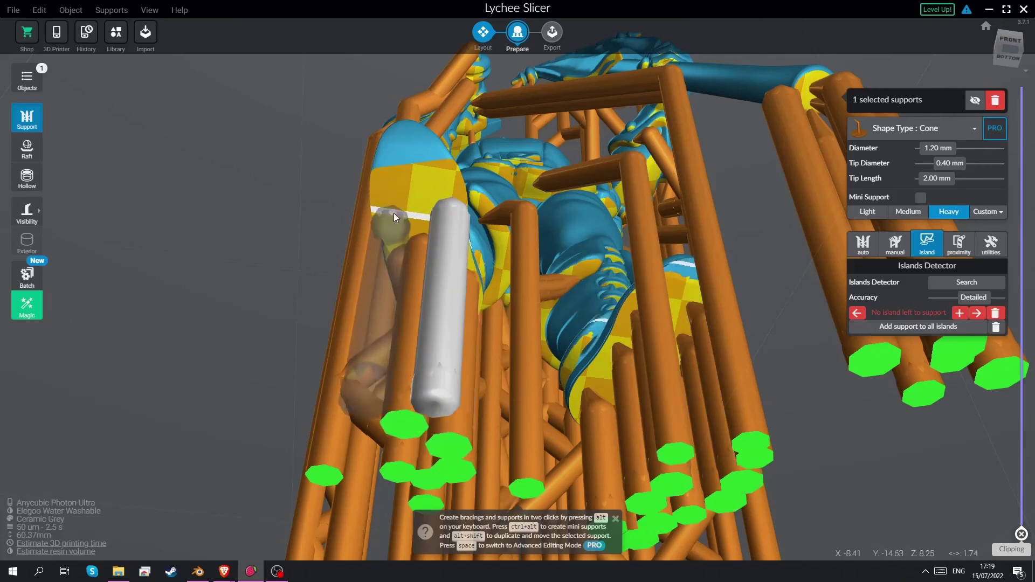
left_click(393, 214)
left_click(421, 182)
Step: Switch to the Medium support preset and add supports under the rear of the guard's skirt
right_click_drag(548, 269, 475, 354)
scroll(541, 315, "down", 4)
middle_click_drag(621, 227, 599, 350)
right_click_drag(598, 351, 672, 338)
left_click(908, 211)
left_click(613, 278)
right_click_drag(710, 368, 660, 376)
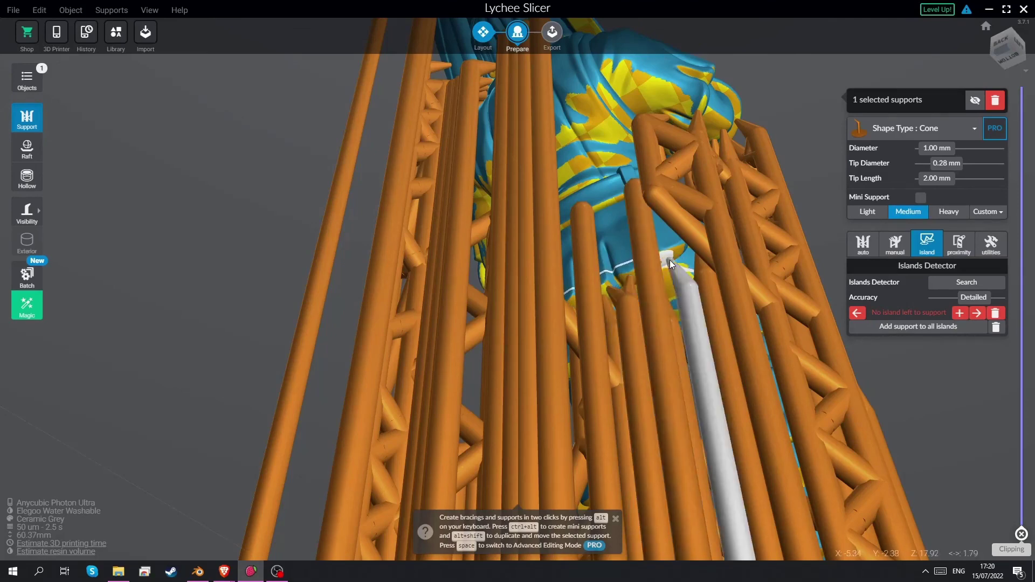
right_click_drag(666, 266, 596, 256)
Step: Add three Medium supports under the elbow area of the guard's sword arm
right_click_drag(716, 210, 622, 223)
left_click(590, 115)
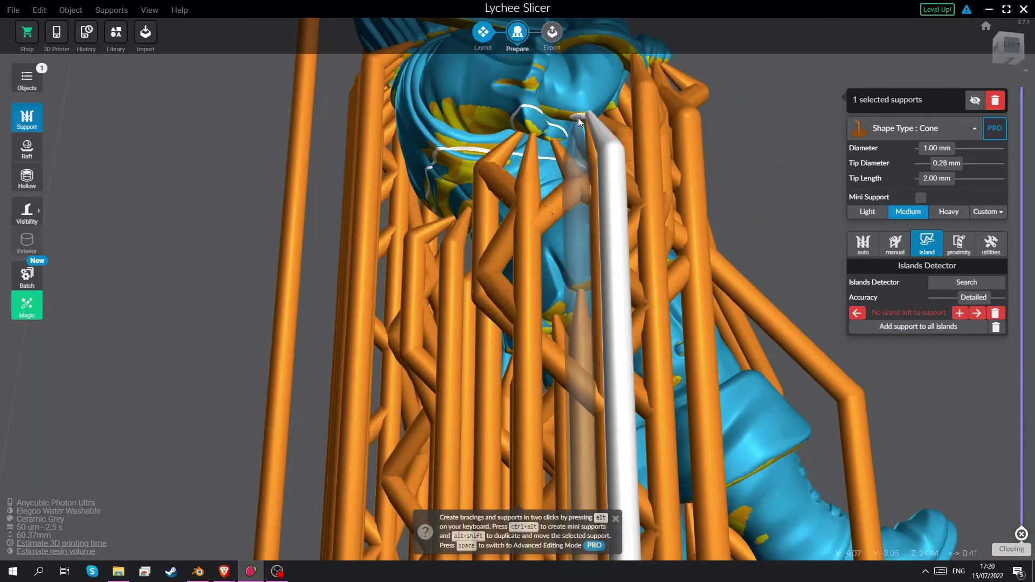
left_click(577, 118)
left_click(535, 132)
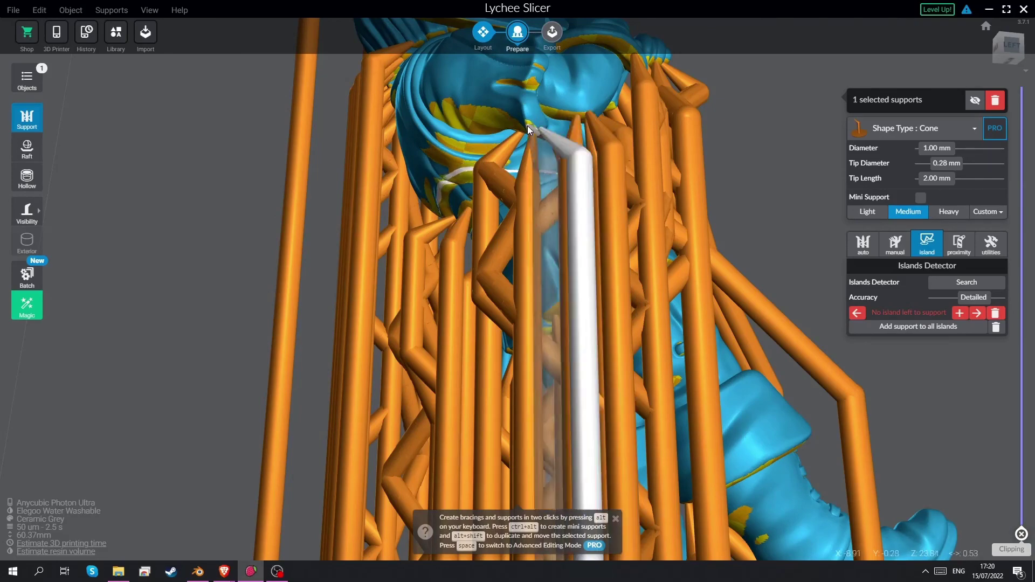
Step: Add Medium supports along the banner pole above the hand that holds it
right_click_drag(600, 171, 509, 258)
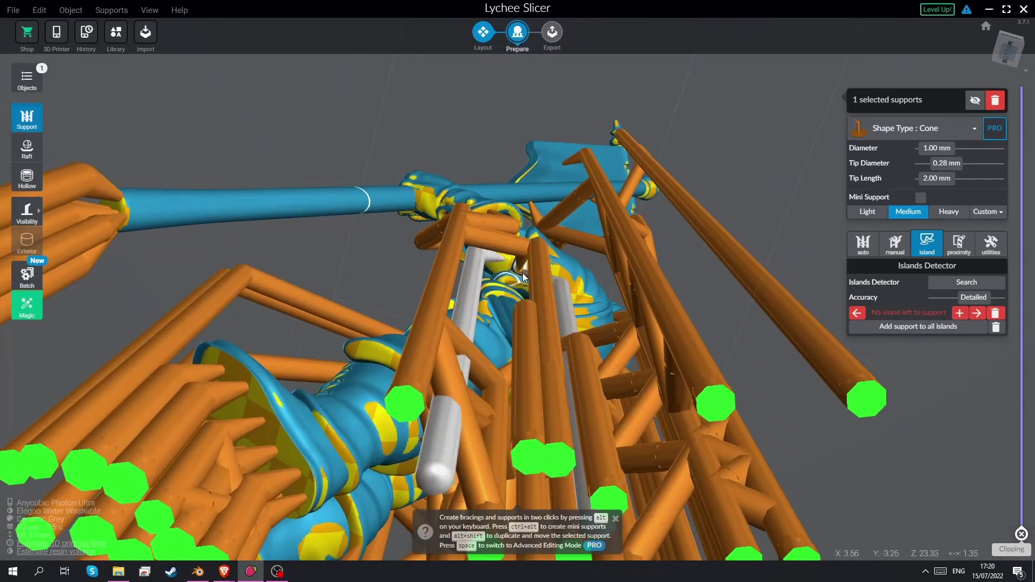
right_click_drag(509, 283, 478, 310)
left_click(486, 290)
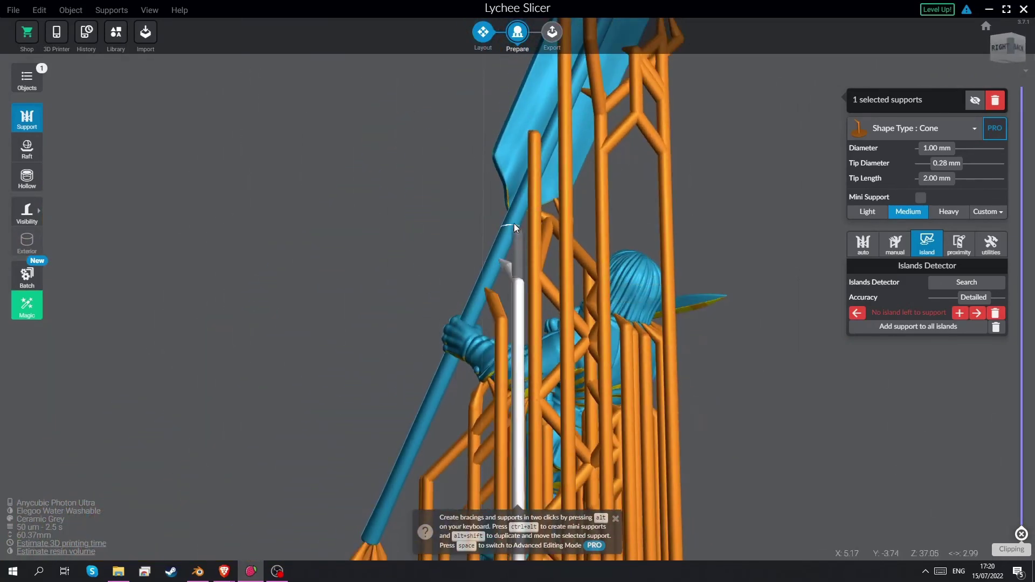
Step: Add a Medium support beneath the sword blade behind the guard's shoulder and review the whole supported miniature
right_click_drag(713, 337, 671, 275)
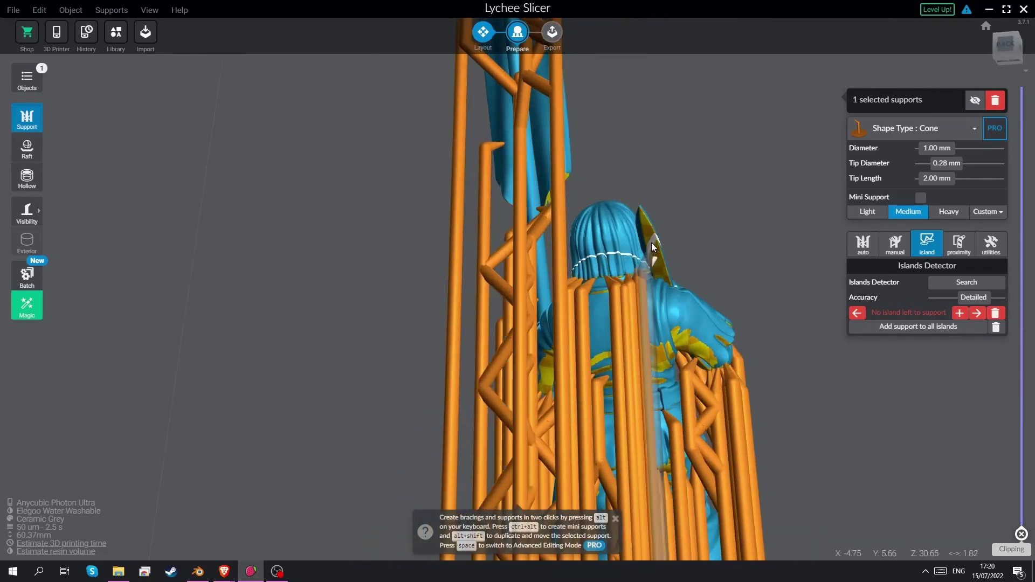
right_click_drag(645, 223, 623, 275)
scroll(694, 283, "down", 5)
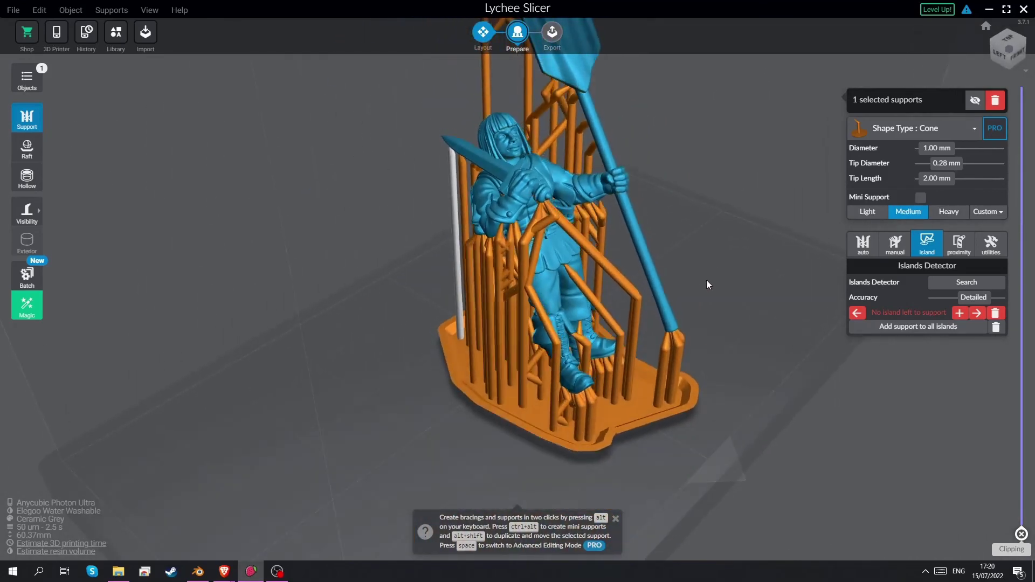
middle_click_drag(705, 276, 680, 347)
right_click_drag(680, 348, 412, 242)
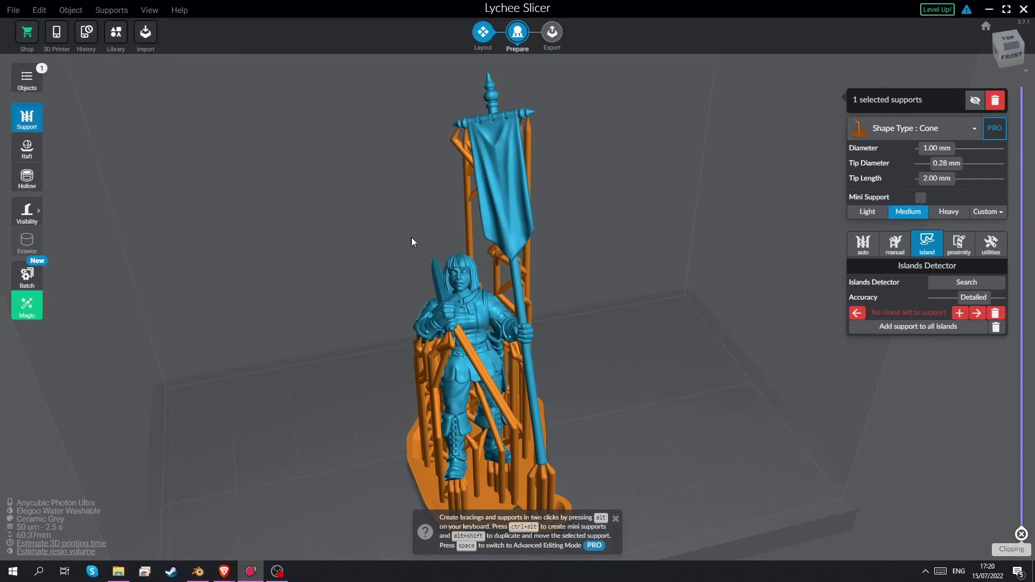
left_click(11, 12)
mouse_move(67, 100)
left_click(77, 171)
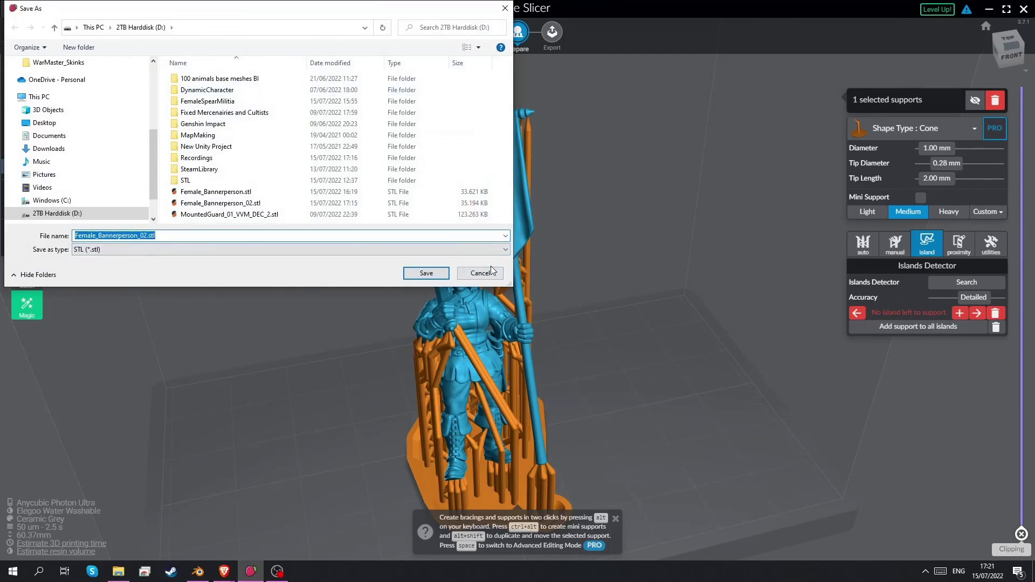
left_click(480, 274)
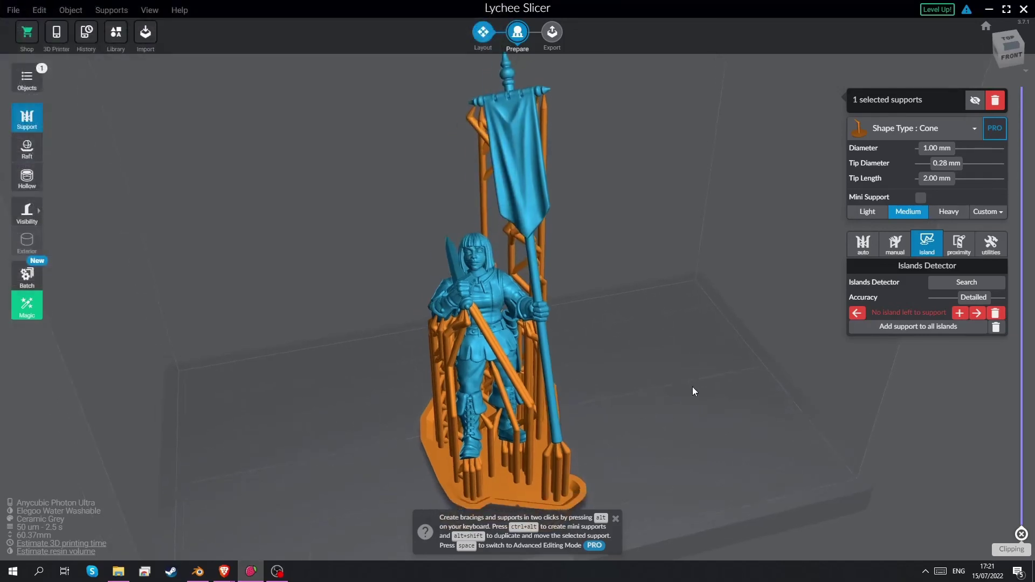
right_click_drag(698, 395, 800, 385)
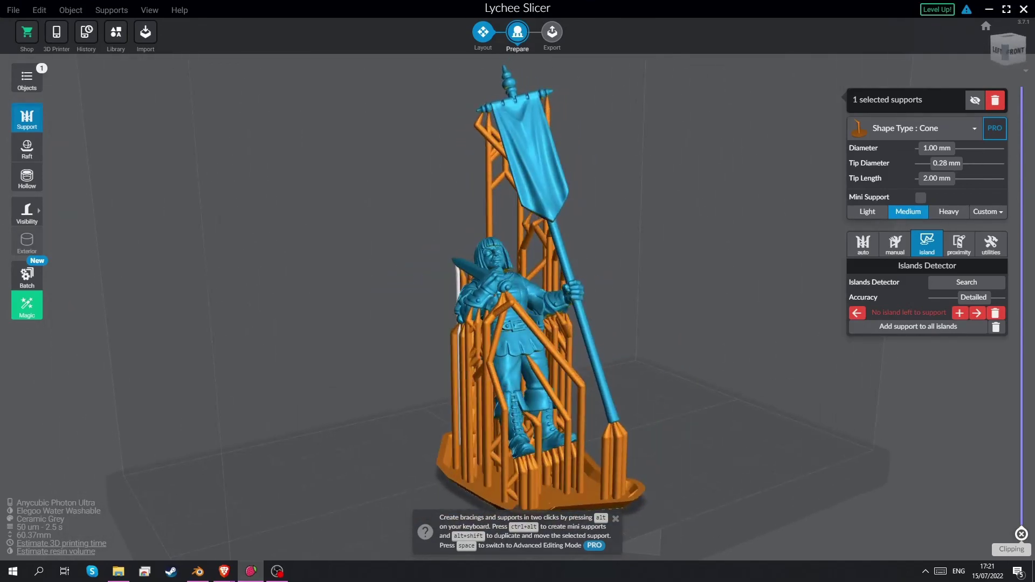